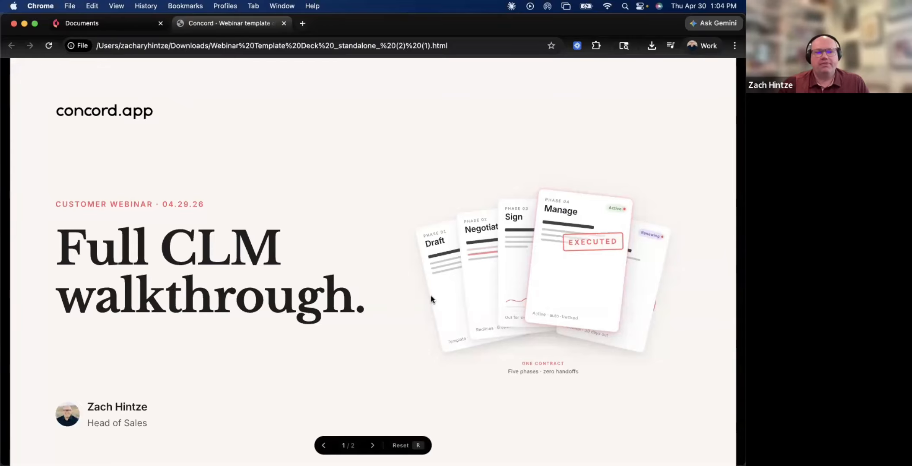
Advance the webinar deck to the Contacts slide and switch to Concord's list of all documents
click(372, 445)
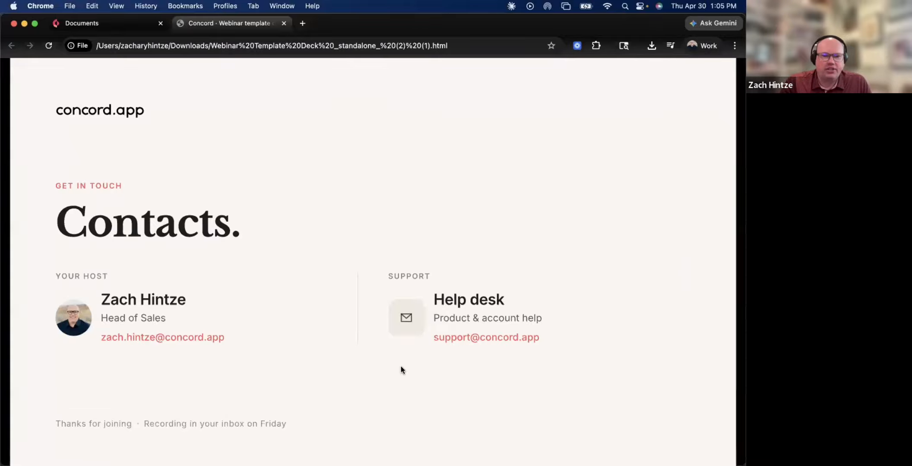
click(120, 24)
click(327, 86)
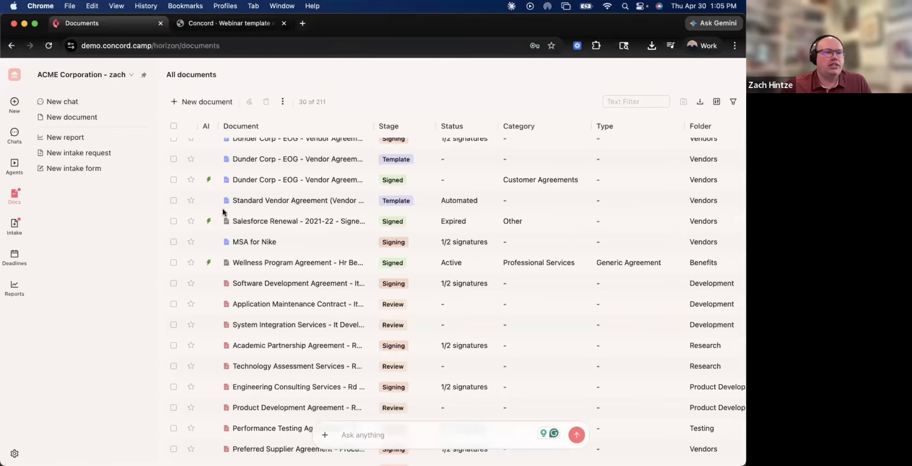
click(14, 195)
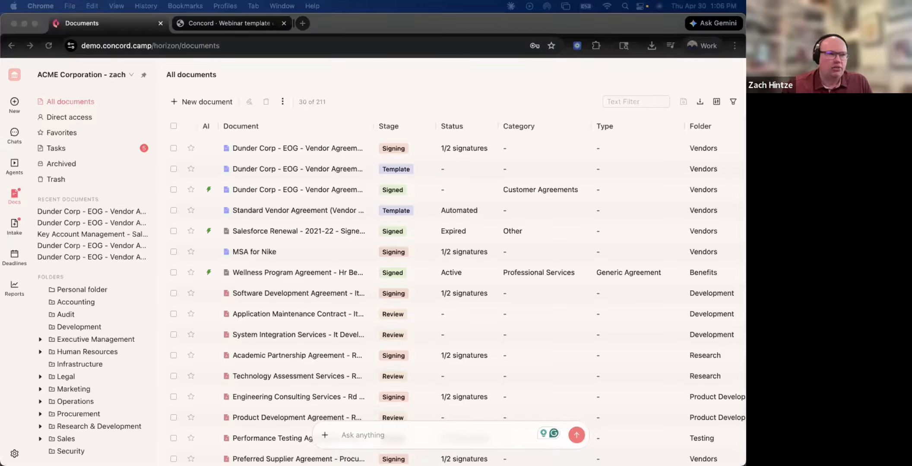
Attach a Dunder Corp - EOG vendor agreement to the AI chat prompt and remove it again
drag(1, 390, 434, 429)
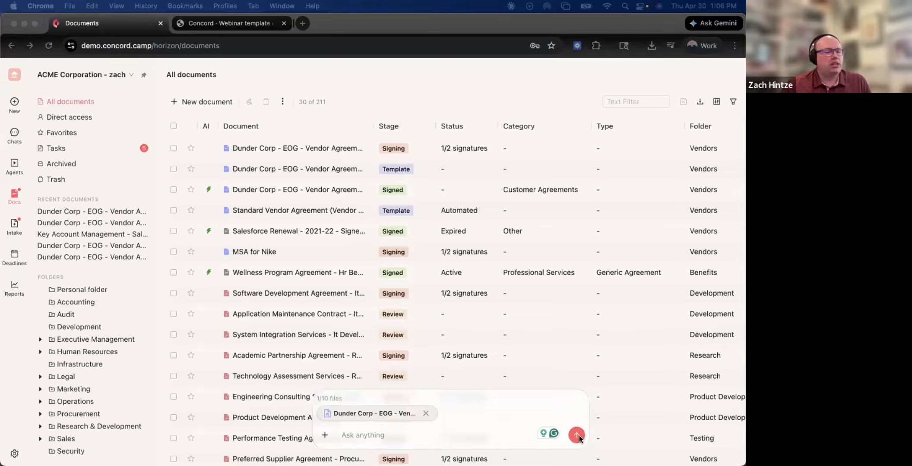
click(427, 415)
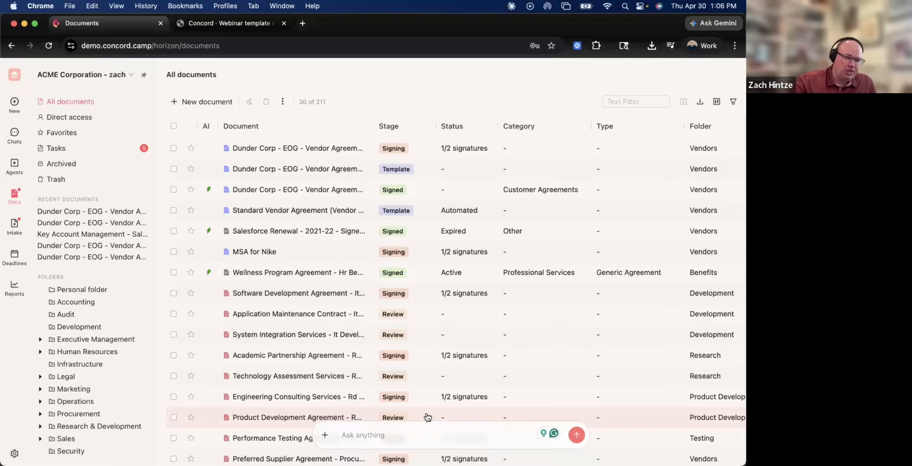
View the intake requests and the list of available intake forms
click(14, 226)
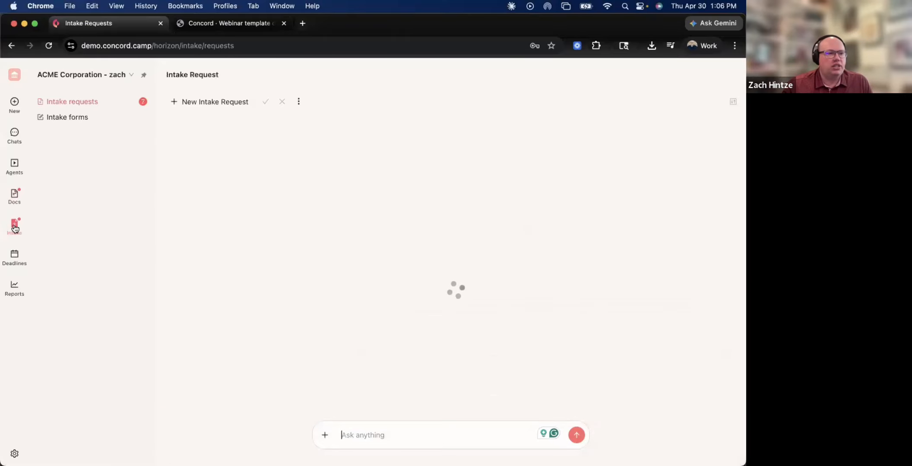
click(72, 125)
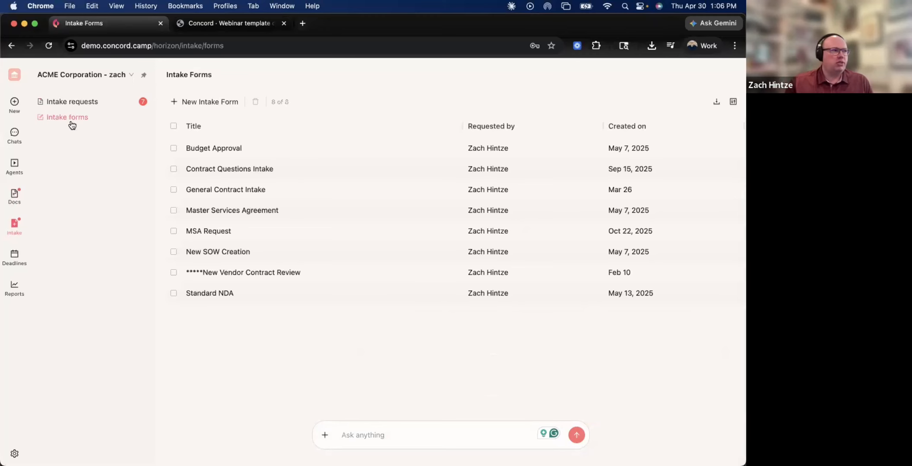
click(87, 104)
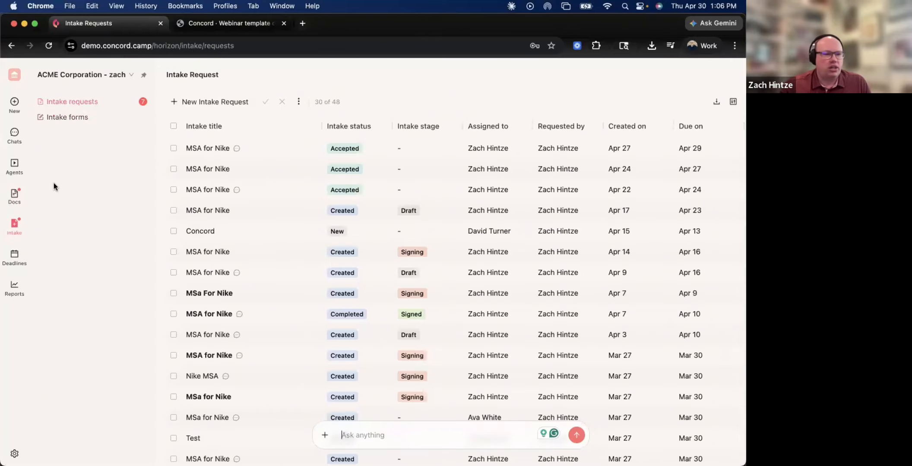
Open the Dunder Corp - EOG - Vendor Agreement template from all documents for editing
click(15, 197)
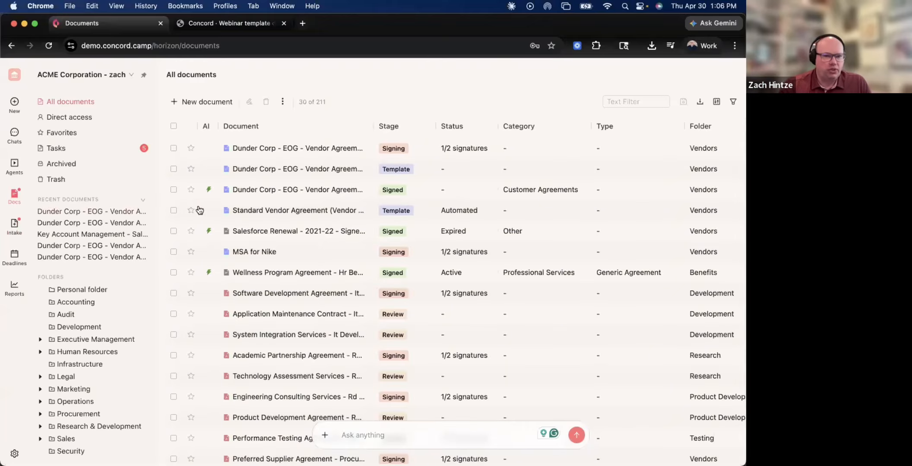
click(302, 169)
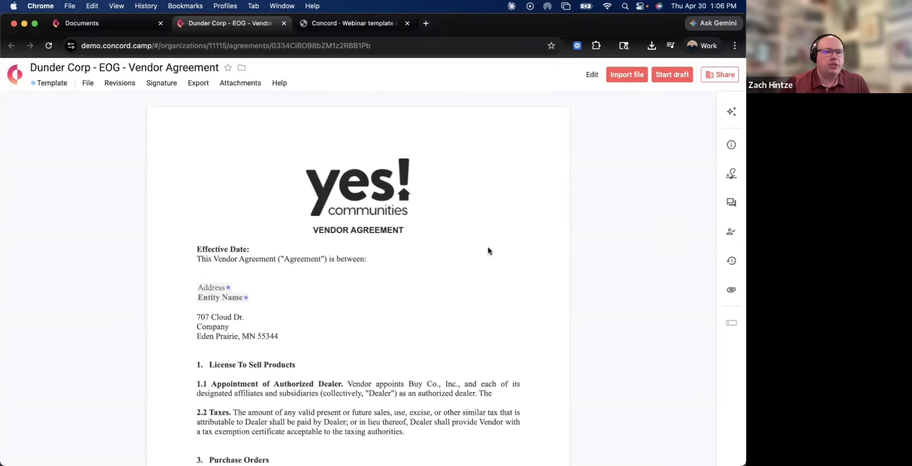
click(592, 76)
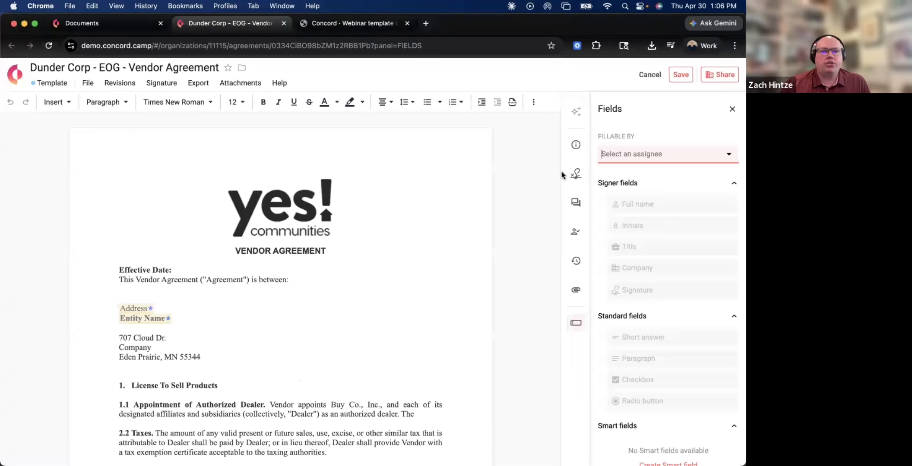
Choose External guest A as the field assignee and look through the signer, standard and smart fields
click(627, 163)
click(635, 187)
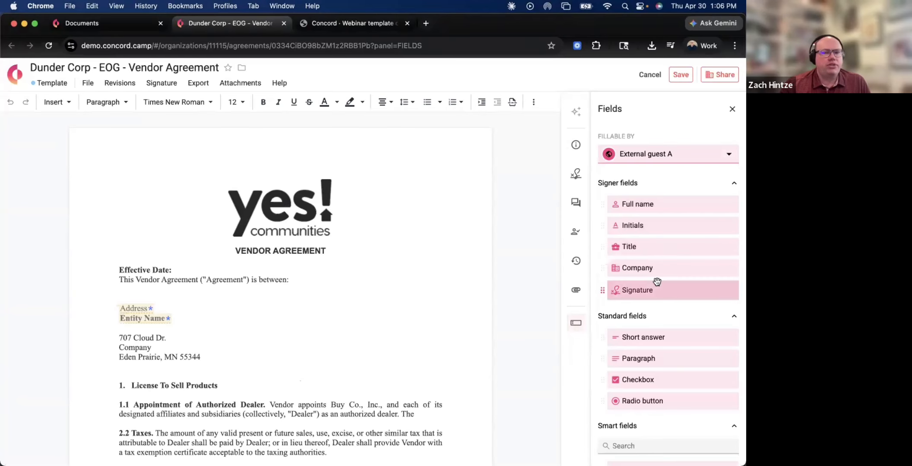
scroll(655, 282, down, 3)
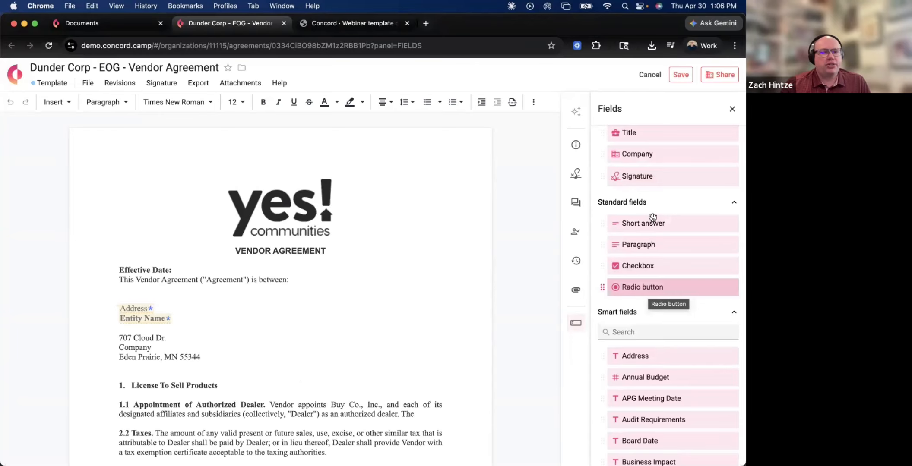
scroll(656, 277, down, 2)
scroll(658, 275, down, 2)
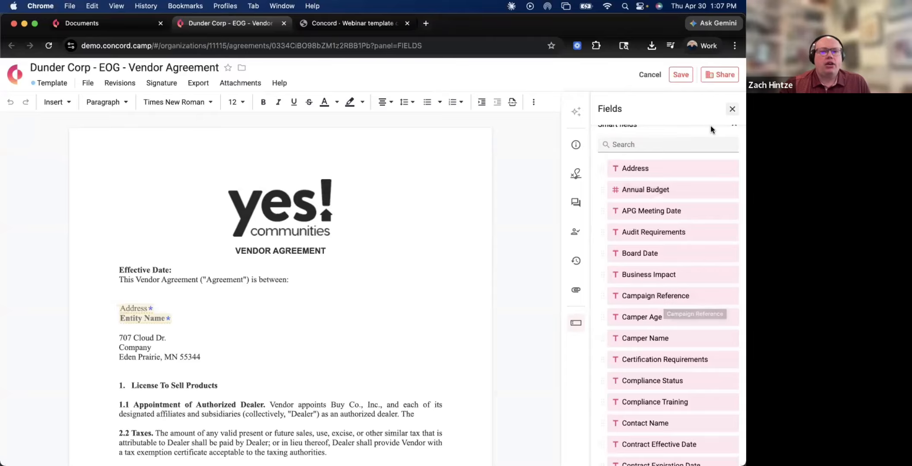
View the approver steps of Budget Approval in the template's approval settings and close the settings without changes
click(576, 232)
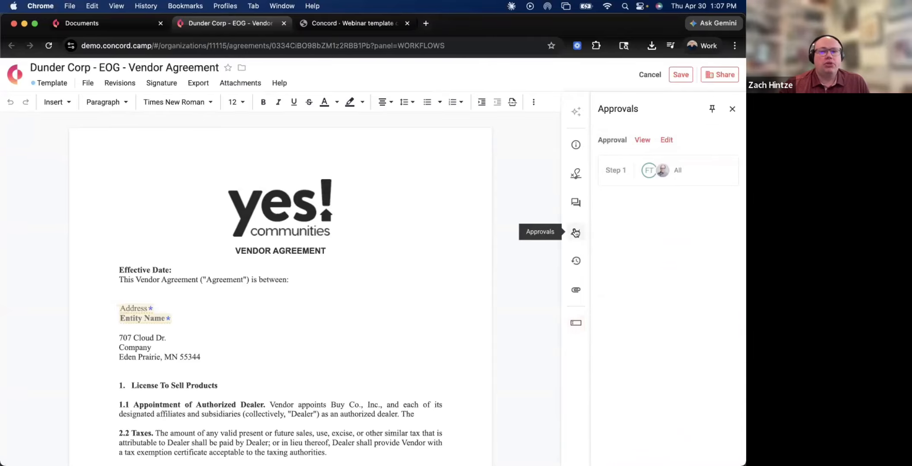
click(666, 139)
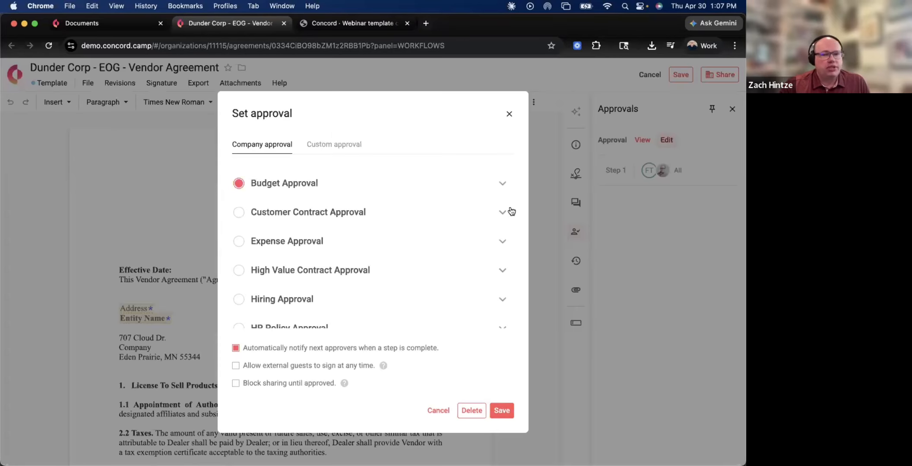
click(503, 186)
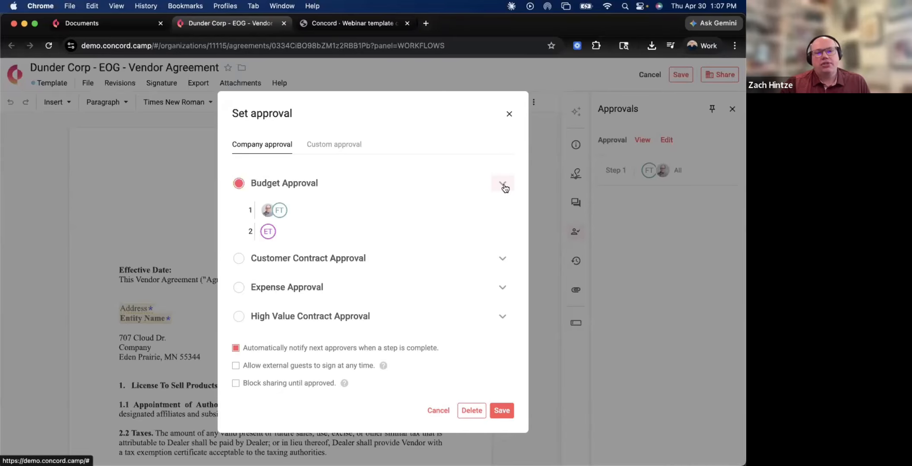
click(284, 213)
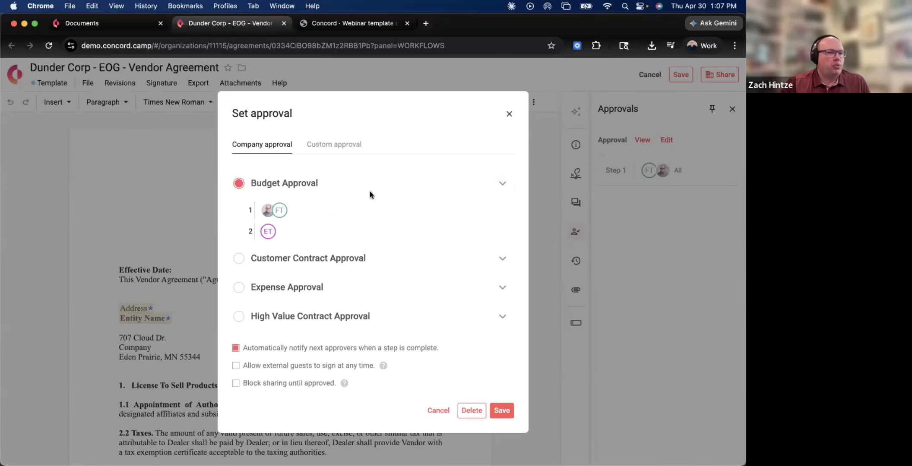
click(508, 114)
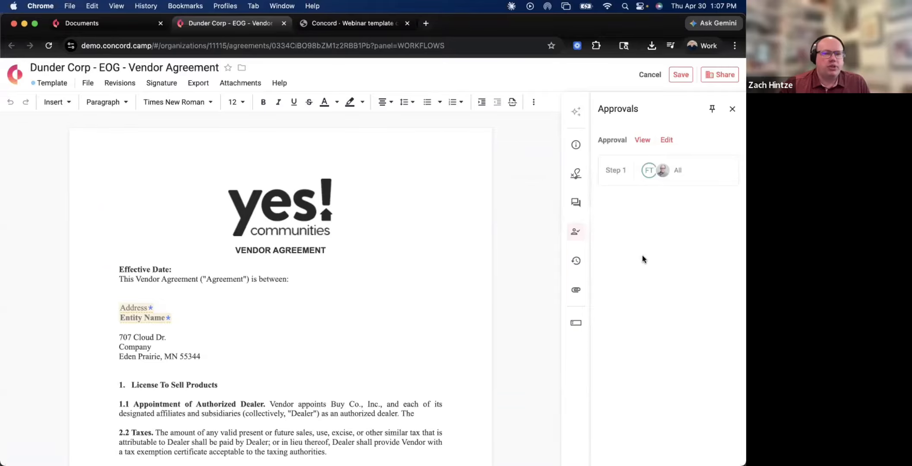
Show the template's advanced signer settings and turn the signing order on and off again
click(581, 181)
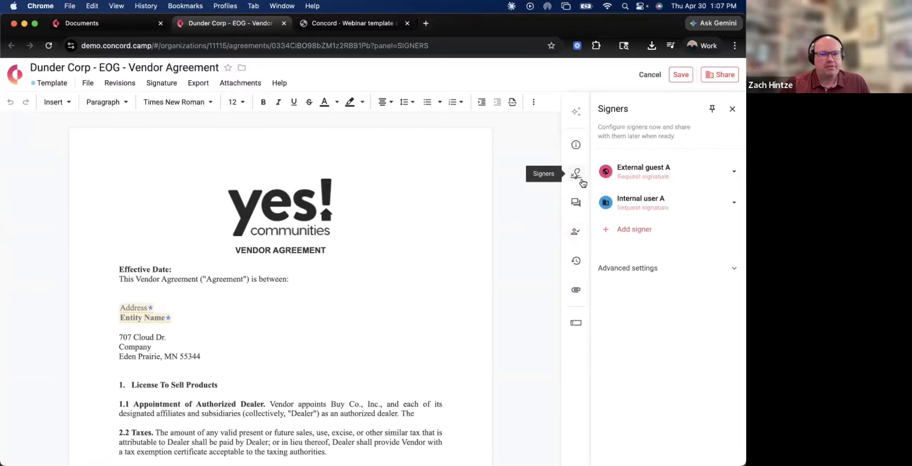
click(618, 268)
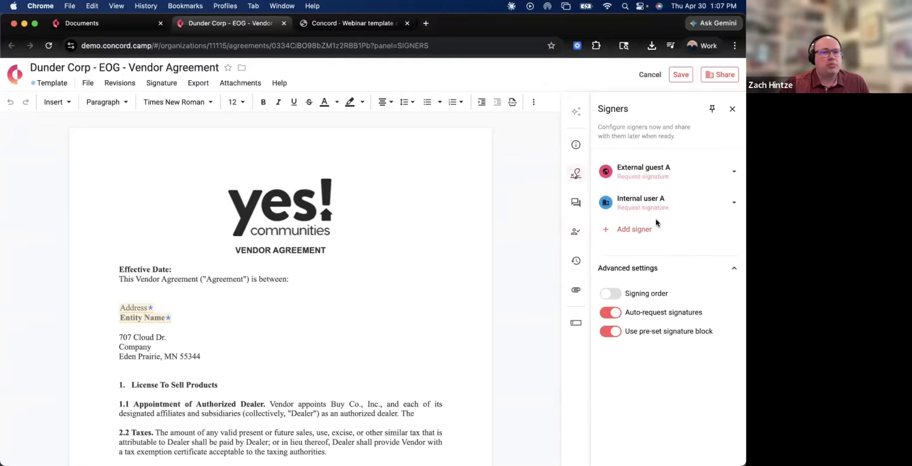
click(617, 297)
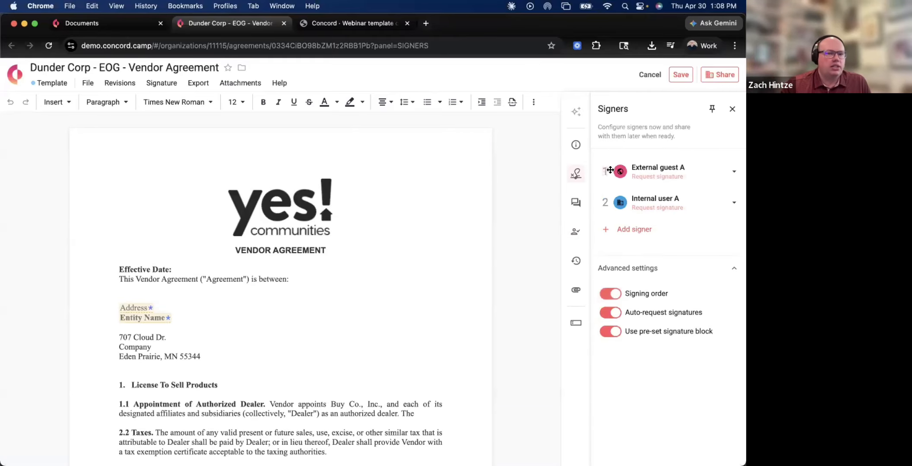
click(616, 297)
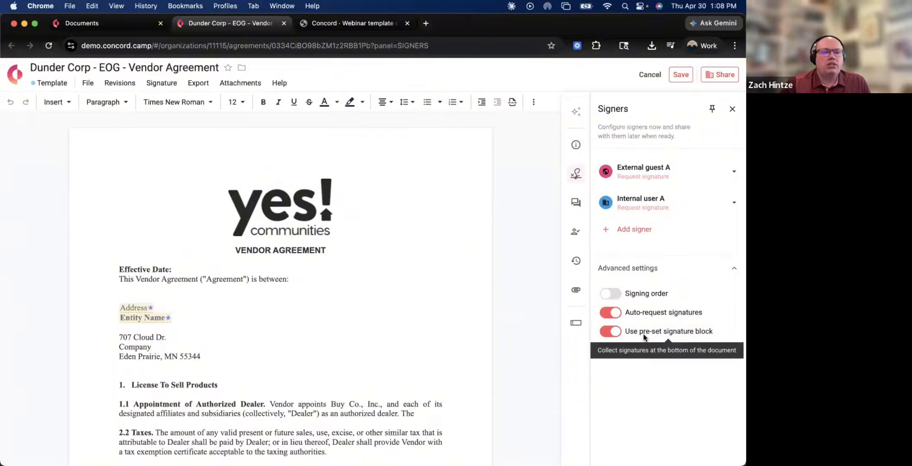
Examine the pre-set signature block at the end of the vendor agreement
scroll(510, 365, down, 15)
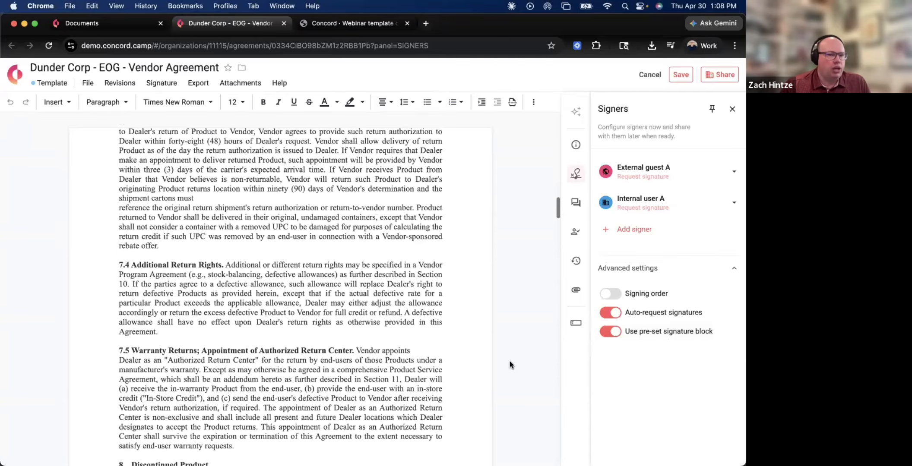
scroll(509, 365, down, 20)
scroll(189, 265, up, 3)
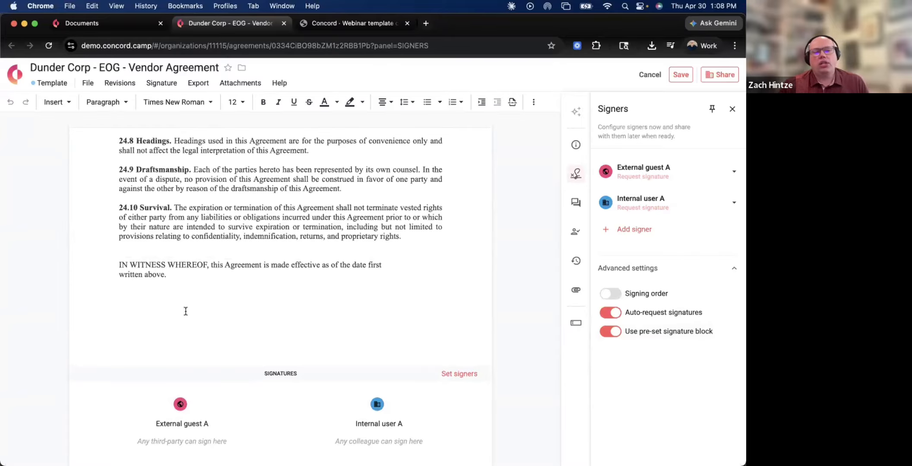
scroll(183, 307, down, 5)
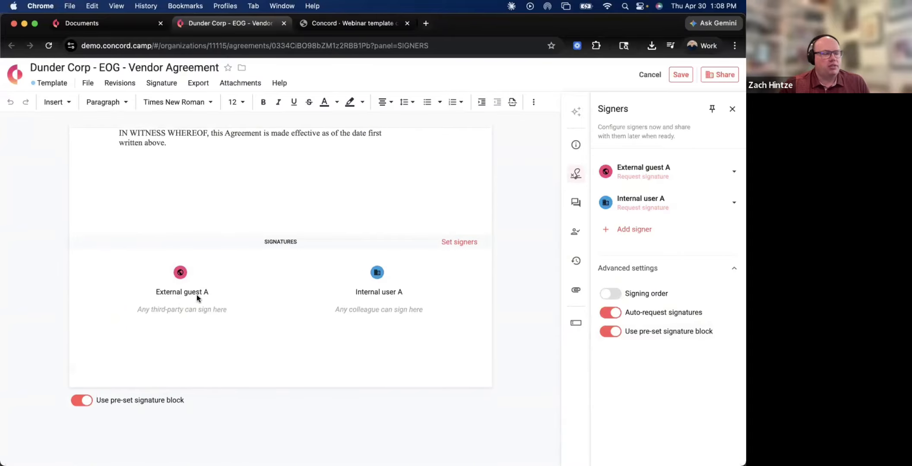
scroll(486, 294, up, 10)
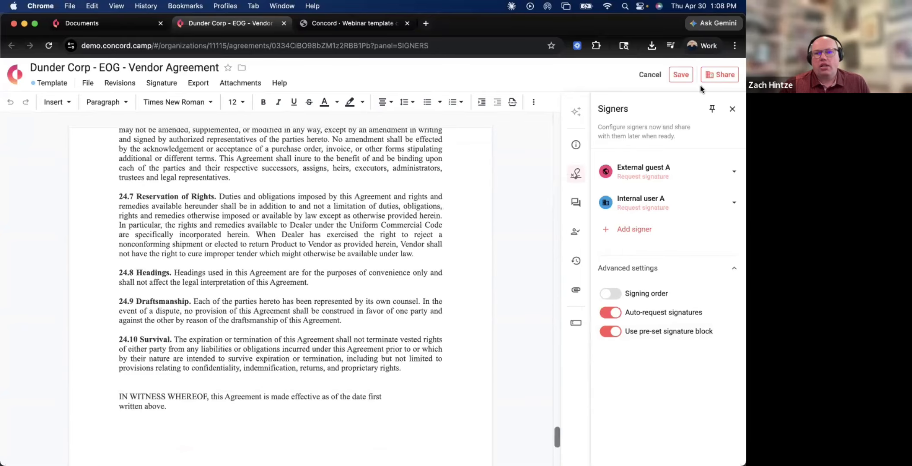
Save the vendor agreement template and return to its first page
click(680, 74)
scroll(521, 178, up, 10)
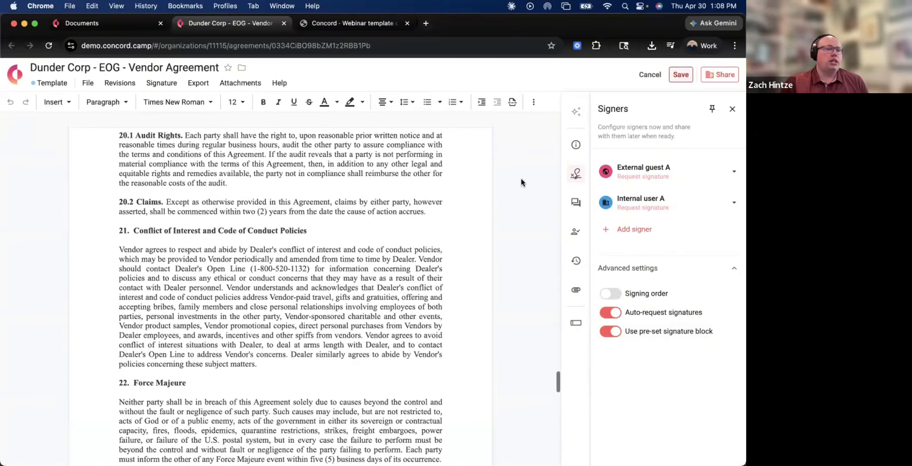
scroll(521, 179, up, 15)
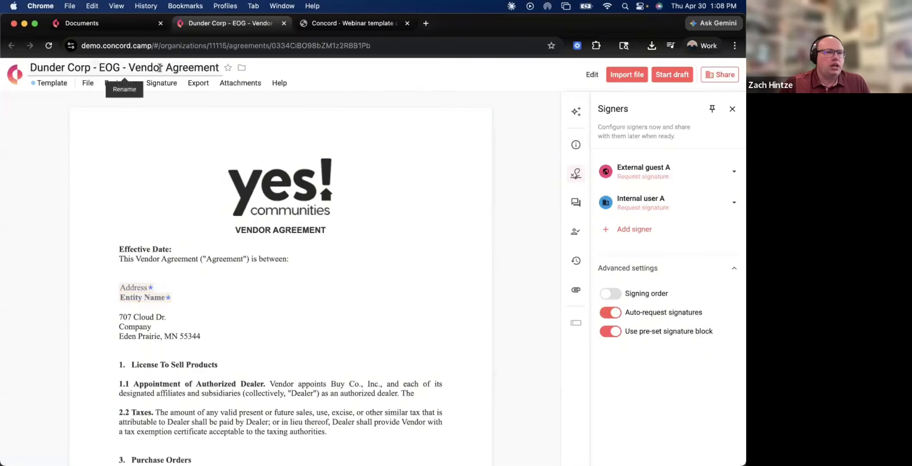
Rename the template as "Dunder Corp - EOG - Vendor Agreement - (Vendor Name)" and start a draft from it
click(129, 67)
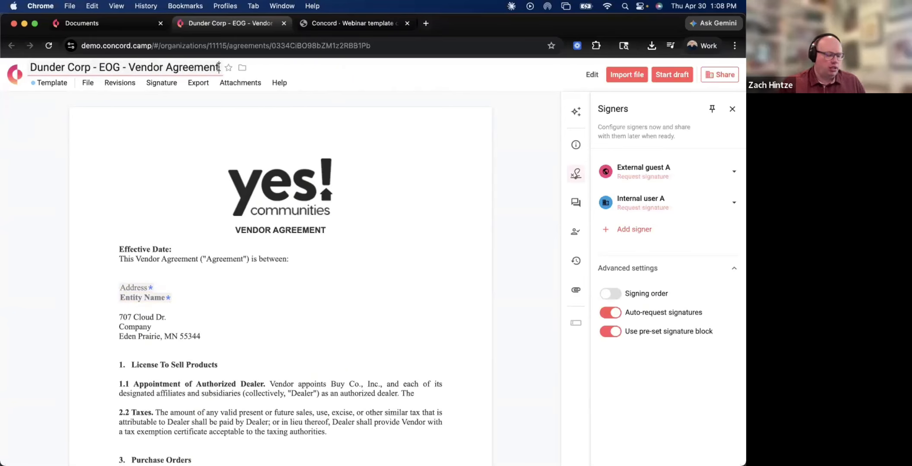
text(-)
text( (Vendpo)
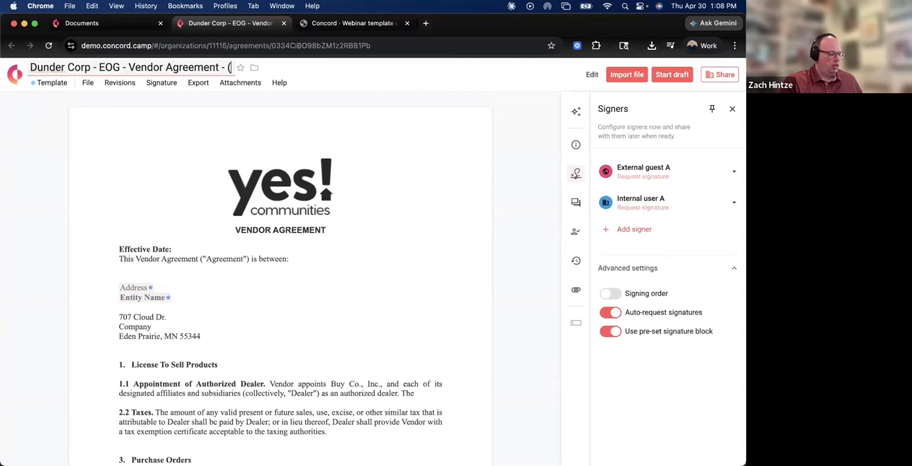
key(BackSpace)
key(BackSpace)
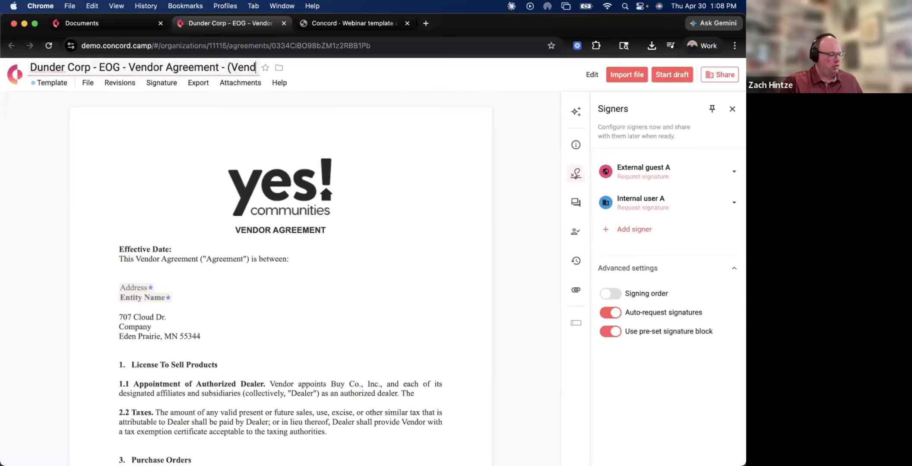
text(or Name)
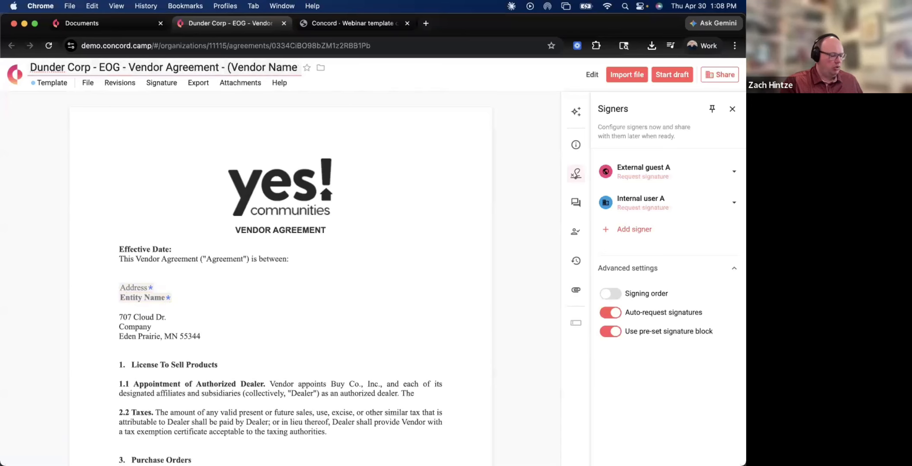
text())
click(511, 208)
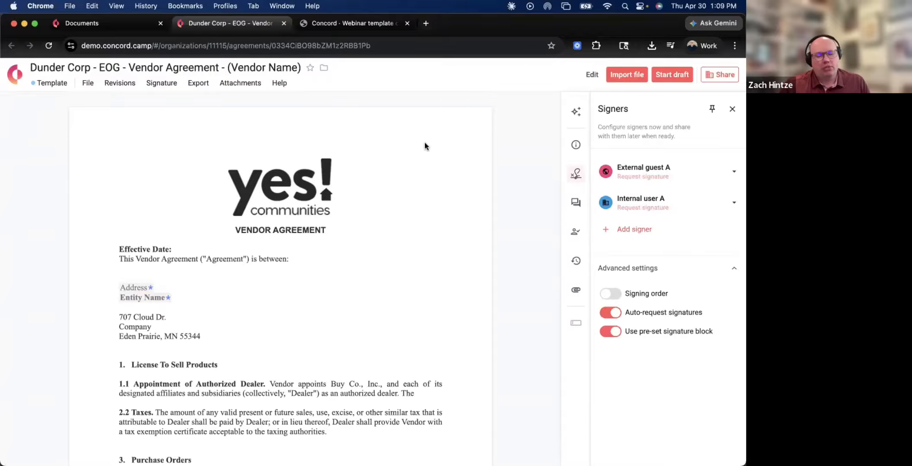
click(672, 77)
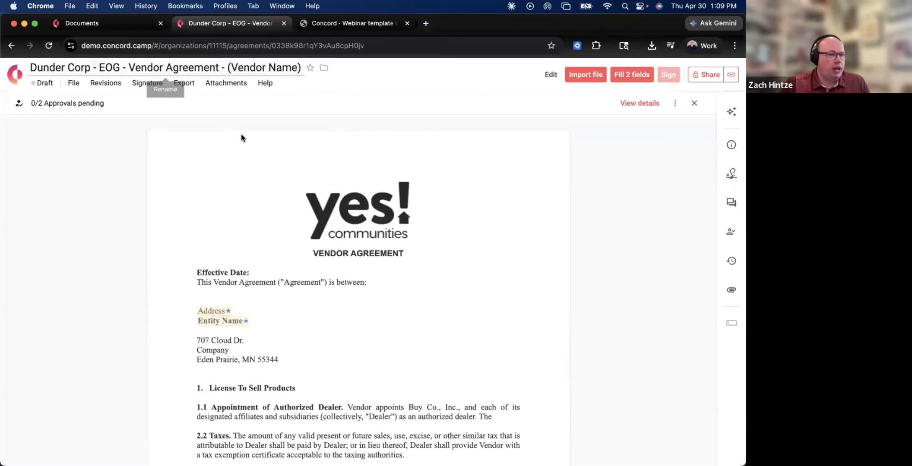
Replace the "(Vendor Name)" placeholder in the draft's title with "Nike"
click(232, 68)
drag(227, 67, 303, 71)
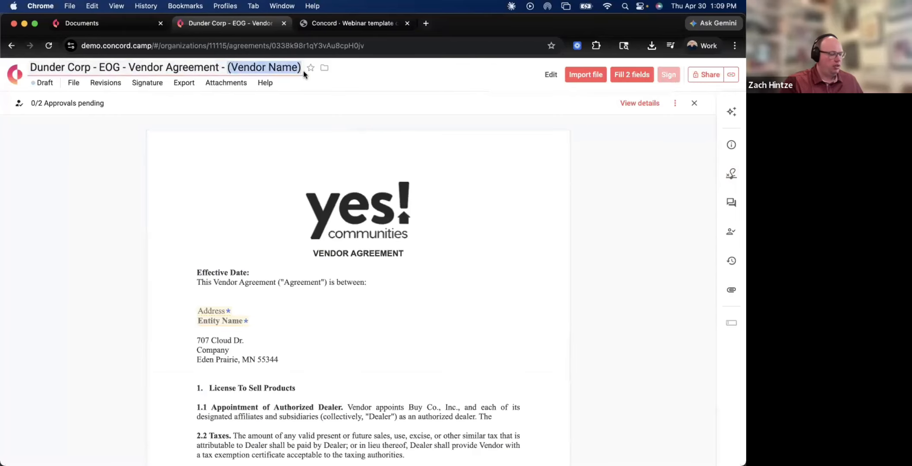
text(Nike)
click(612, 179)
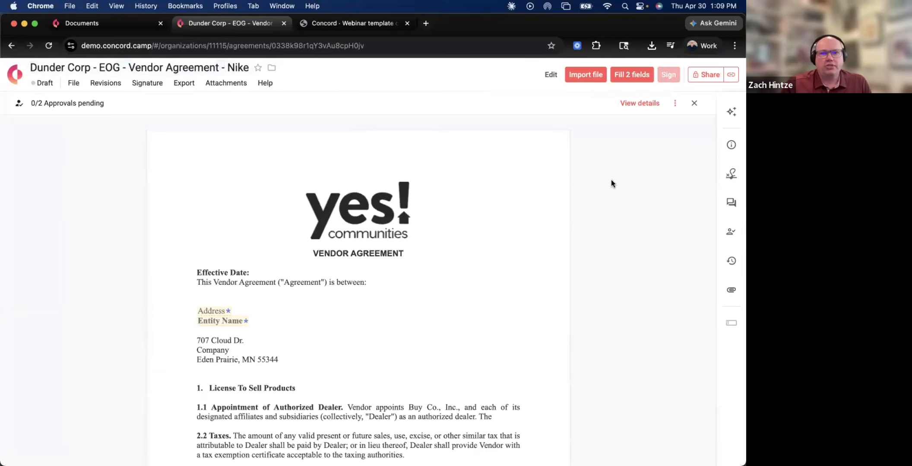
Fill in the draft's two required fields, Address and Entity Name, with the vendor's street address and name
click(550, 74)
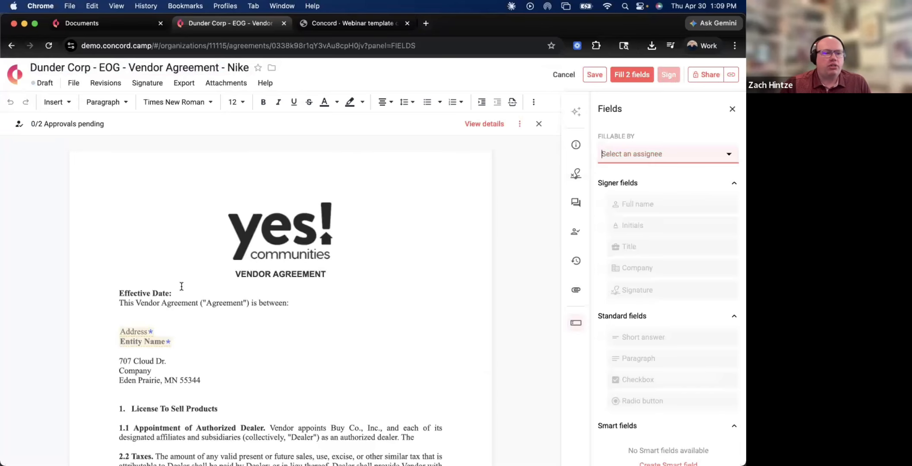
click(557, 75)
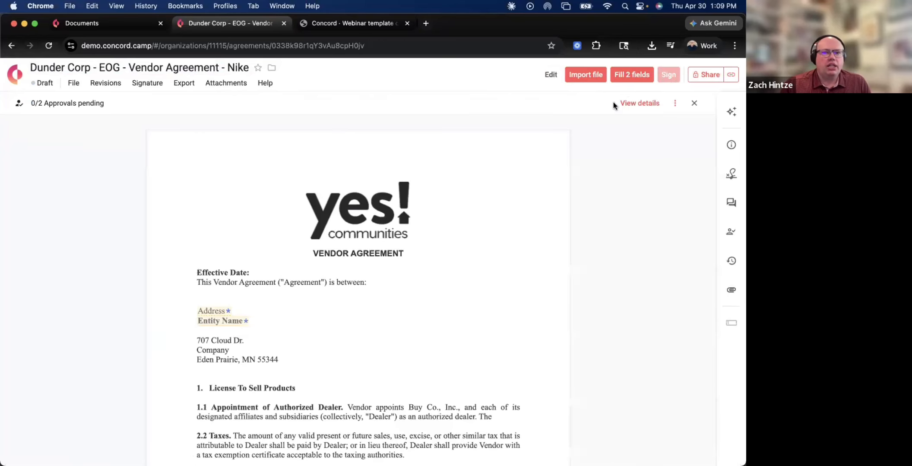
click(626, 75)
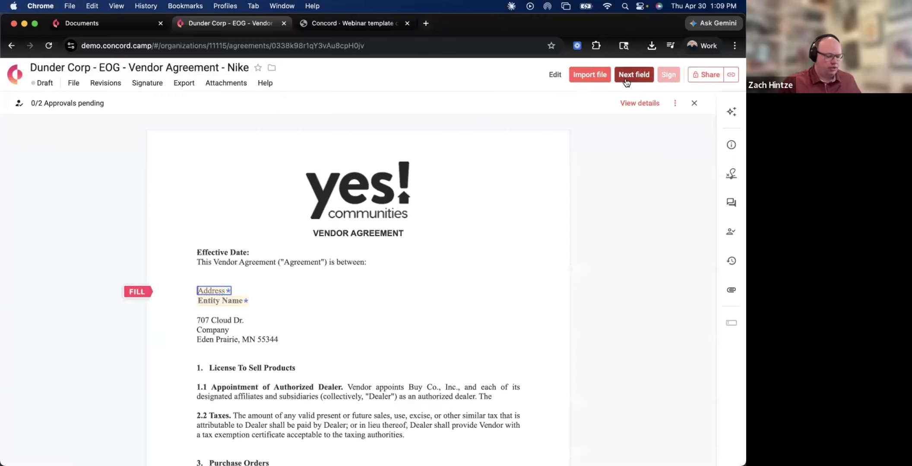
text(123 Test)
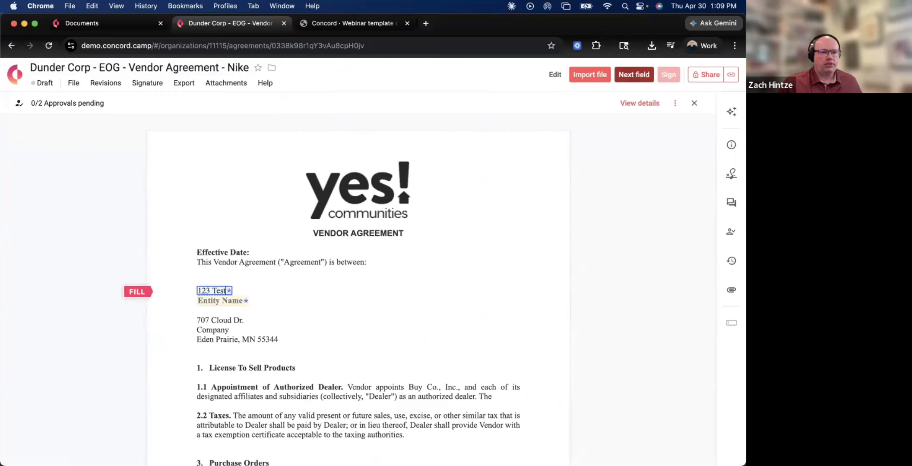
key(Tab)
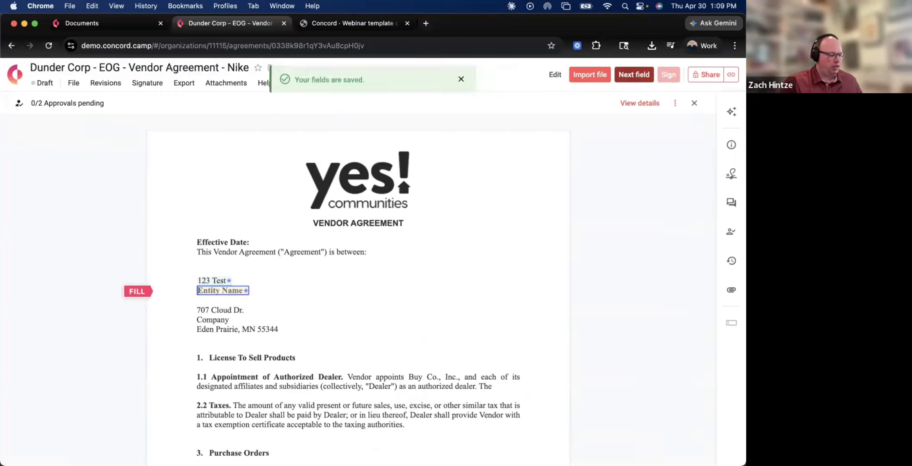
text(Mike Smith)
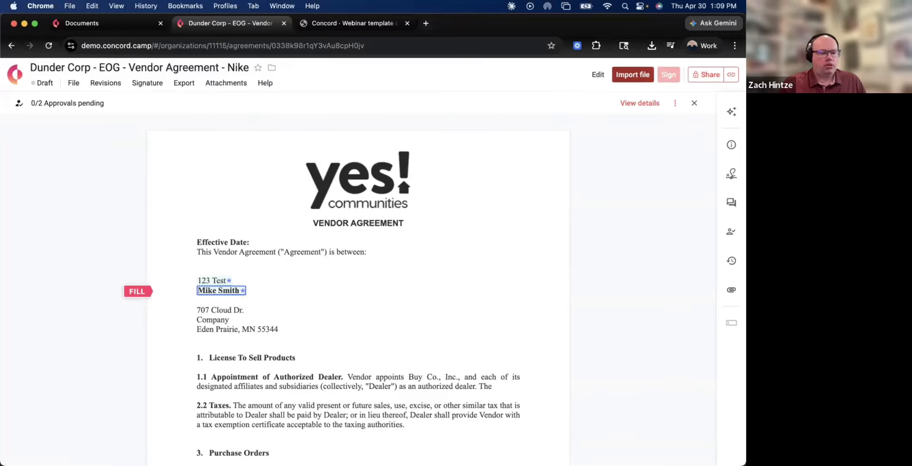
click(601, 247)
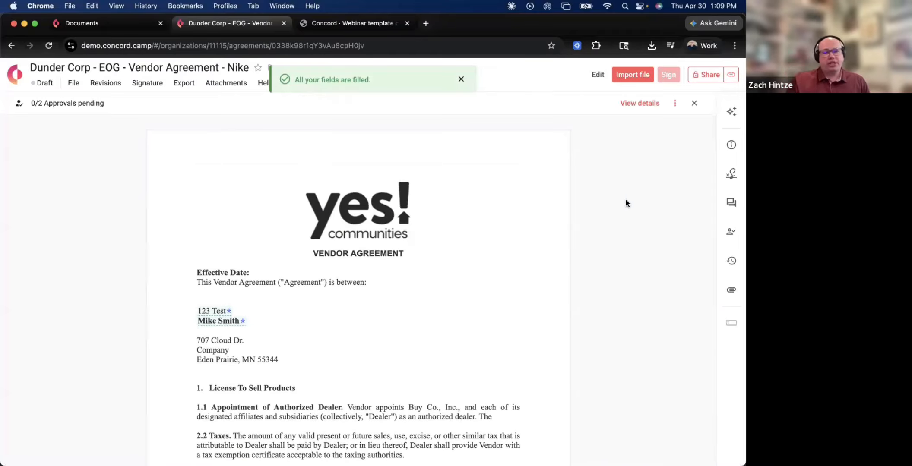
Show the draft's approvals and add one external contact and two internal ACME Corporation colleagues as sharing recipients
click(729, 232)
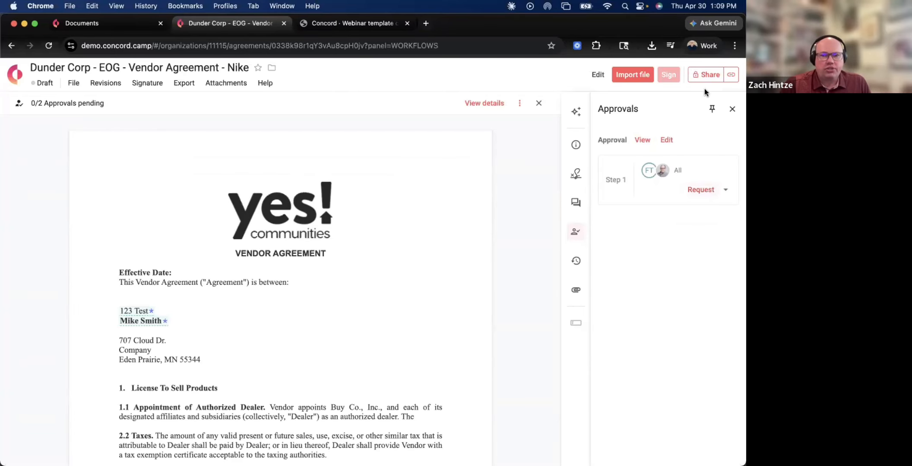
mouse_move(706, 81)
click(584, 115)
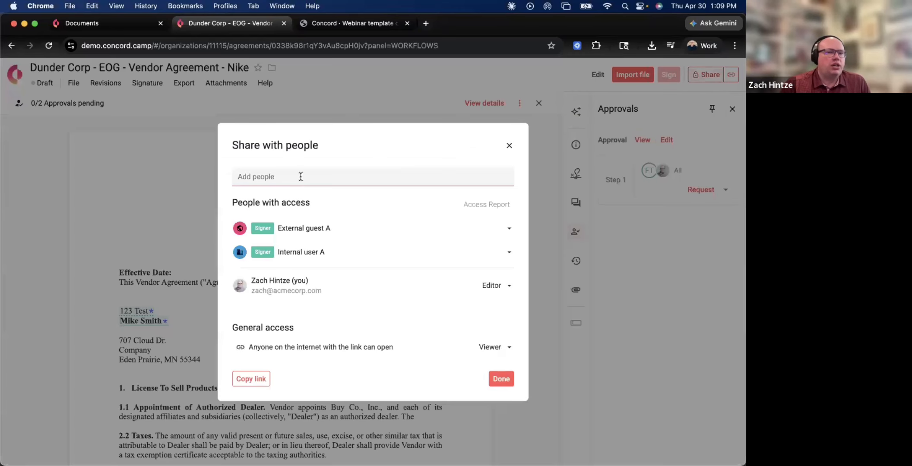
click(299, 175)
text(mike)
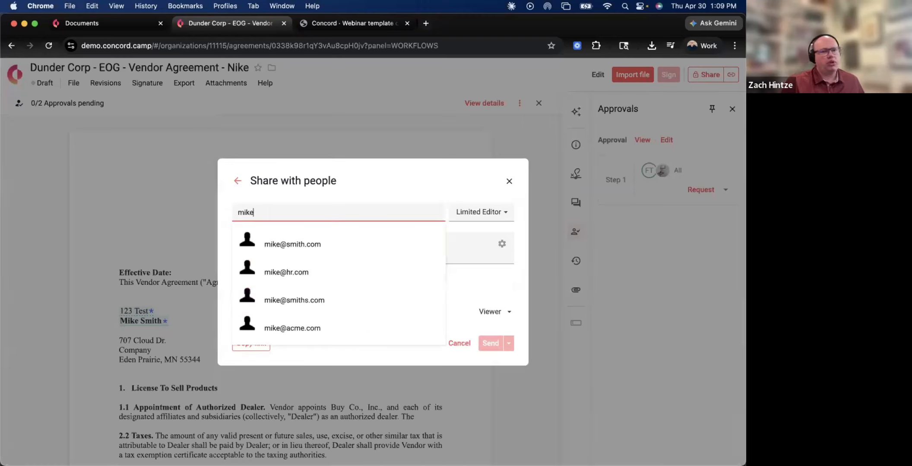
click(324, 241)
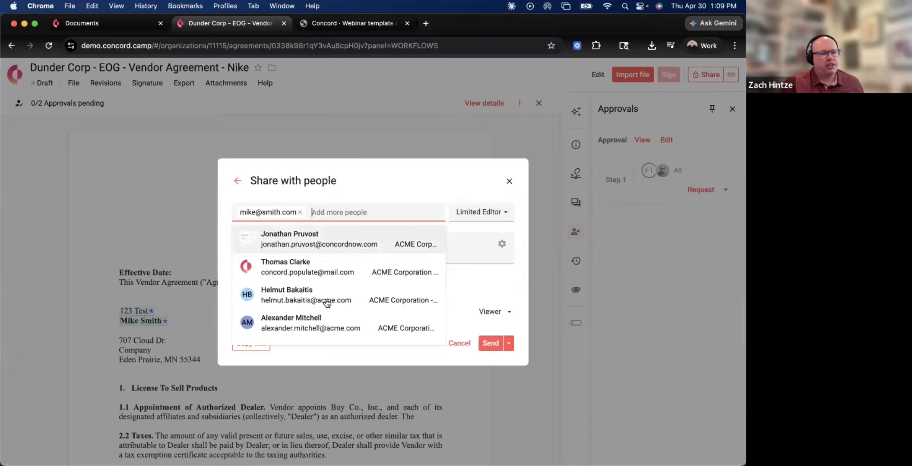
click(326, 325)
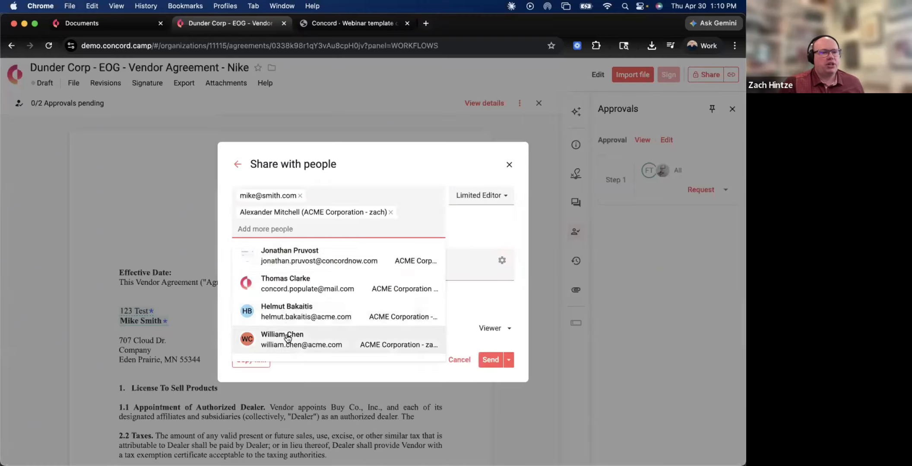
click(274, 341)
click(268, 189)
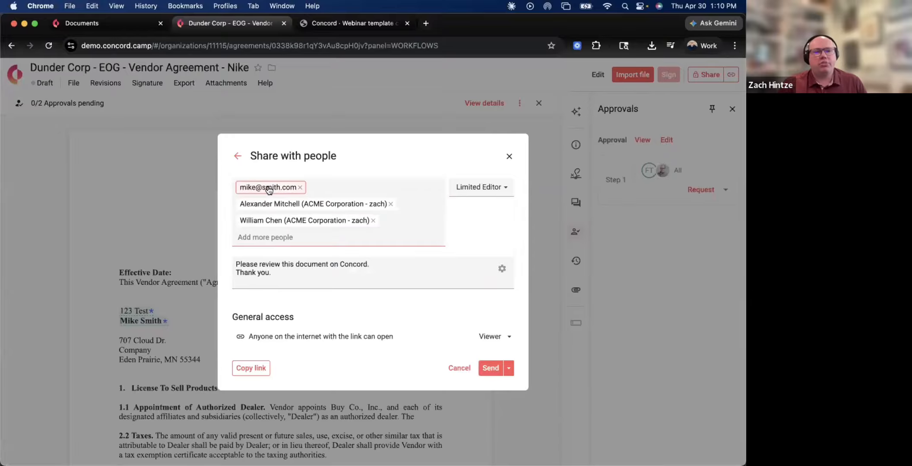
click(287, 206)
click(282, 221)
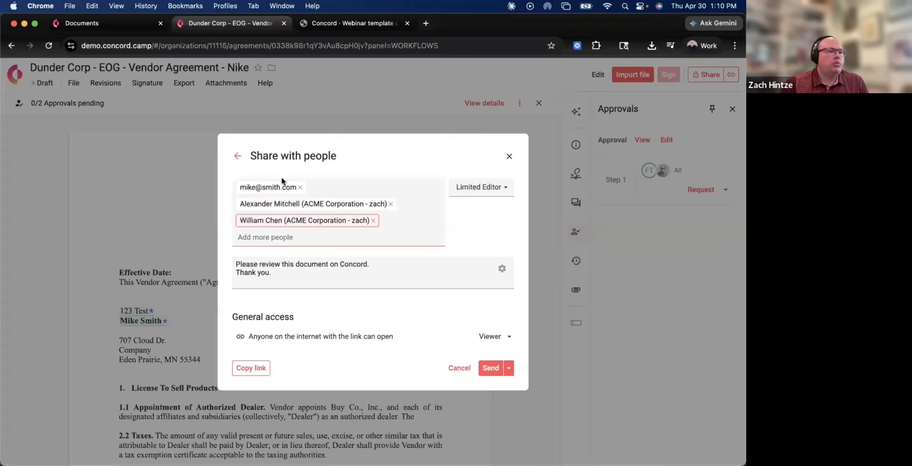
Show the permission and message options, then send the recipients the invitation as Limited Editor with the default review message
click(487, 194)
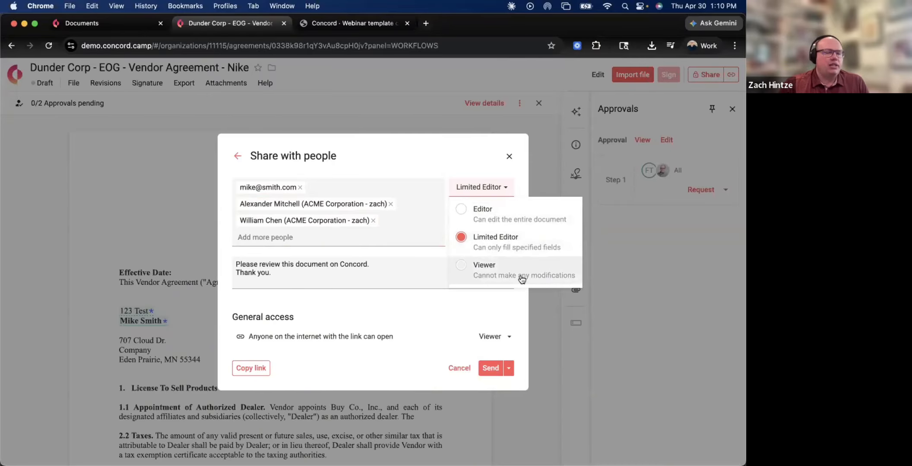
click(362, 283)
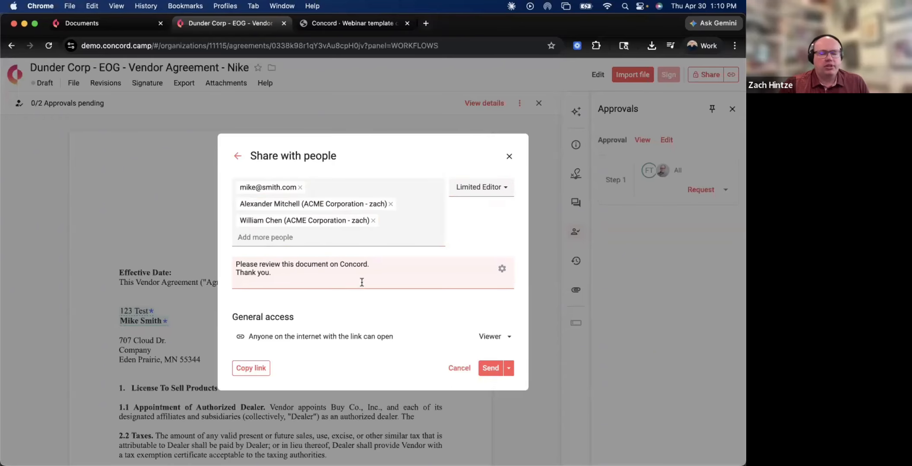
click(506, 271)
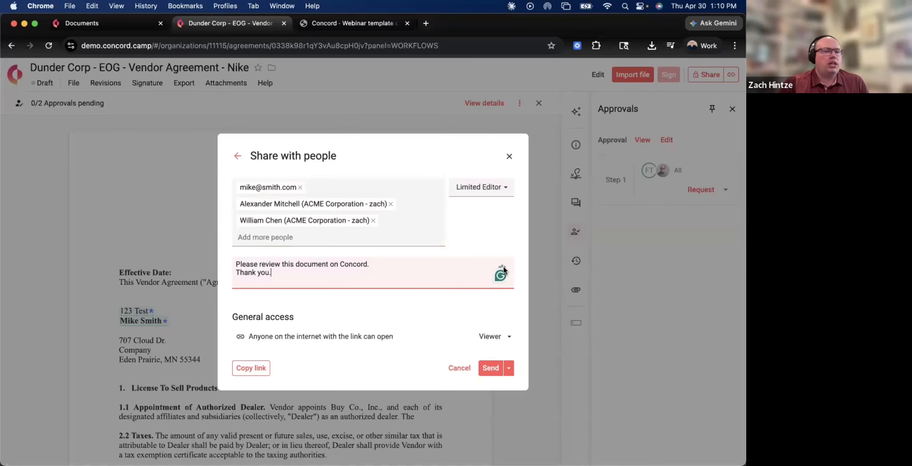
click(502, 268)
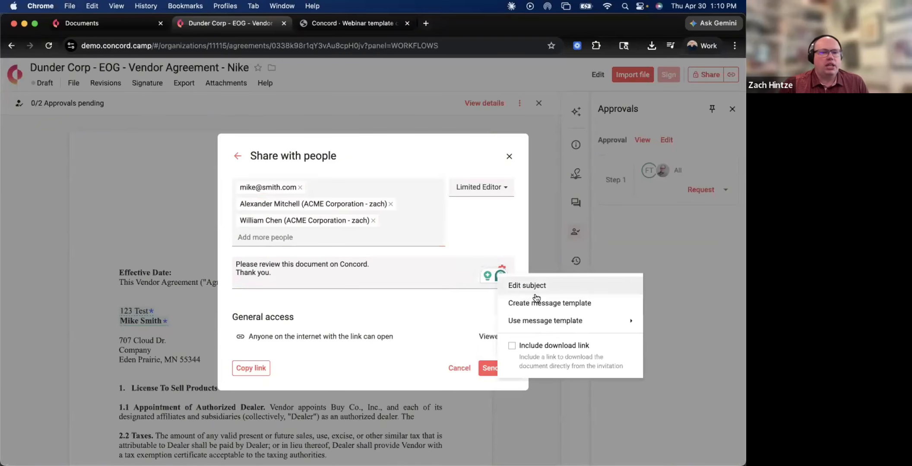
mouse_move(565, 325)
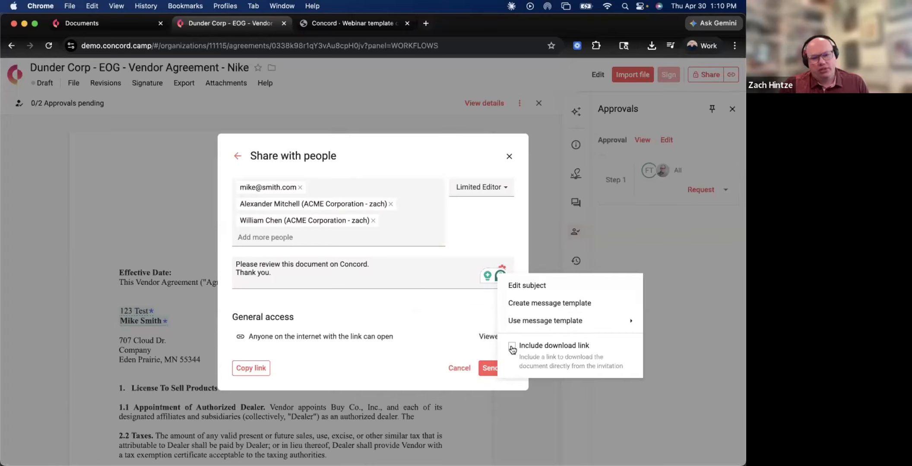
click(412, 312)
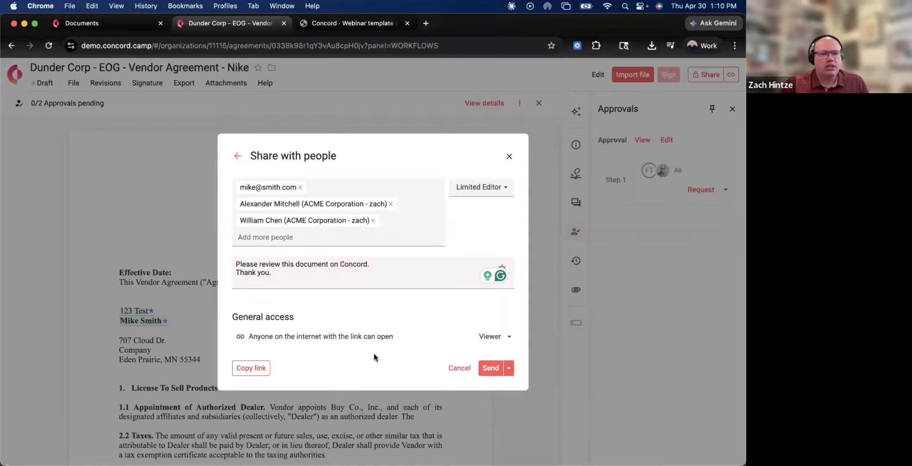
click(489, 368)
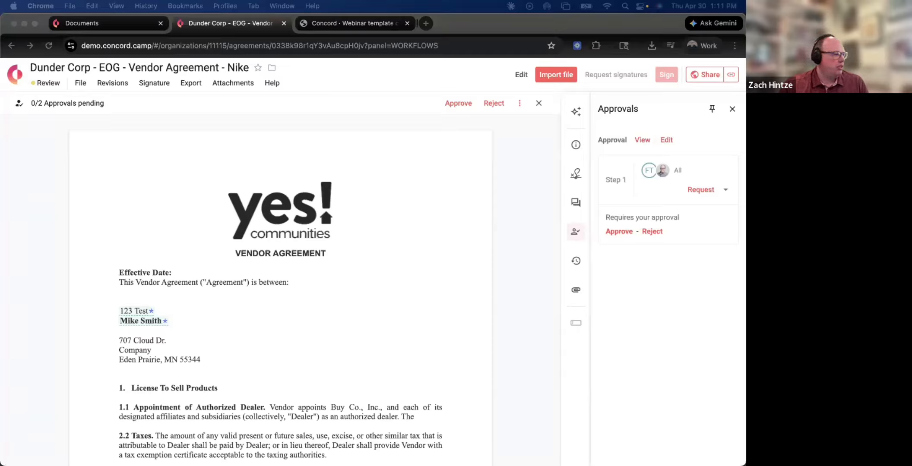
Skim the shared agreement, check its signers and open its list of people with access
click(527, 272)
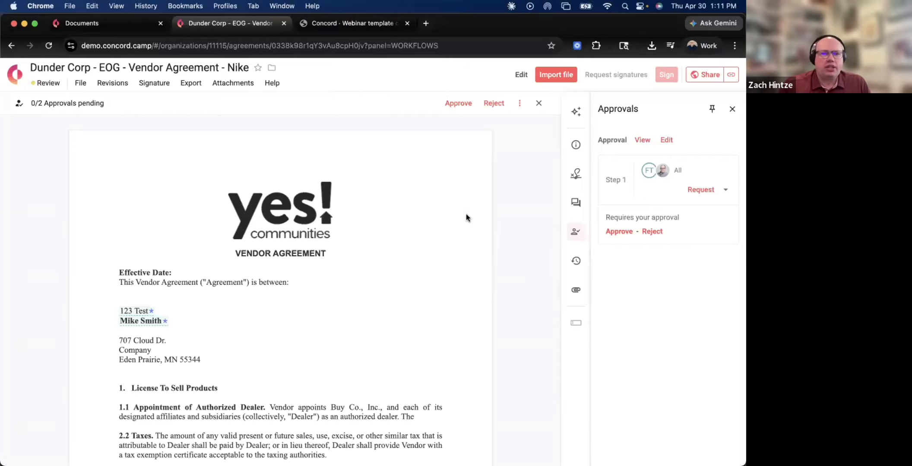
scroll(365, 217, down, 10)
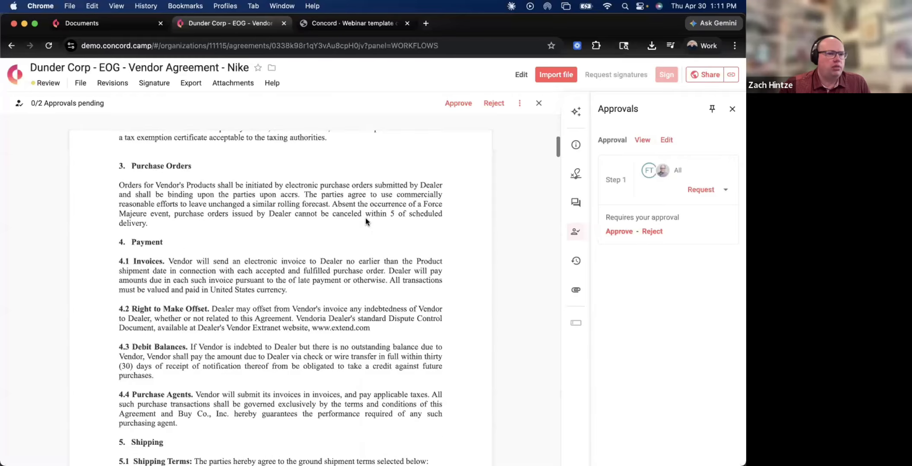
scroll(365, 217, up, 10)
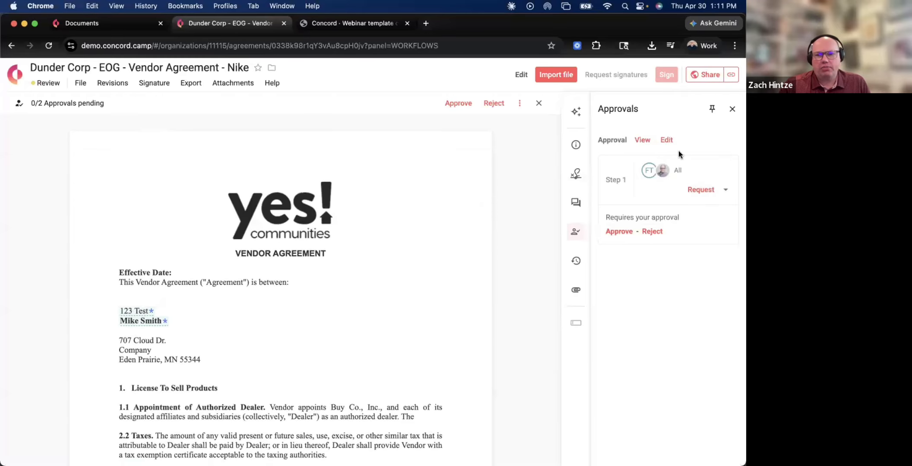
click(578, 175)
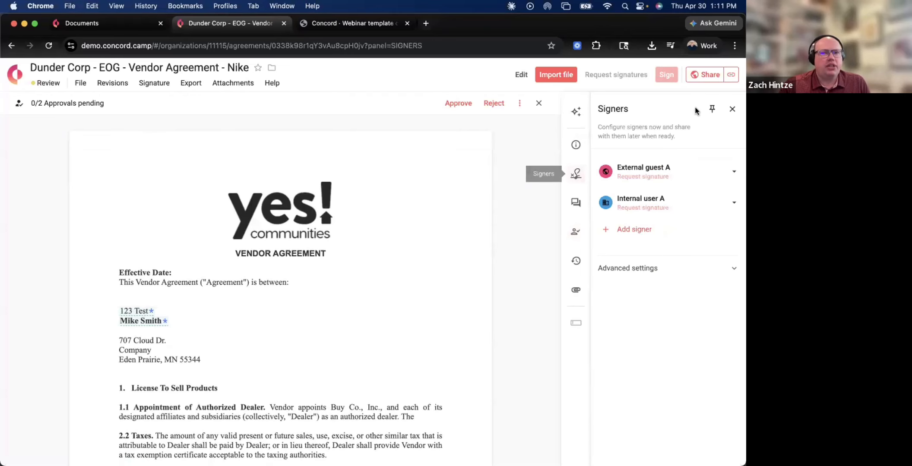
mouse_move(703, 82)
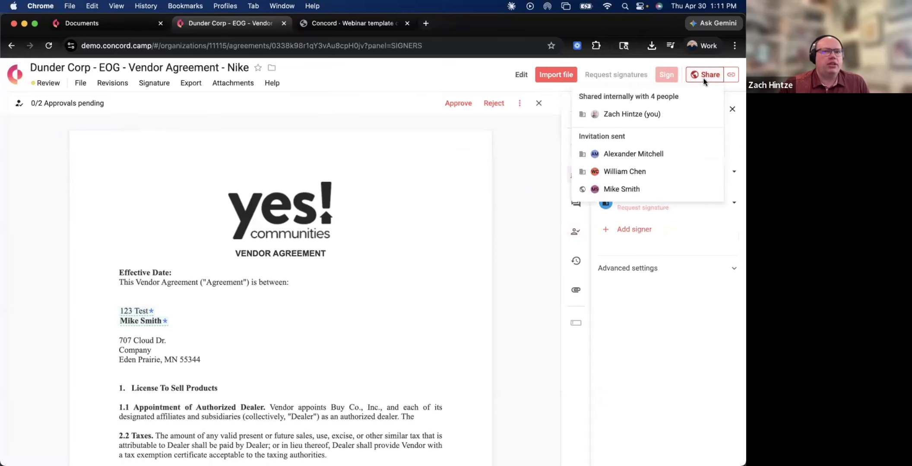
click(703, 78)
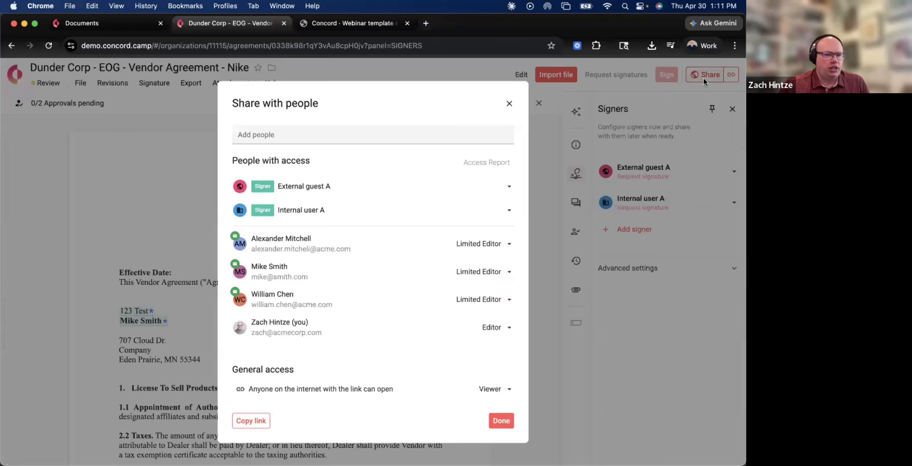
Switch the first internal recipient's access to Editor and back to Limited Editor
click(482, 246)
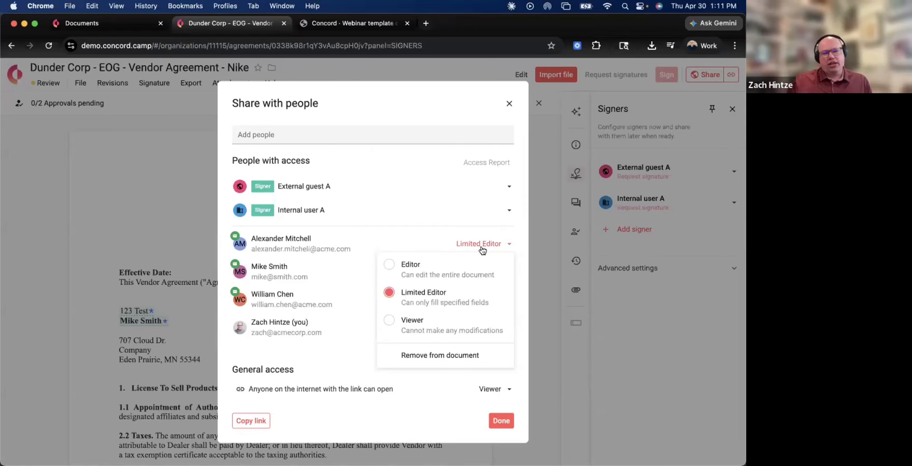
click(445, 265)
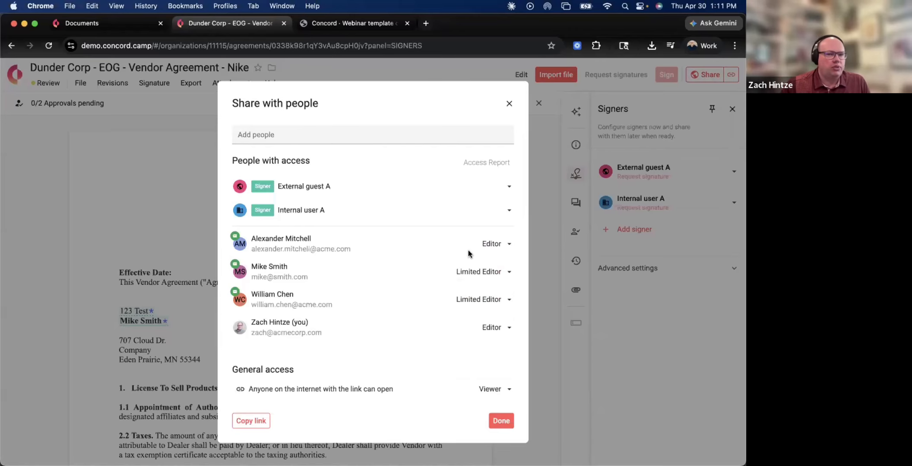
click(493, 244)
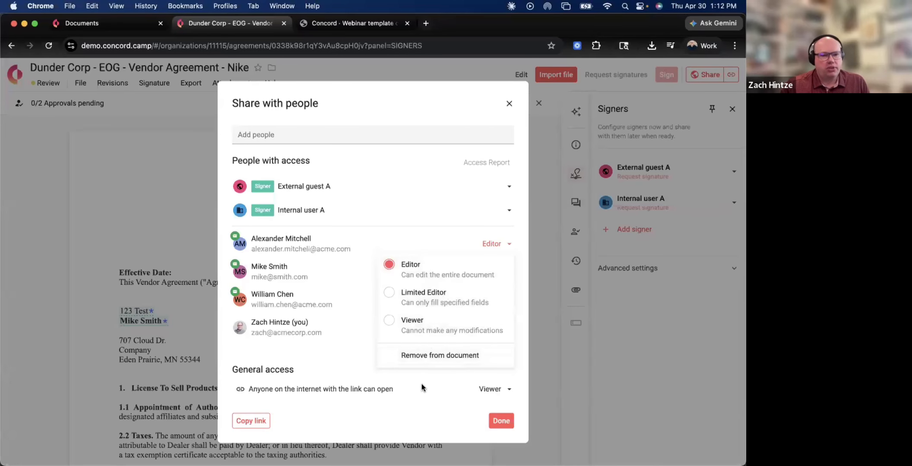
click(486, 254)
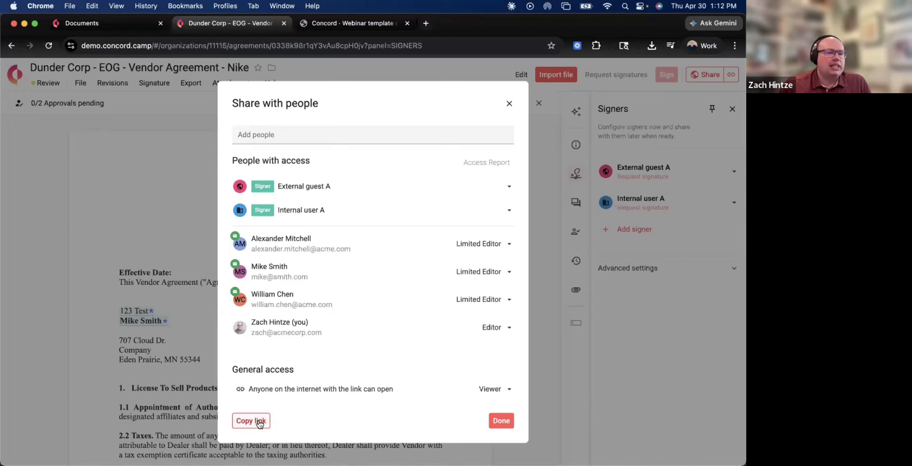
Set the general access for anyone with the link to Limited Editor
click(490, 395)
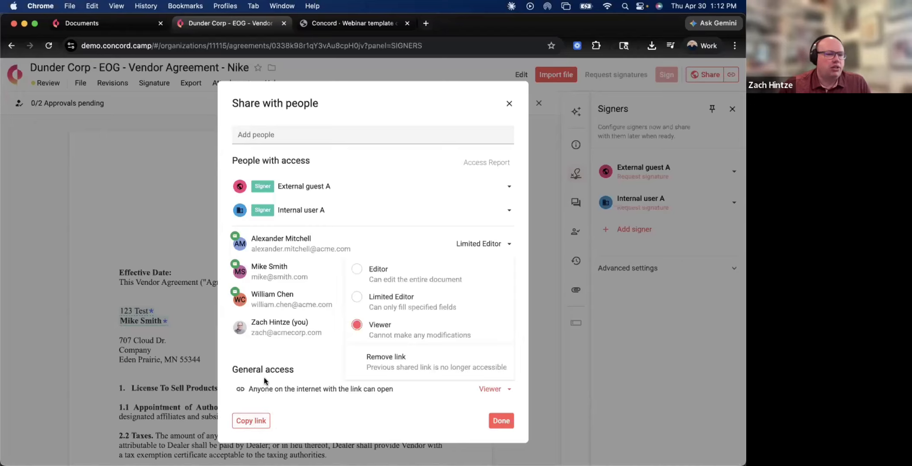
click(382, 307)
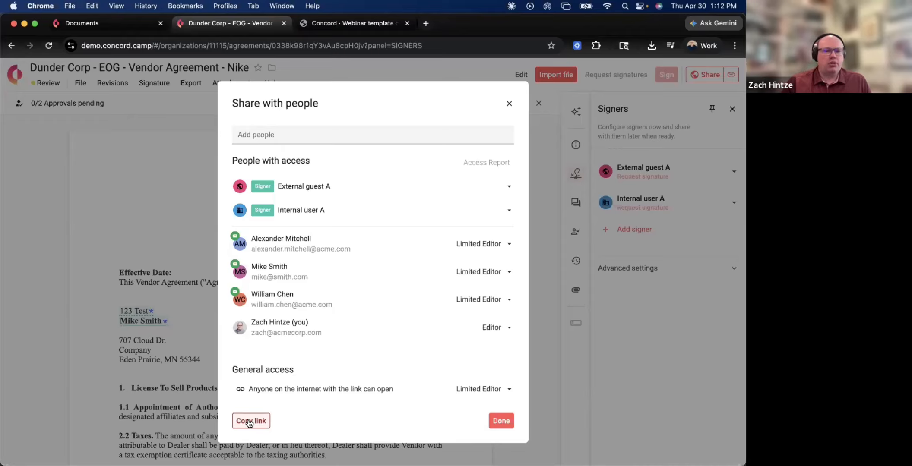
Close the sharing settings, switch to Gmail and read through the invitation email for the Nike vendor agreement
click(497, 422)
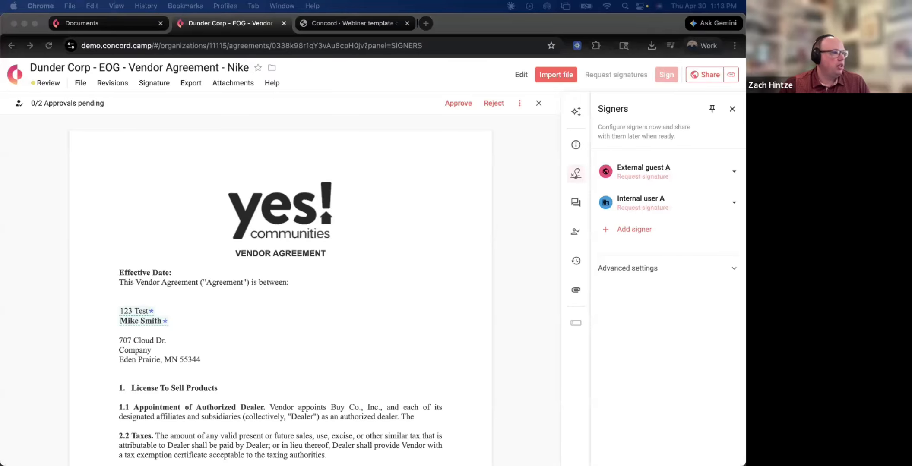
drag(253, 100, 278, 43)
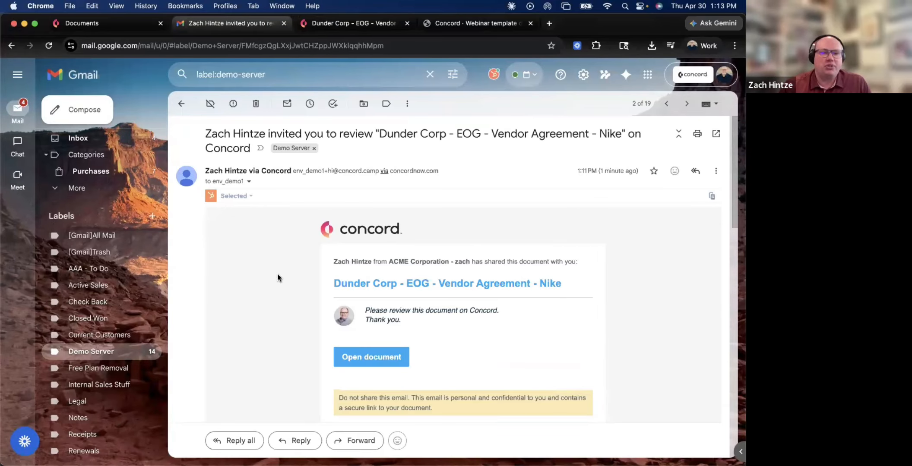
scroll(279, 278, down, 5)
scroll(279, 277, up, 5)
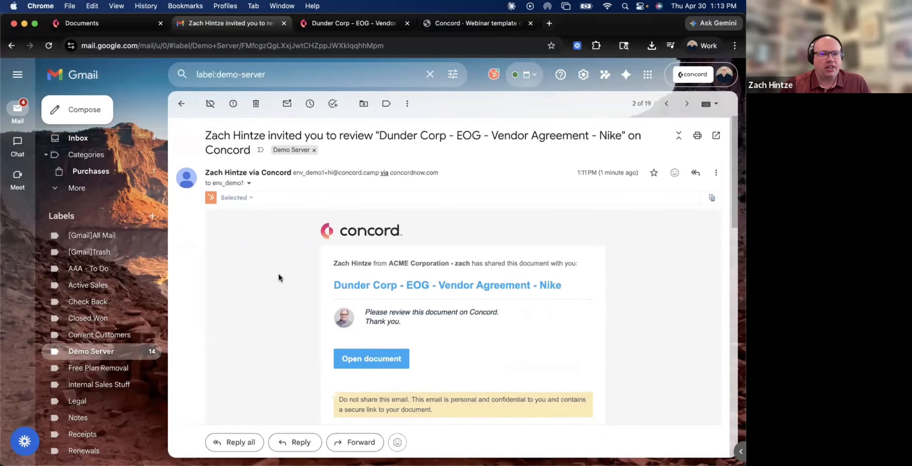
scroll(431, 271, down, 3)
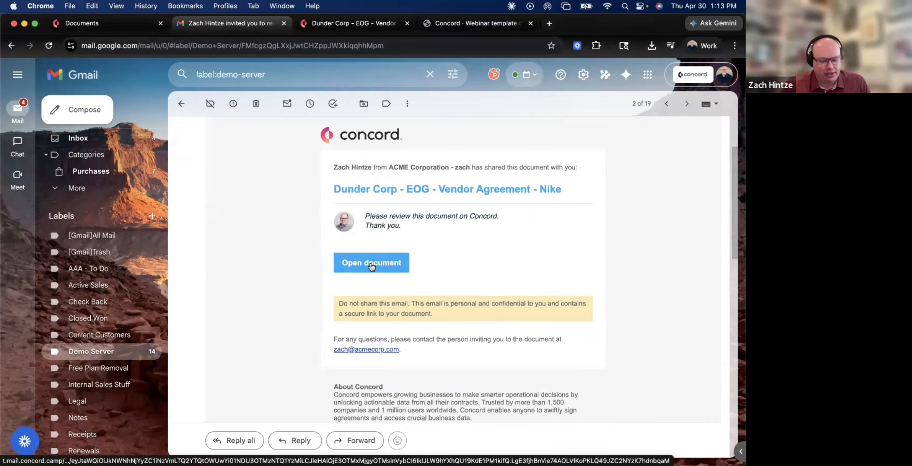
scroll(371, 266, up, 3)
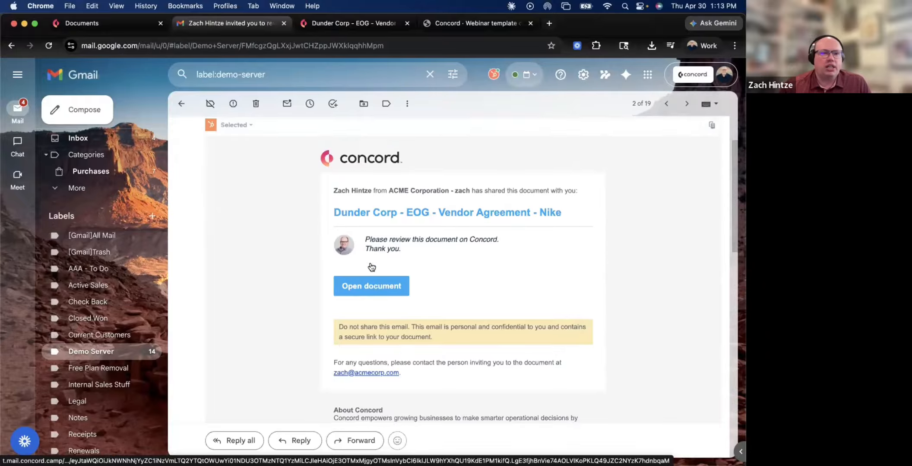
Return to the Nike vendor agreement in Concord and give your own approval in its approval workflow
click(351, 27)
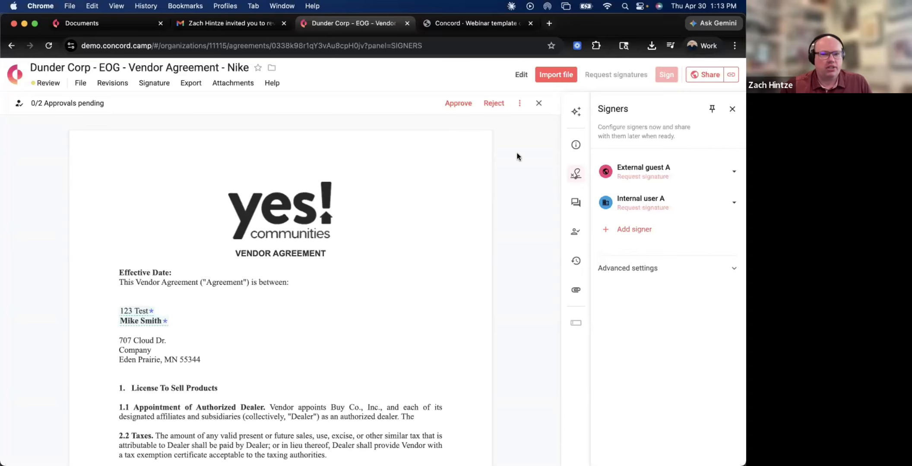
click(732, 108)
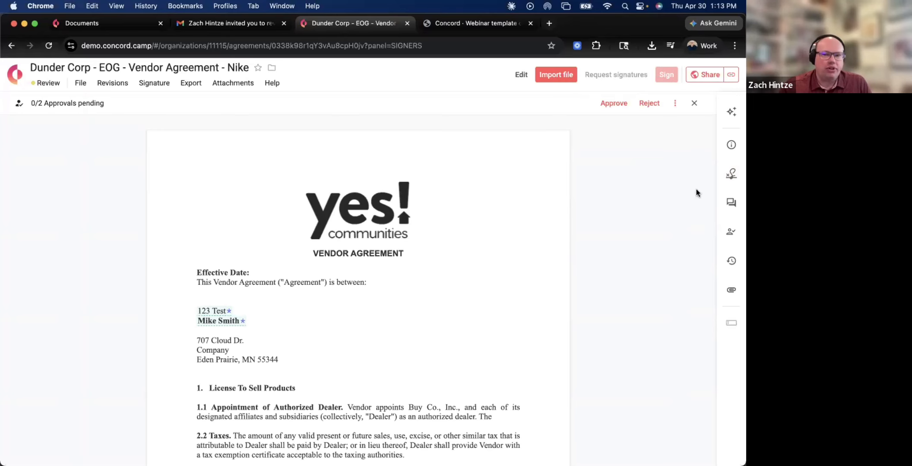
click(731, 232)
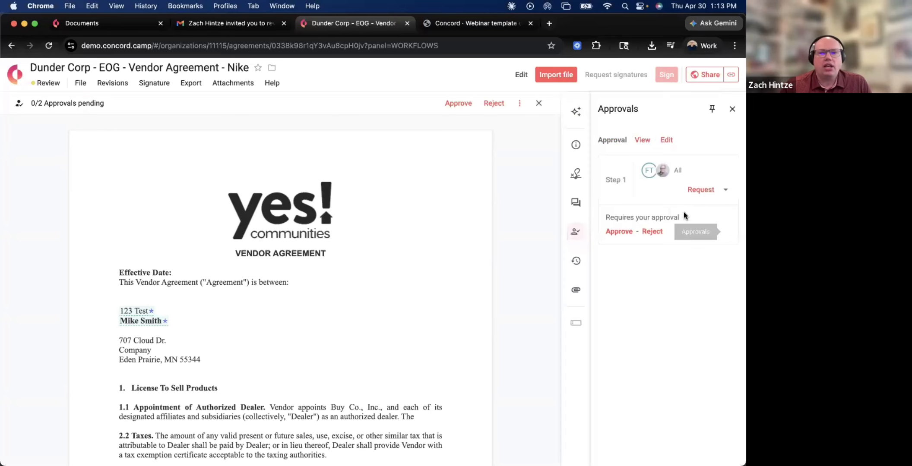
click(626, 232)
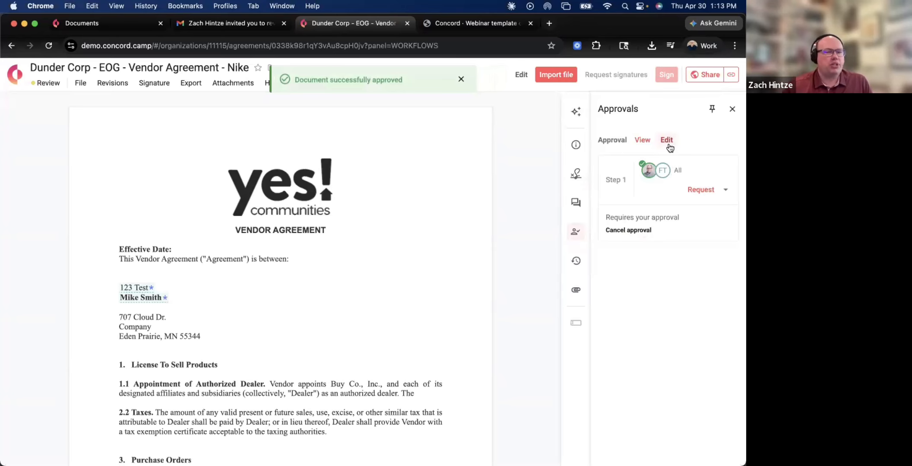
click(733, 109)
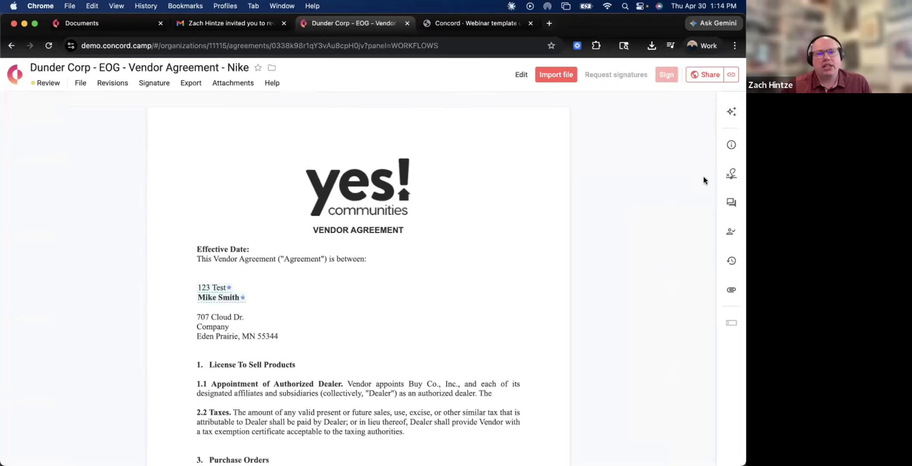
Look at the agreement's discussion thread and the options for writing a message, and close it without writing anything
click(730, 202)
click(653, 142)
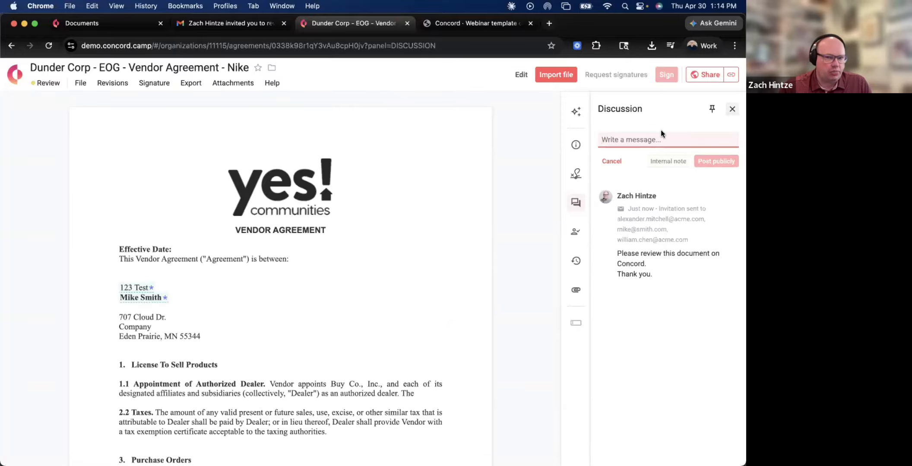
click(732, 110)
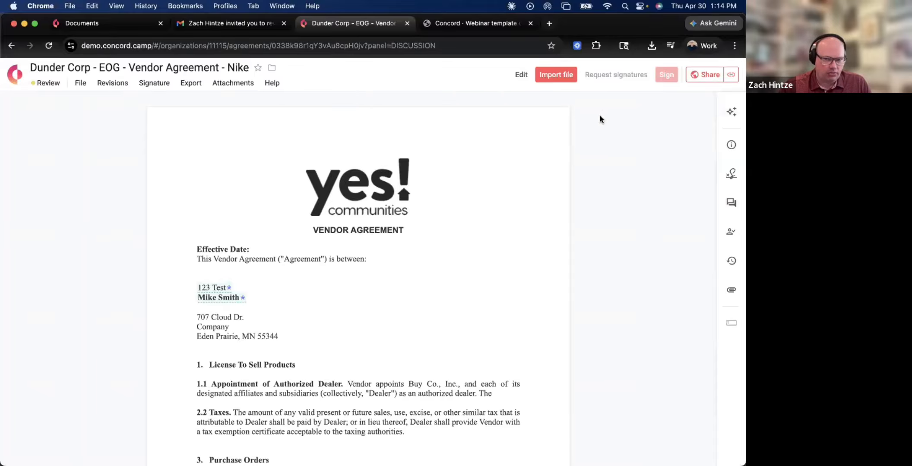
Delete the approval workflow from the Nike vendor agreement
click(728, 232)
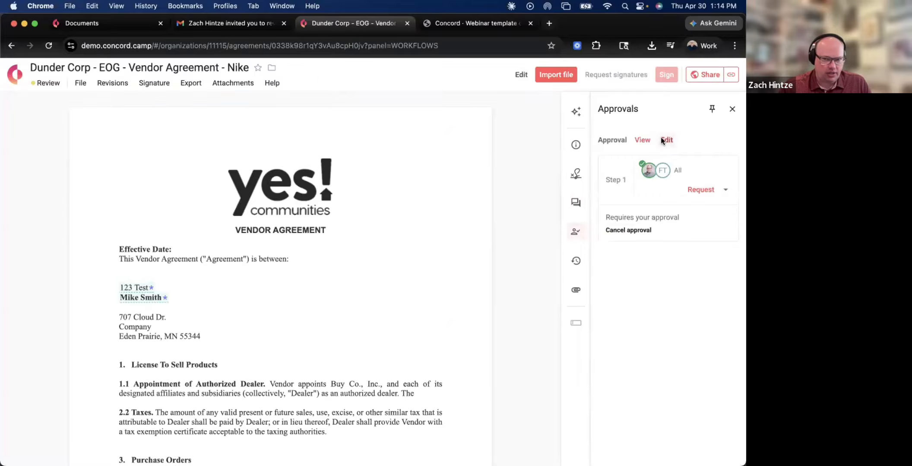
click(661, 139)
click(473, 410)
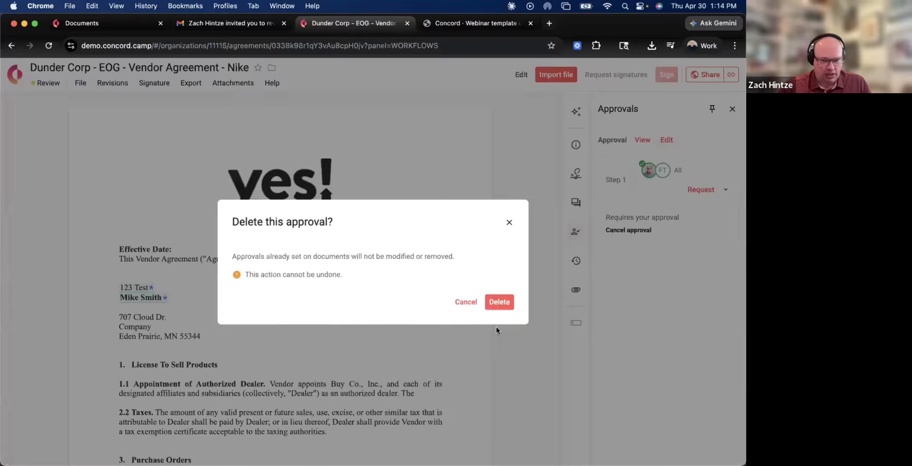
click(731, 111)
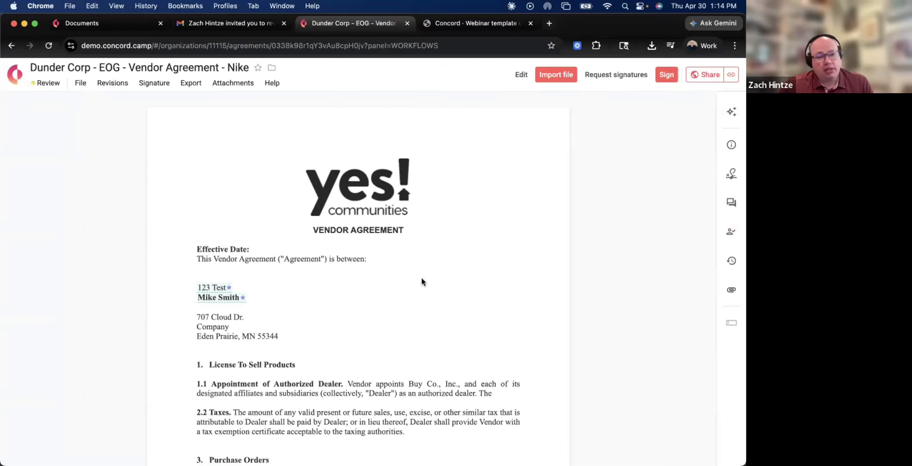
Write "I need more info." in the agreement's discussion and post it publicly
scroll(421, 277, down, 20)
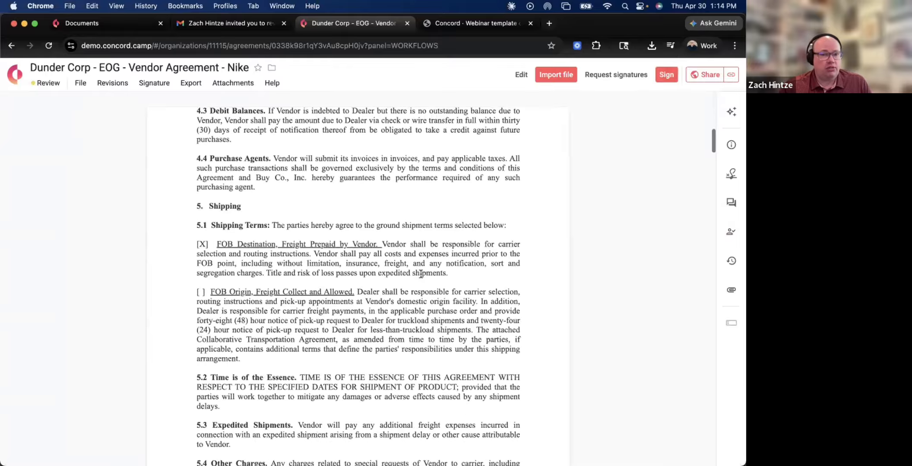
scroll(421, 278, up, 20)
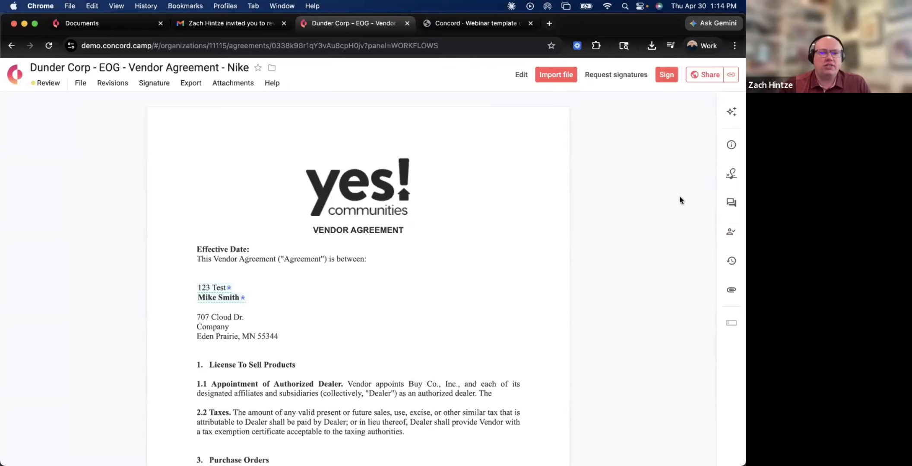
scroll(543, 247, down, 3)
scroll(545, 249, up, 3)
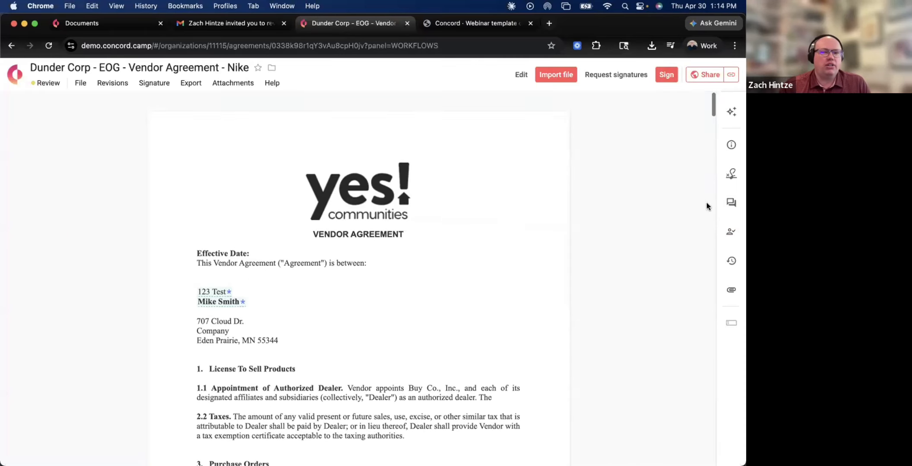
click(731, 203)
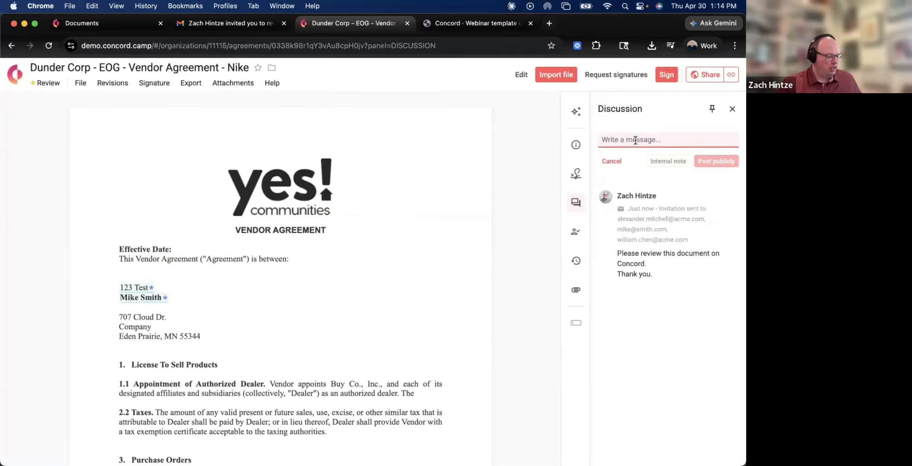
text(I need more info)
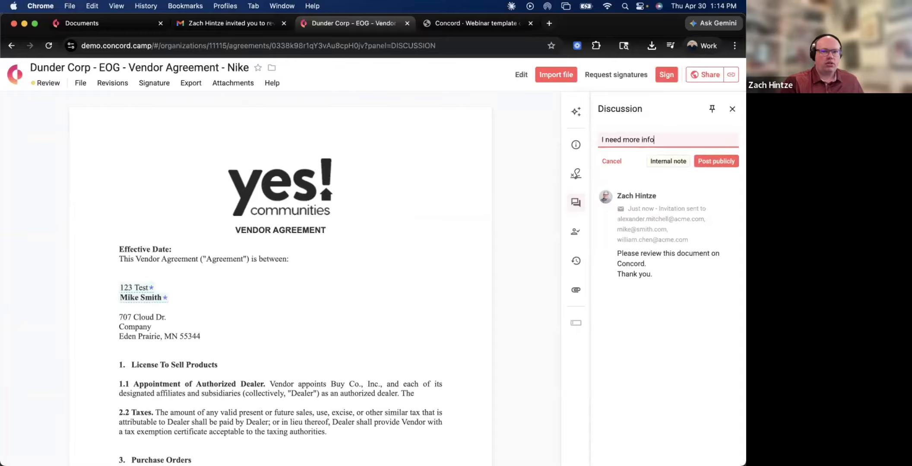
text(.)
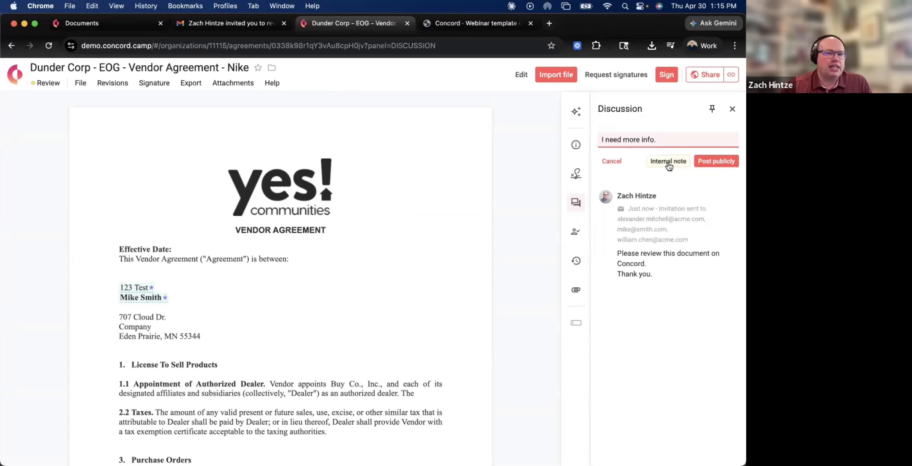
click(708, 165)
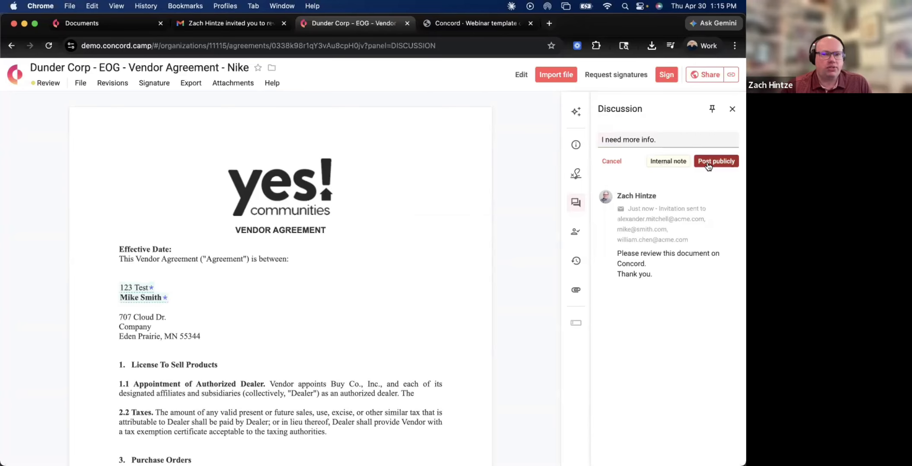
click(731, 109)
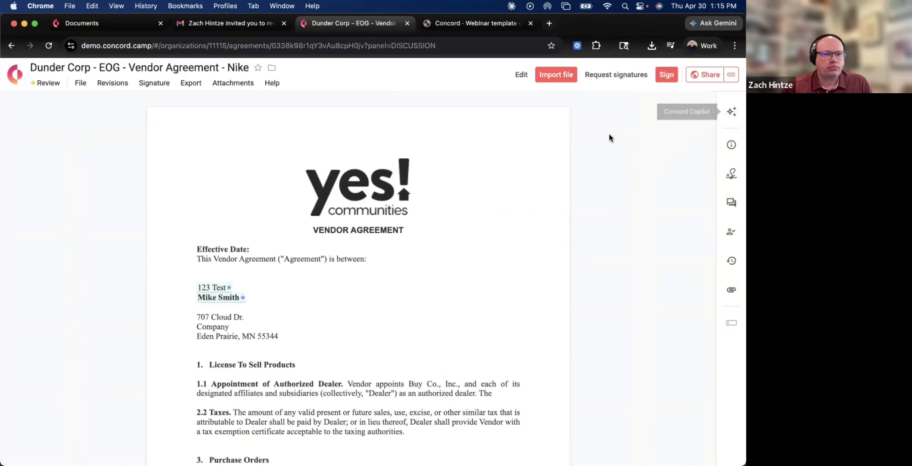
Open the agreement for editing and make sure Track Changes is on
click(520, 76)
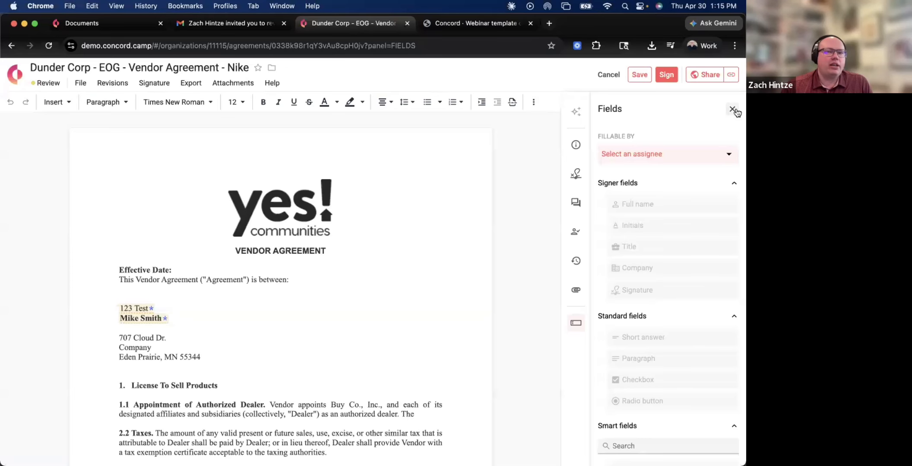
click(114, 82)
click(259, 172)
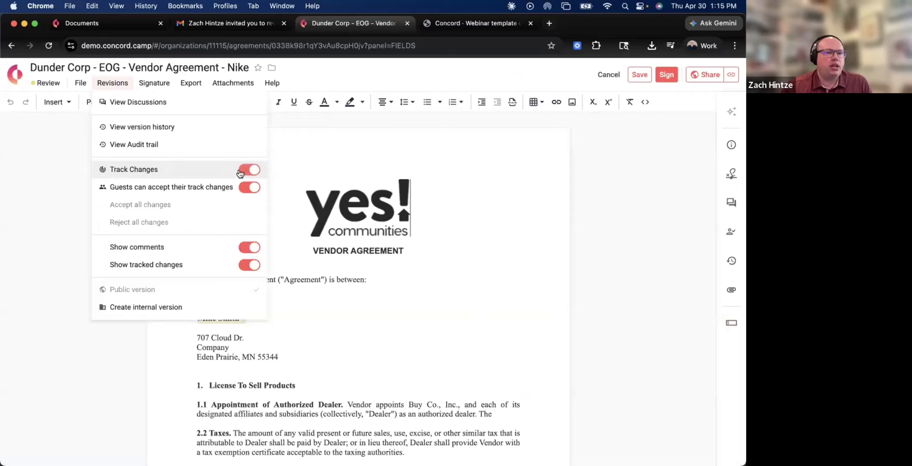
click(605, 210)
Delete clause 2.2 Taxes from "or other similar tax" onward and the rest of clause 1.1 from within "Inc." as tracked changes
scroll(605, 236, down, 5)
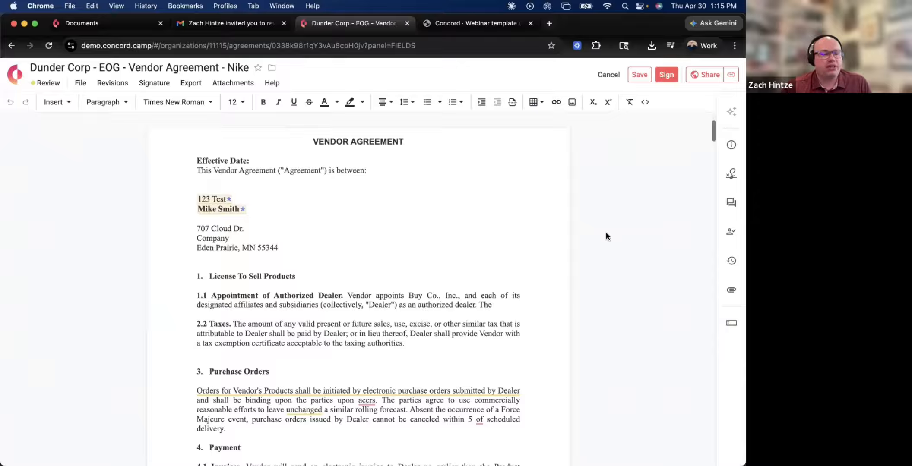
drag(434, 253, 405, 272)
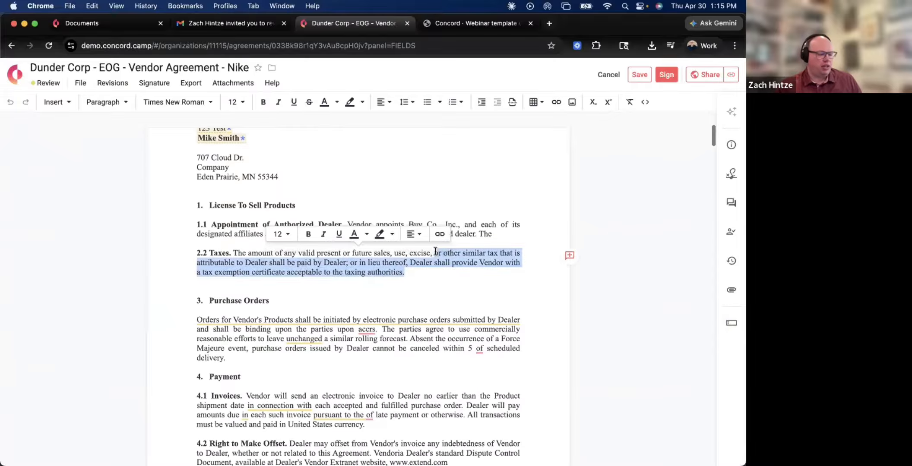
key(BackSpace)
drag(365, 225, 406, 234)
key(BackSpace)
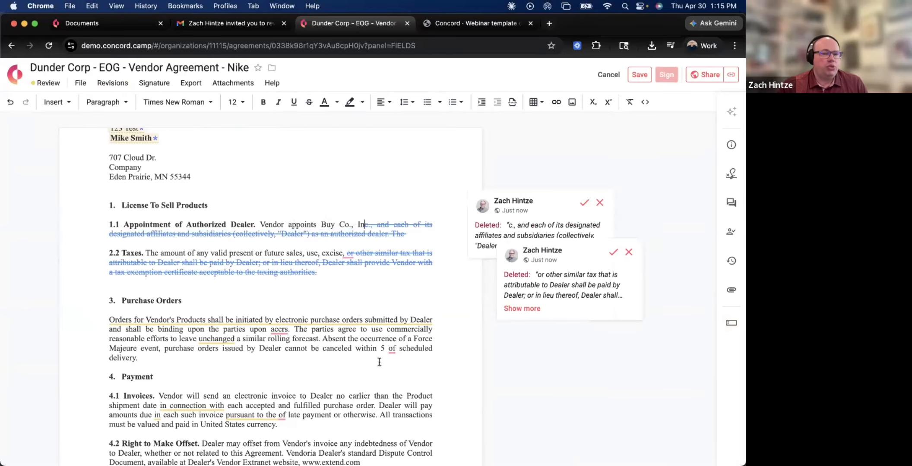
Delete most of section 3 Purchase Orders, the end of clause 4.1 Invoices and most of clause 4.2 Right to Make Offset as tracked changes
drag(372, 320, 371, 348)
key(BackSpace)
drag(379, 395, 285, 424)
key(BackSpace)
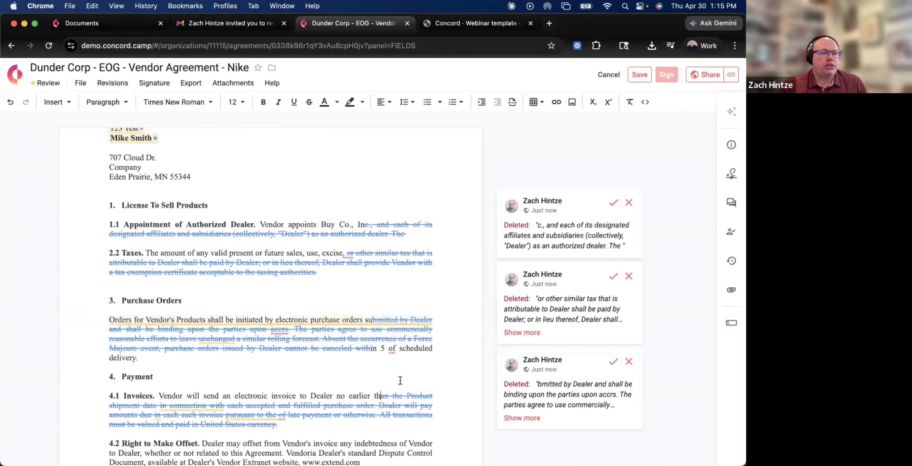
scroll(389, 345, down, 3)
drag(394, 321, 386, 306)
key(BackSpace)
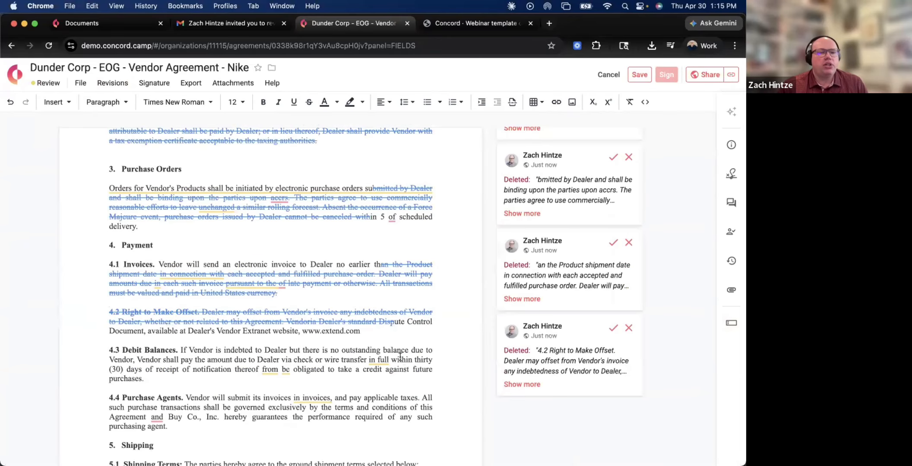
Comment "Please review." on the passage from within "within thirty (30) days" to "credit against" in clause 4.3 Debit Balances and post it publicly
drag(400, 360, 403, 370)
click(491, 365)
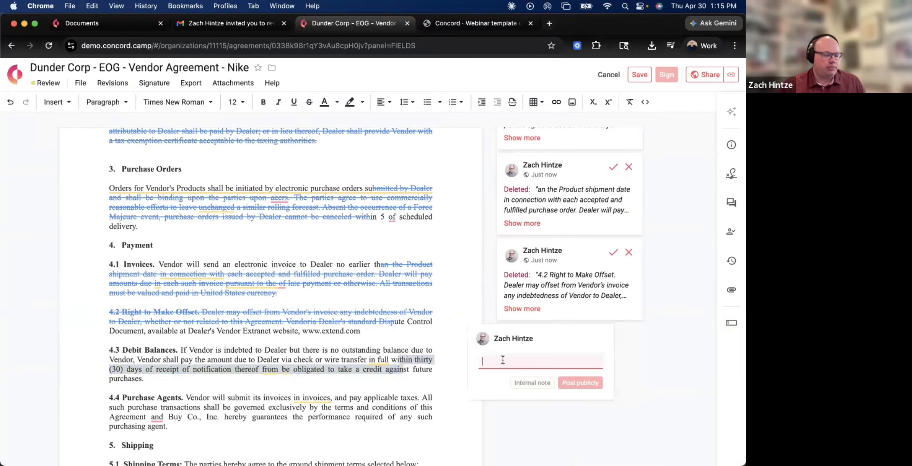
text(Please )
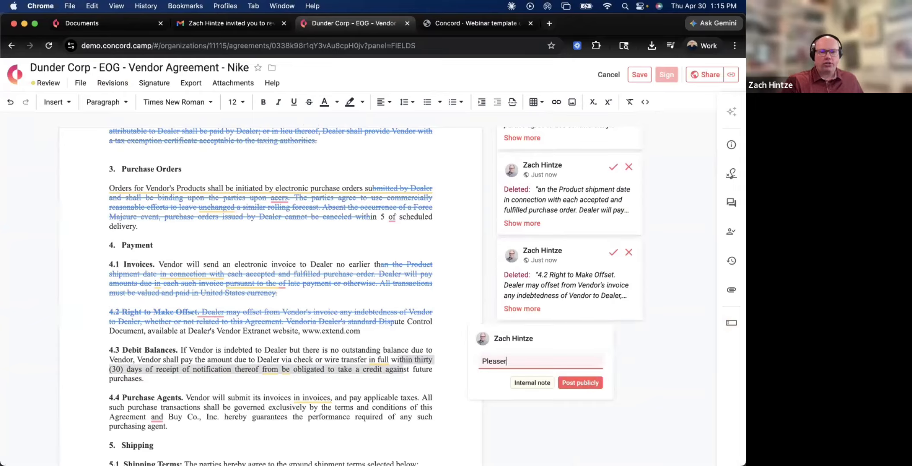
text(review.)
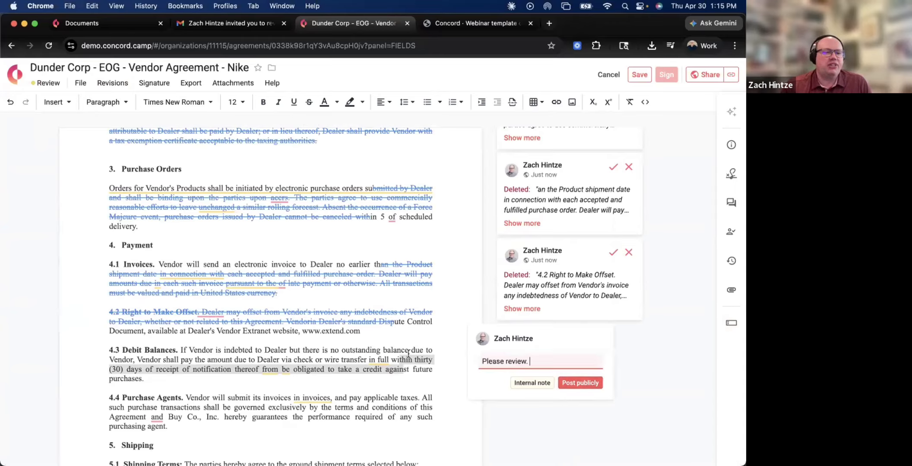
scroll(438, 387, up, 1)
scroll(438, 387, up, 1)
scroll(496, 391, down, 2)
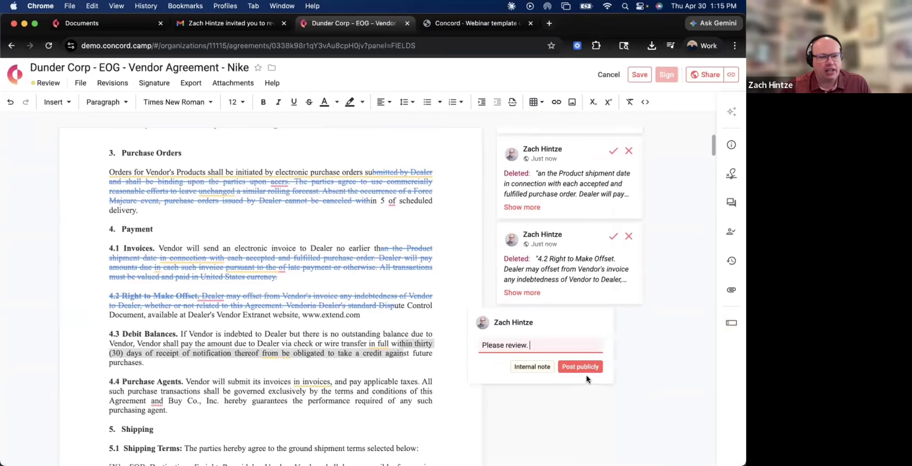
scroll(581, 372, up, 2)
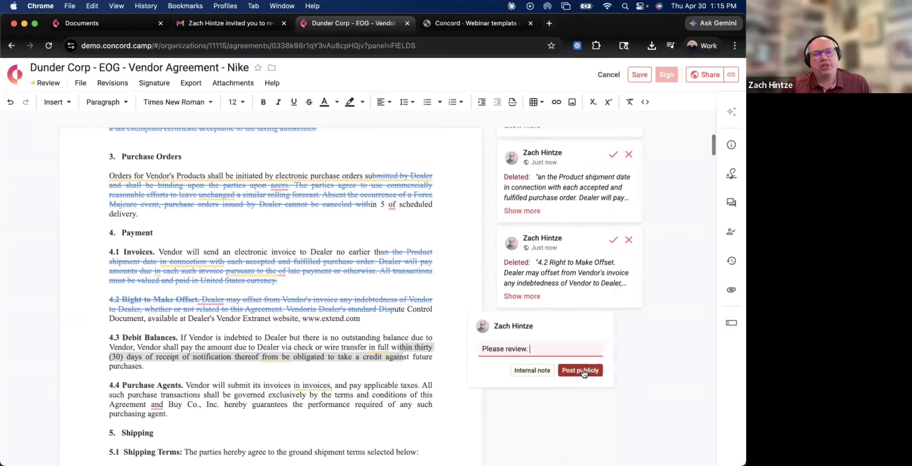
scroll(522, 371, down, 1)
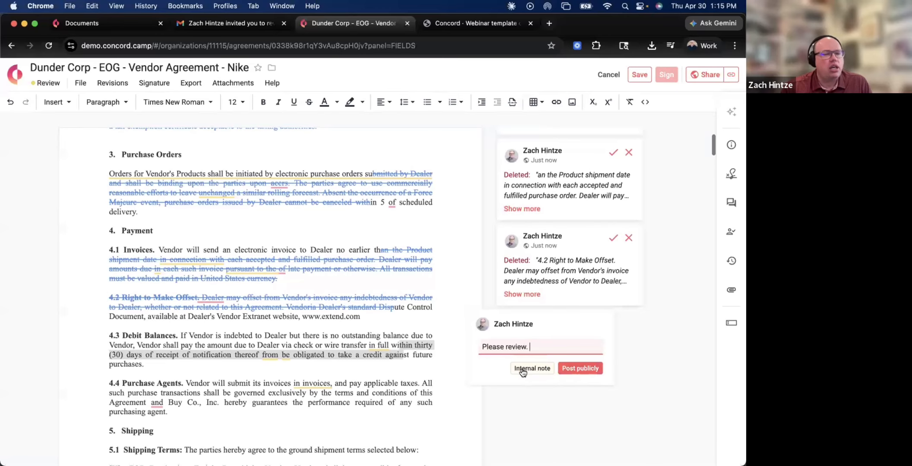
click(598, 369)
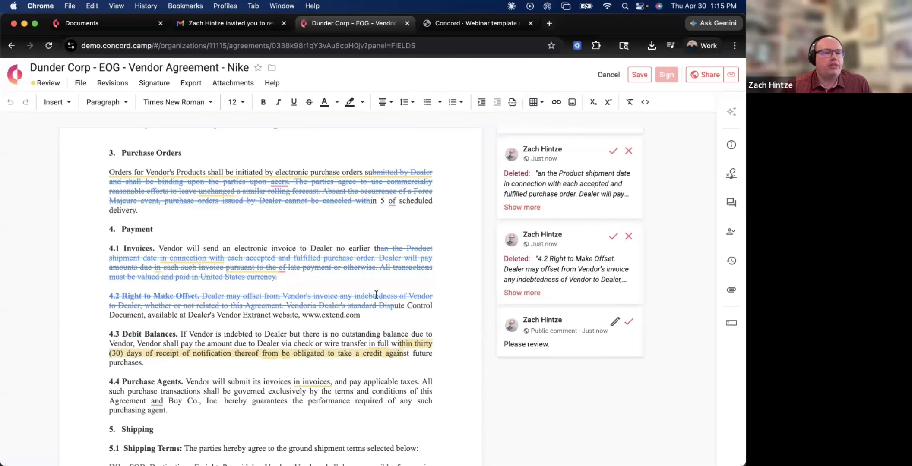
Save the edited agreement with its tracked changes and comment, and check the available revision options
scroll(138, 133, up, 2)
click(112, 83)
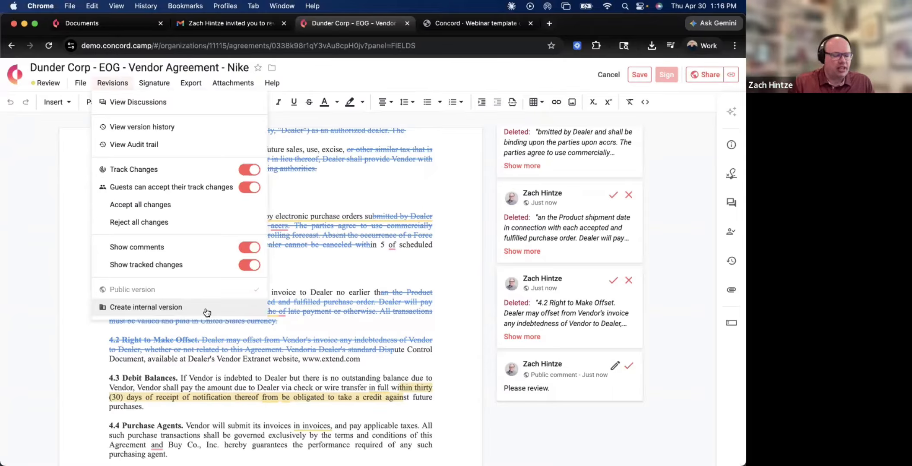
click(640, 76)
click(112, 83)
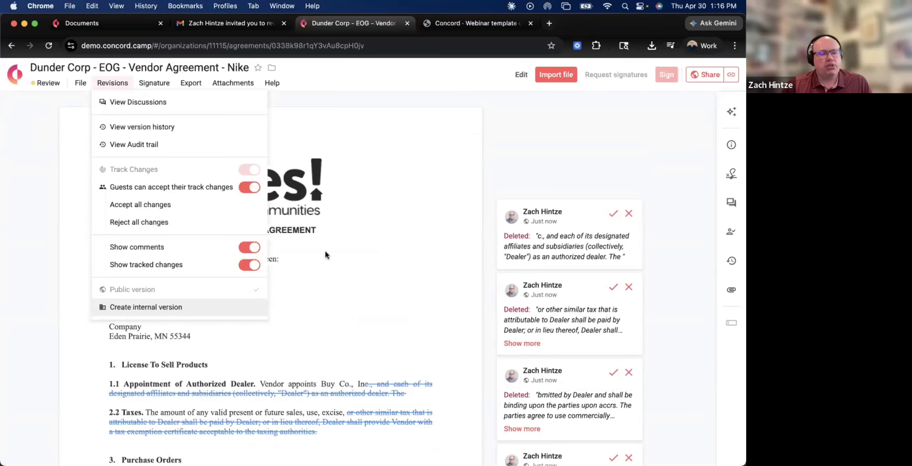
click(551, 182)
Open the agreement's audit trail and review the recorded events from draft creation to the newest version
scroll(449, 262, down, 10)
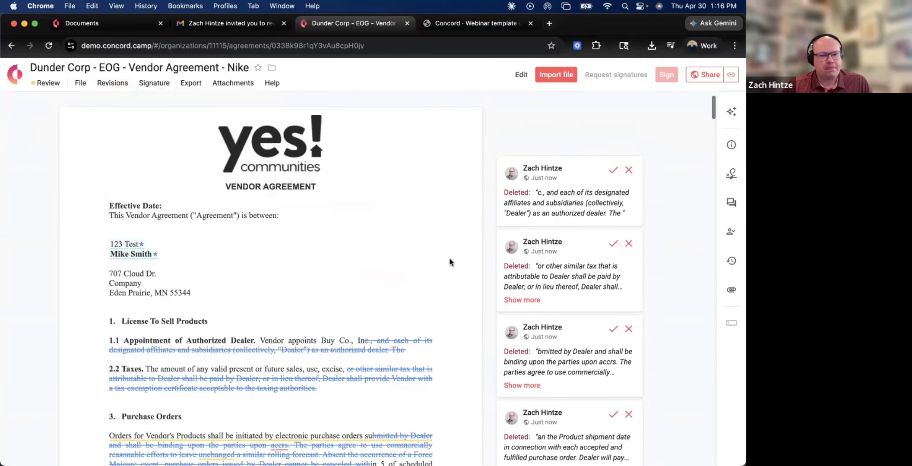
scroll(449, 262, up, 5)
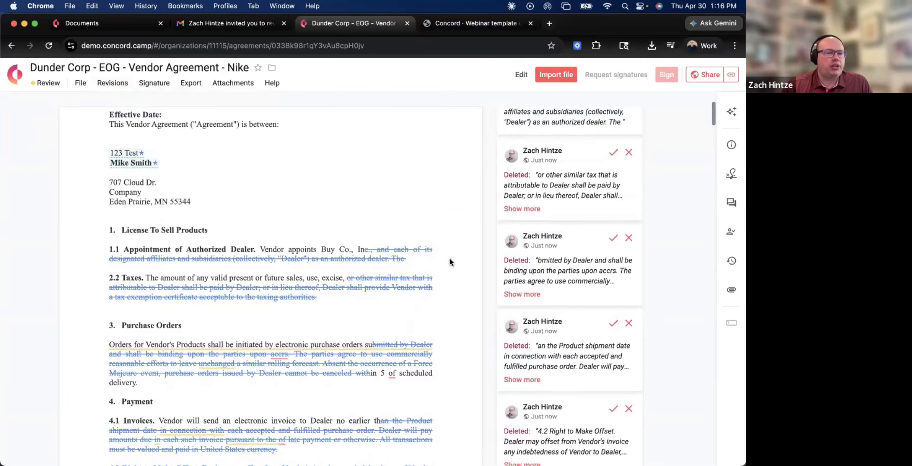
scroll(455, 259, down, 3)
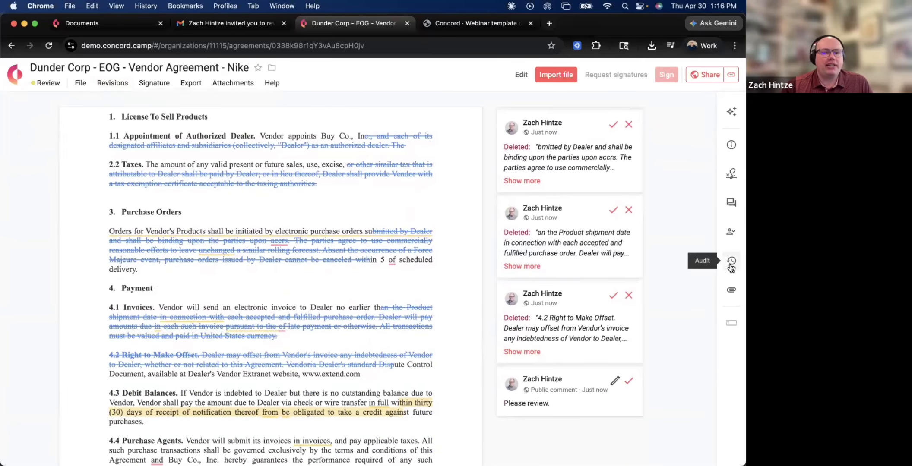
click(732, 264)
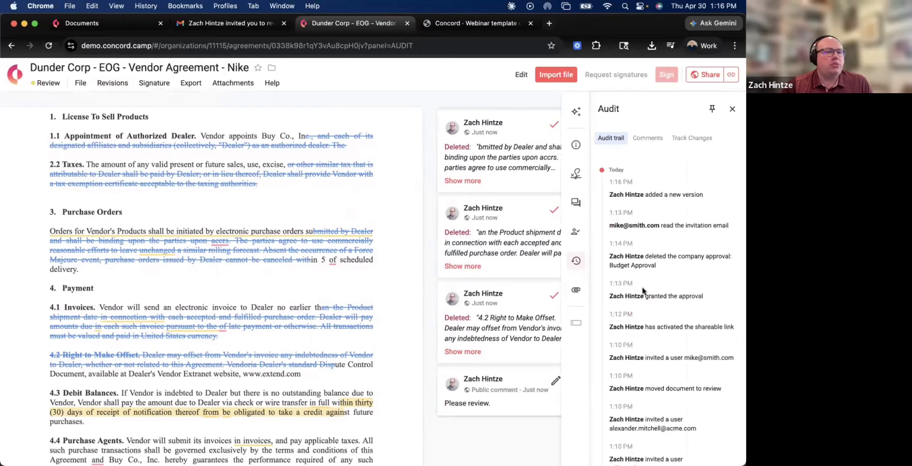
scroll(642, 287, down, 3)
scroll(642, 287, up, 3)
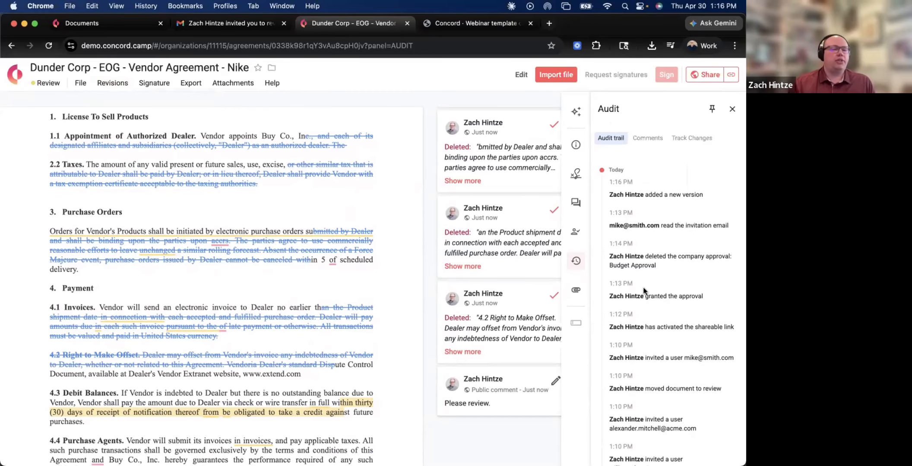
scroll(671, 279, down, 5)
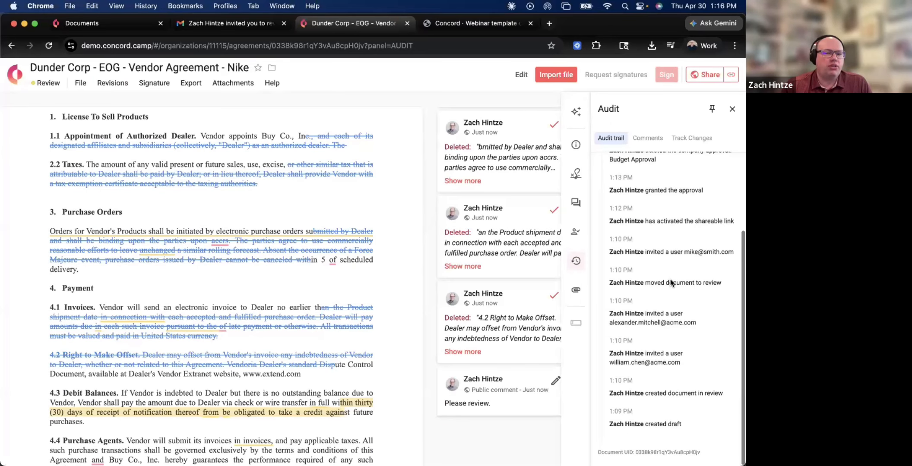
scroll(670, 279, up, 5)
Review the audit's lists of comments and tracked changes, and close the audit
click(647, 138)
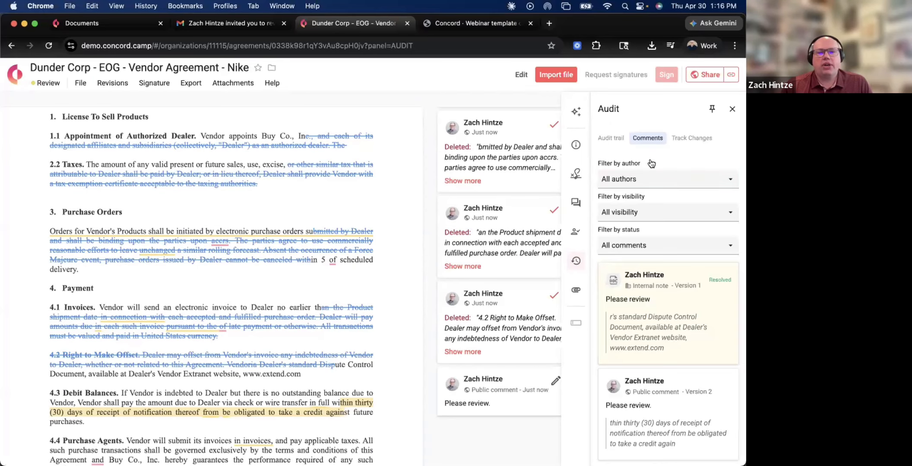
scroll(685, 307, down, 1)
scroll(686, 315, up, 1)
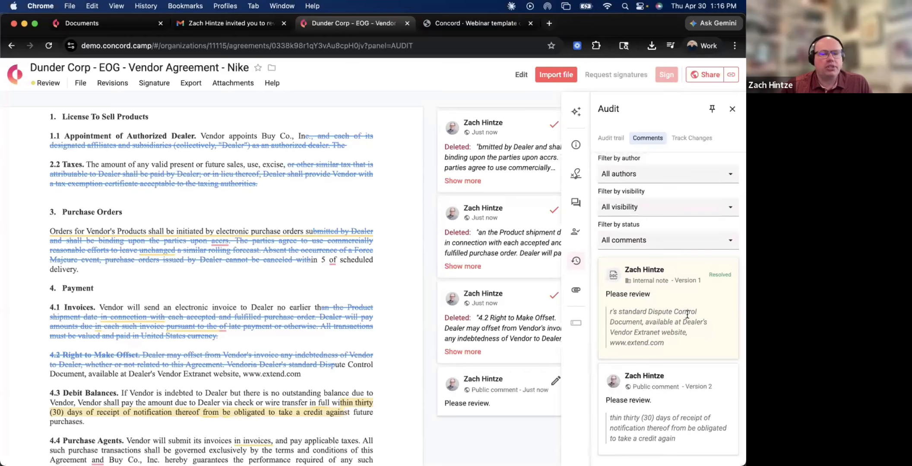
click(691, 138)
scroll(689, 300, down, 8)
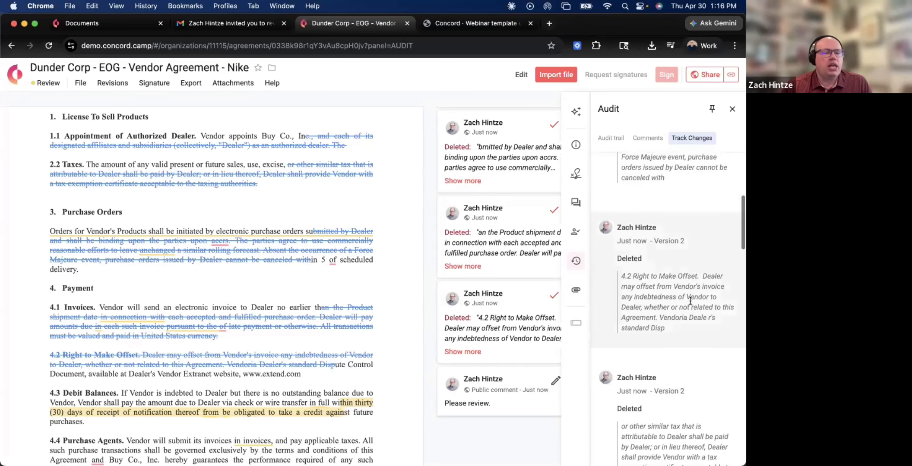
scroll(689, 301, down, 3)
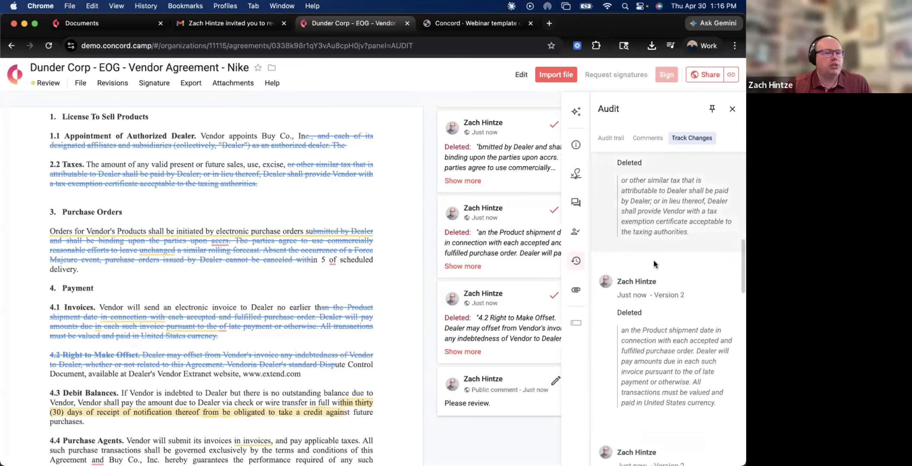
scroll(673, 270, up, 10)
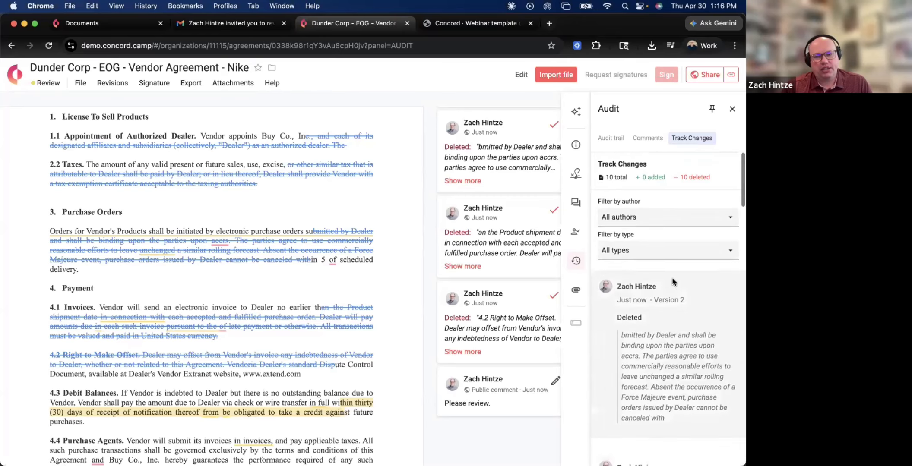
click(732, 109)
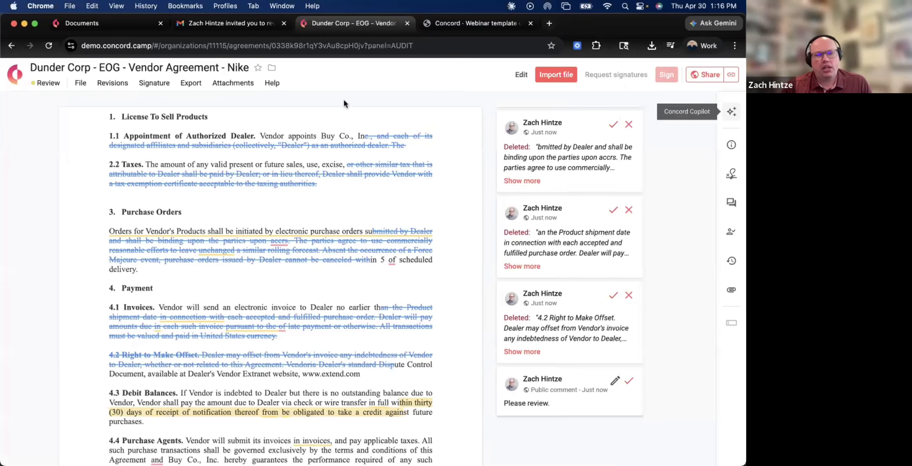
Open the agreement's version history and examine the changes between Version 1 and Version 2
click(114, 85)
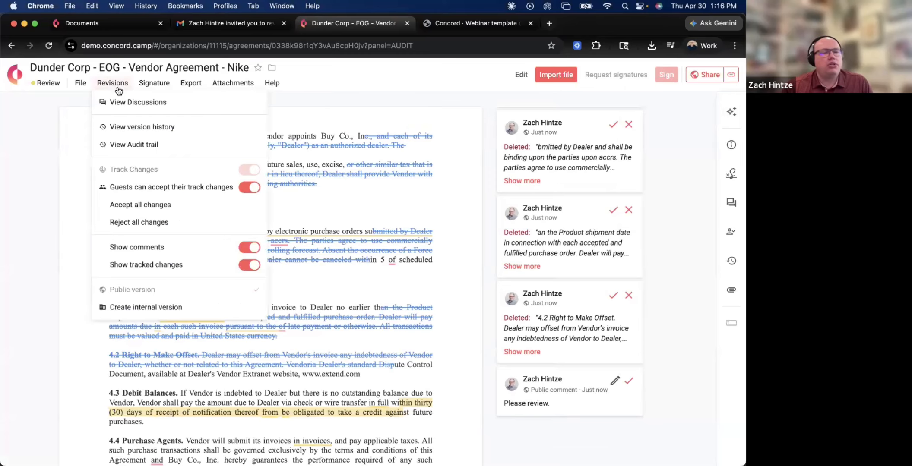
click(183, 129)
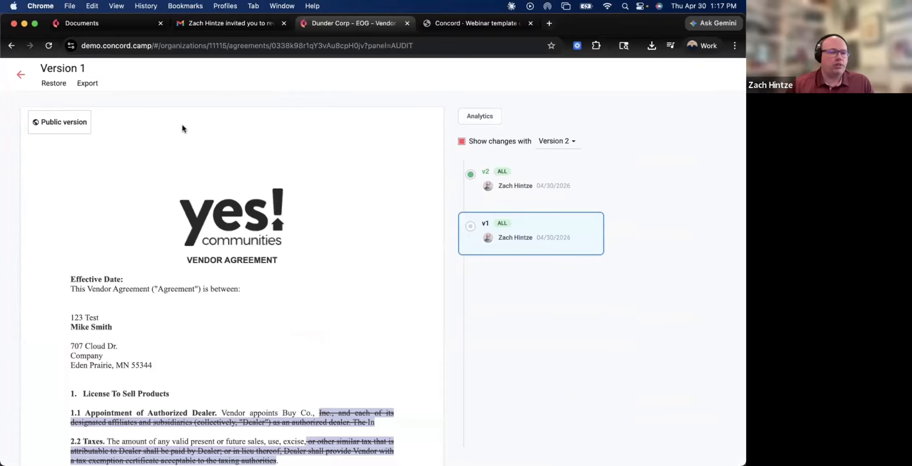
scroll(339, 299, down, 6)
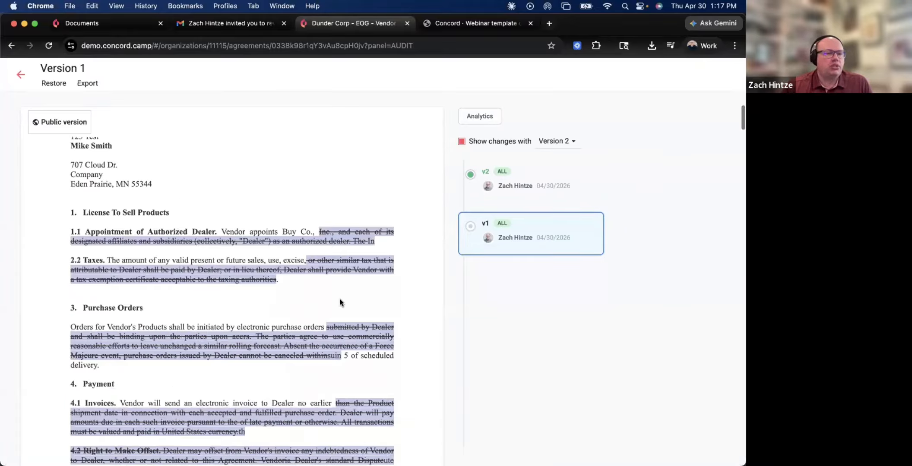
scroll(338, 298, up, 2)
scroll(339, 298, down, 1)
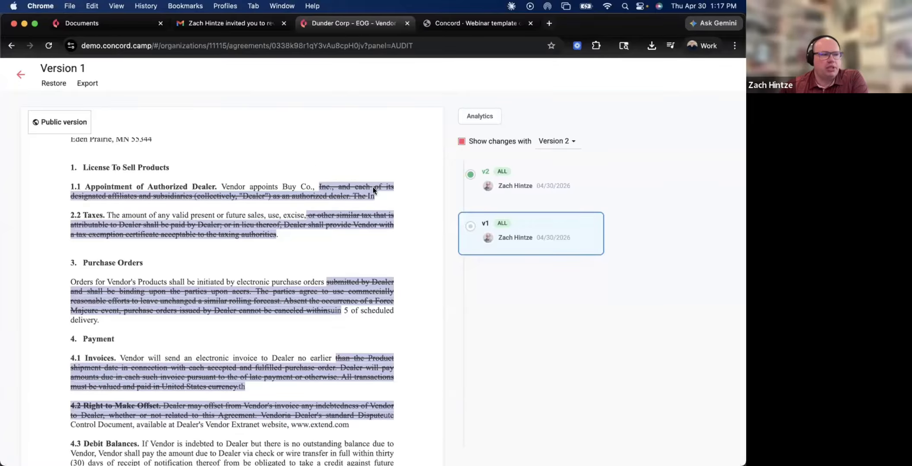
Show the document evolution analytics in the version history, and return to the agreement with the audit closed
click(486, 118)
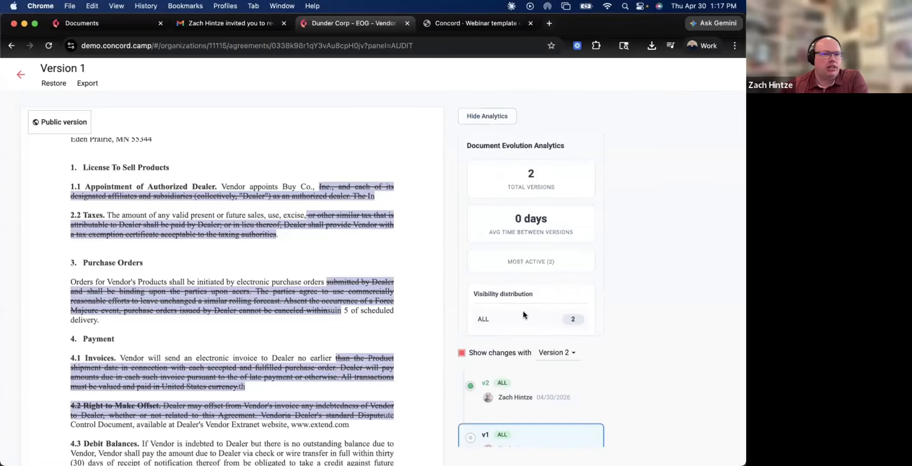
scroll(531, 310, down, 3)
scroll(533, 310, up, 3)
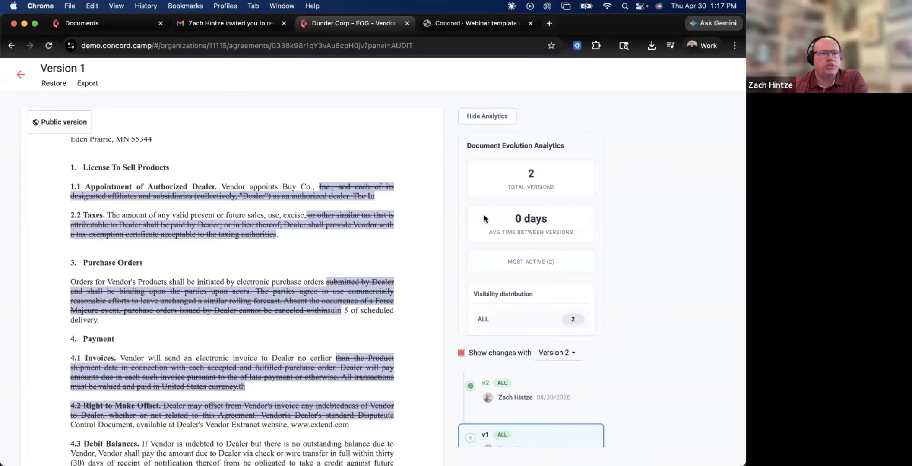
scroll(547, 227, down, 2)
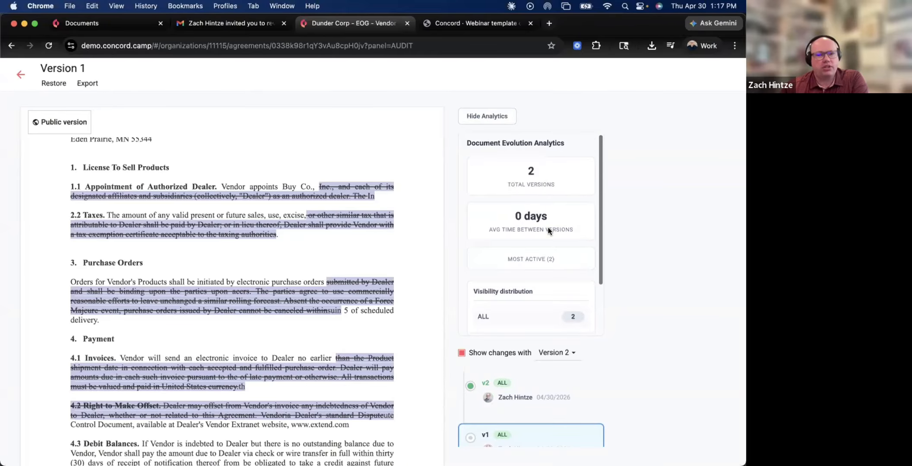
scroll(547, 227, up, 2)
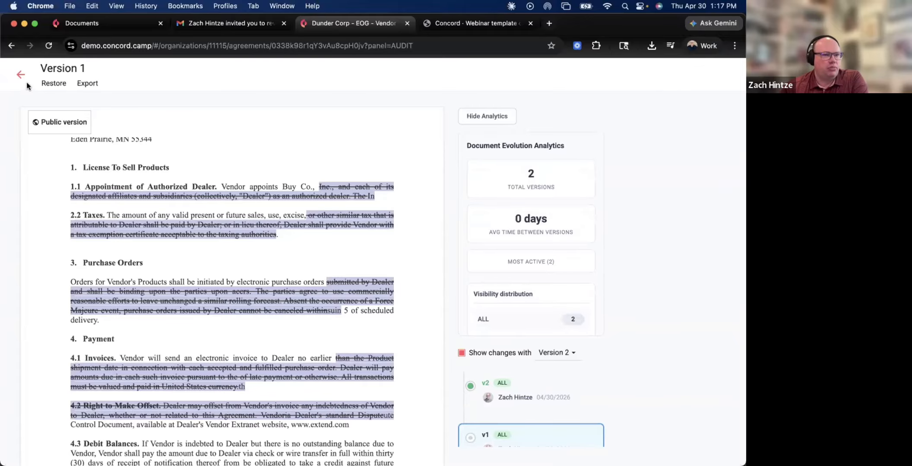
key(Escape)
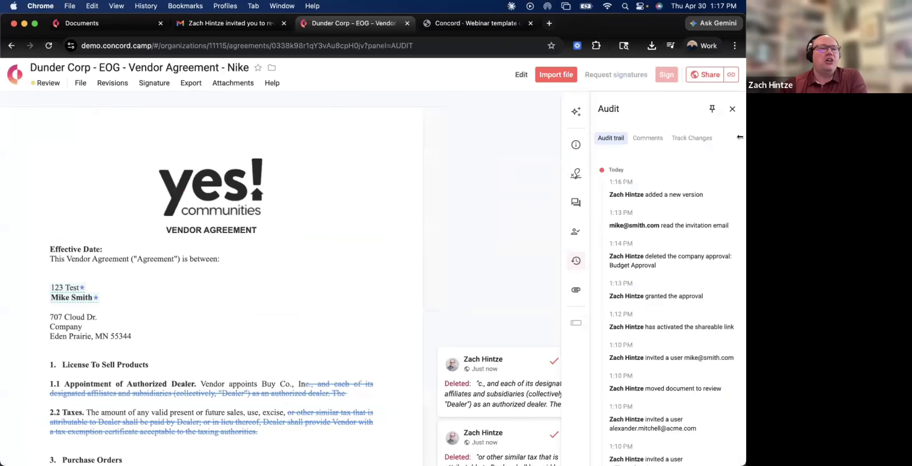
click(732, 109)
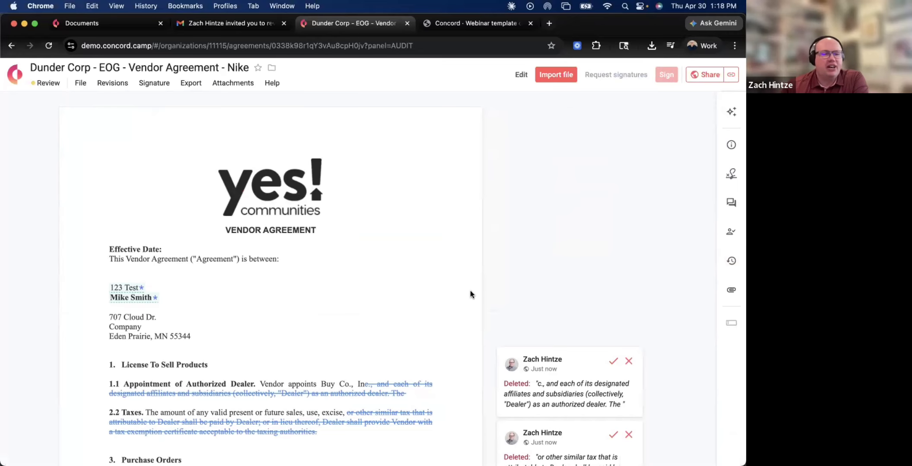
Export the redlined agreement as a Word document that includes public comments only
scroll(471, 290, down, 6)
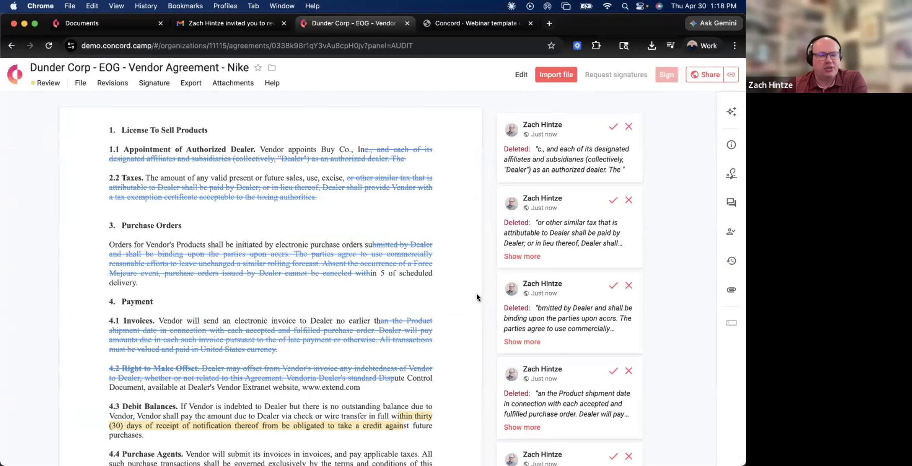
scroll(478, 294, down, 5)
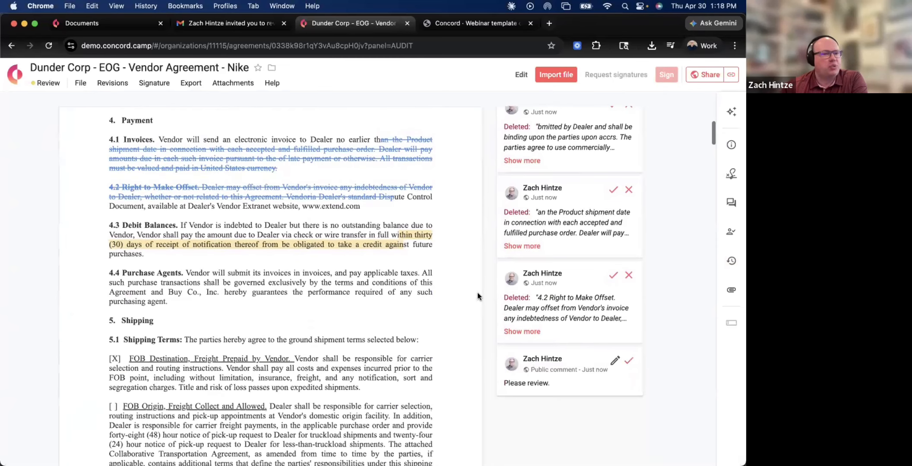
scroll(477, 296, up, 2)
click(190, 83)
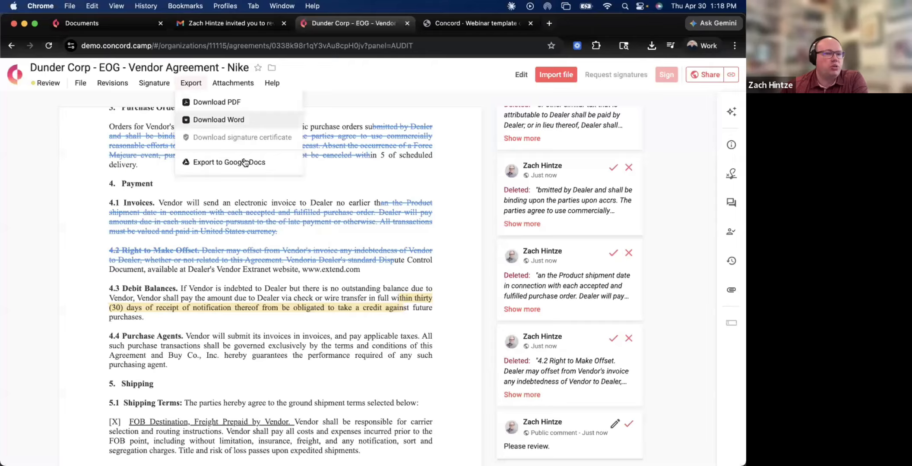
click(240, 119)
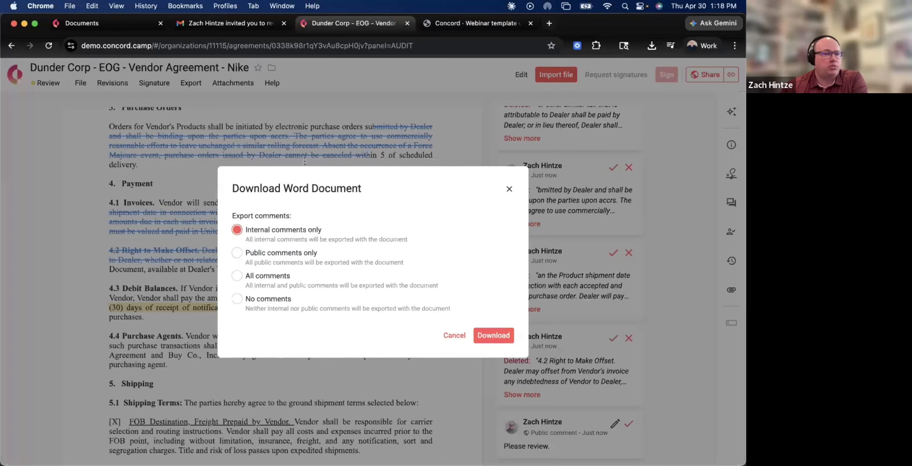
click(293, 256)
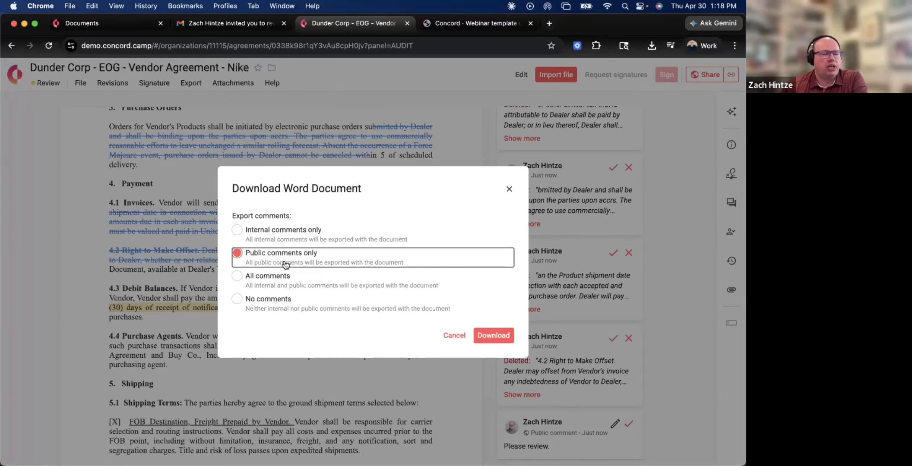
click(494, 336)
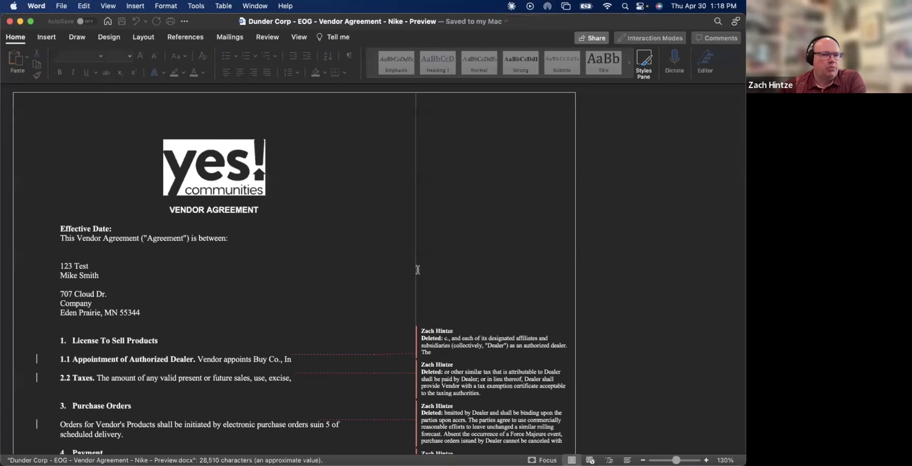
Examine the tracked deletions and the comment in the exported document in Word, and close it
scroll(348, 268, down, 10)
scroll(348, 265, up, 8)
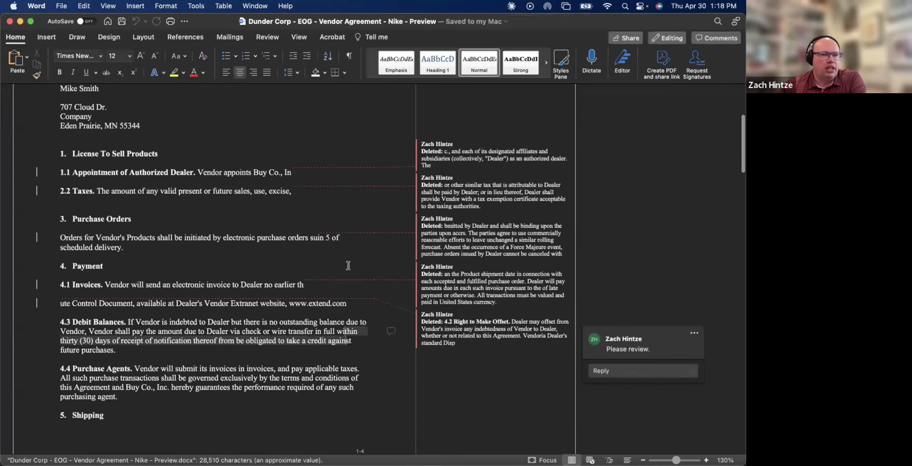
scroll(347, 265, down, 6)
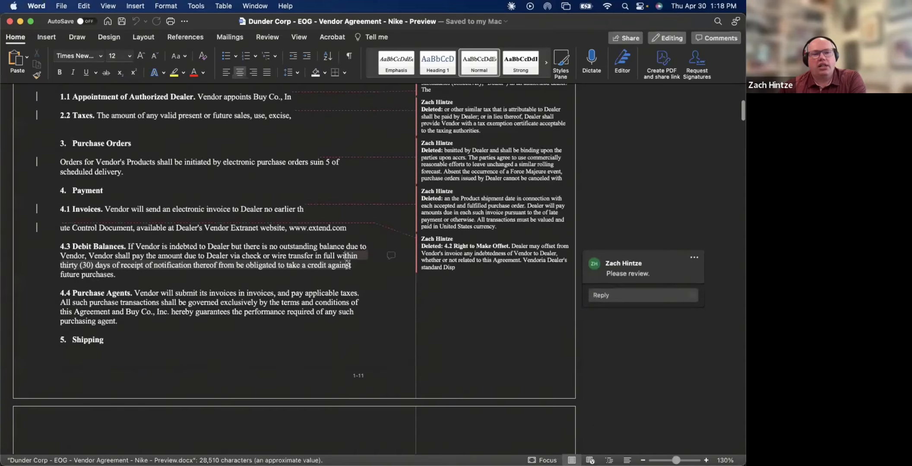
scroll(348, 265, up, 6)
scroll(347, 264, down, 3)
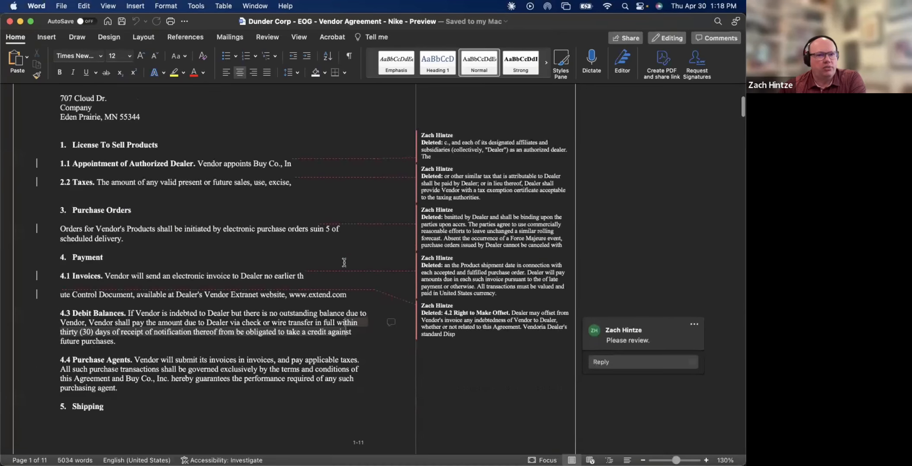
click(10, 21)
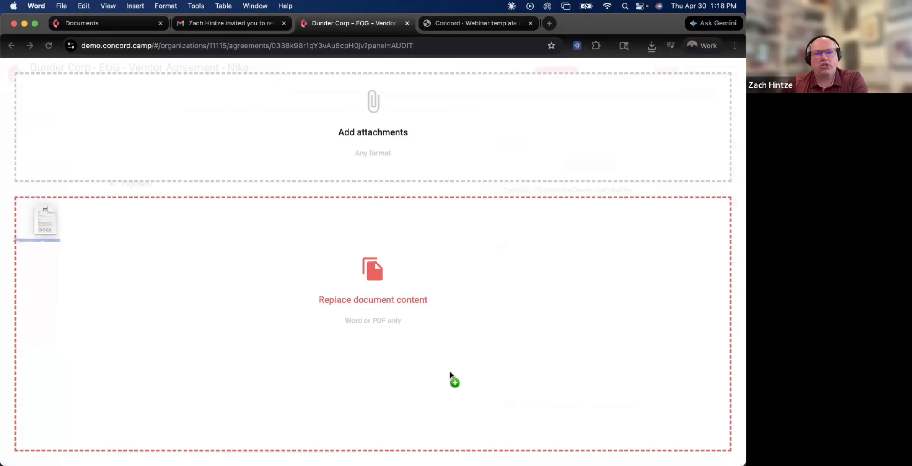
Replace the agreement's content in Concord with the Word file, imported as a live document with public comments and tracked changes
drag(452, 378, 407, 282)
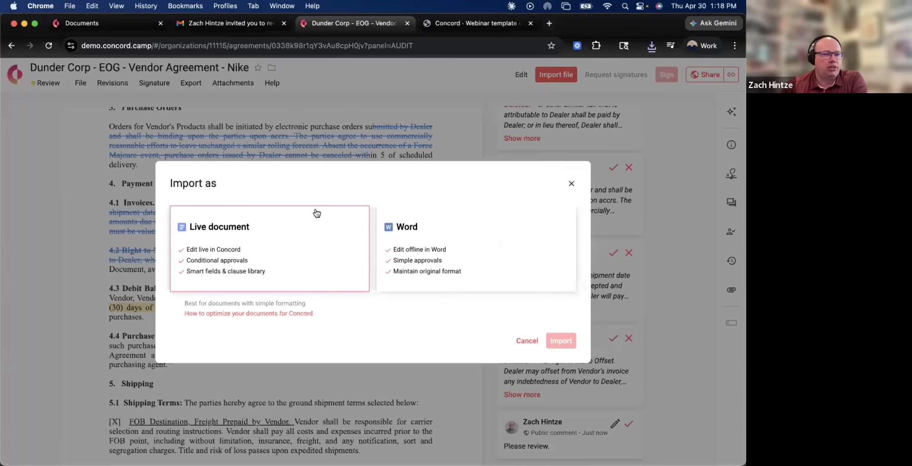
click(256, 266)
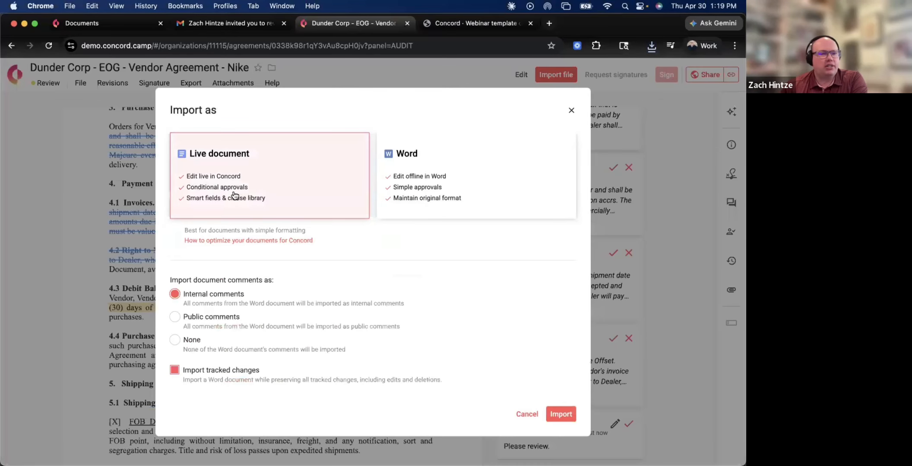
click(180, 325)
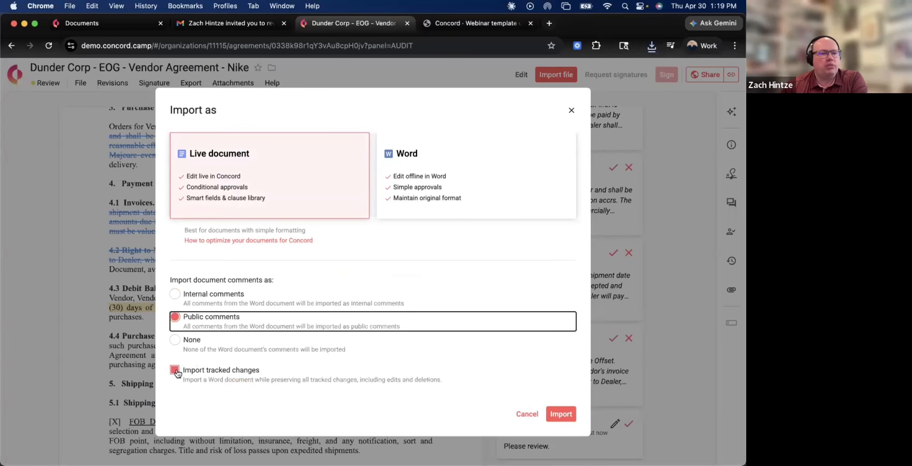
click(566, 416)
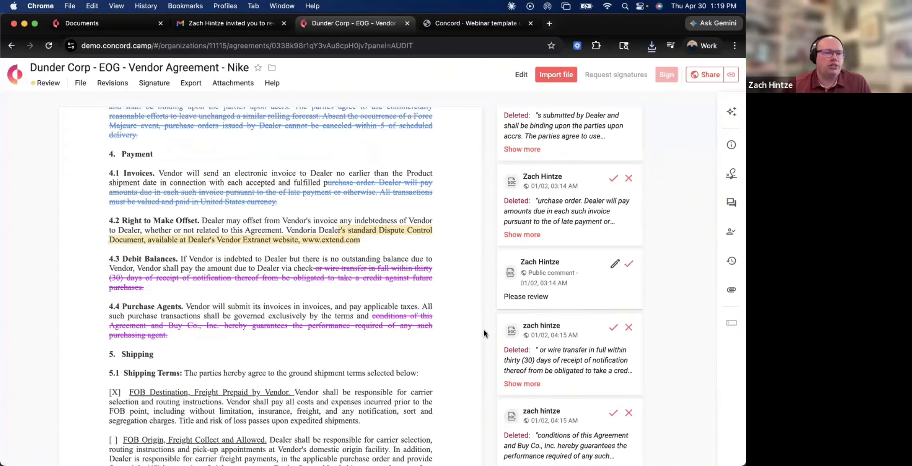
Review the imported redlines and public comment in the Payment section of the new version
scroll(483, 334, up, 7)
scroll(483, 334, down, 5)
scroll(483, 333, down, 5)
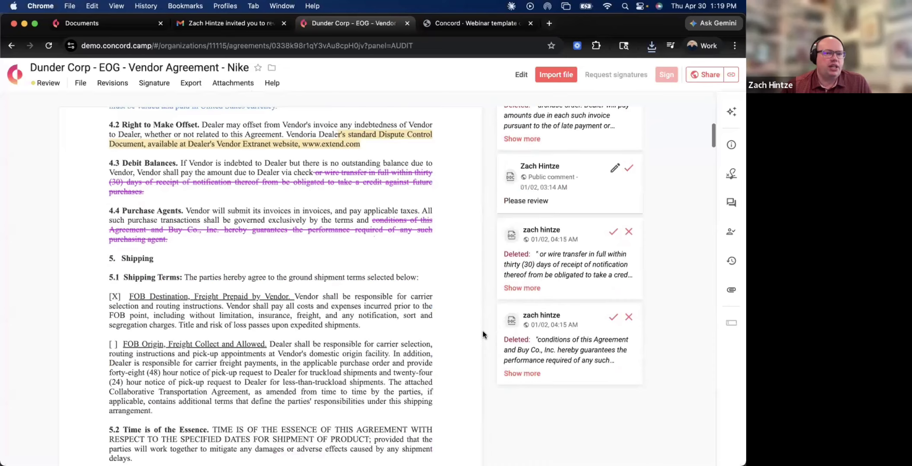
scroll(374, 234, up, 2)
scroll(514, 228, up, 1)
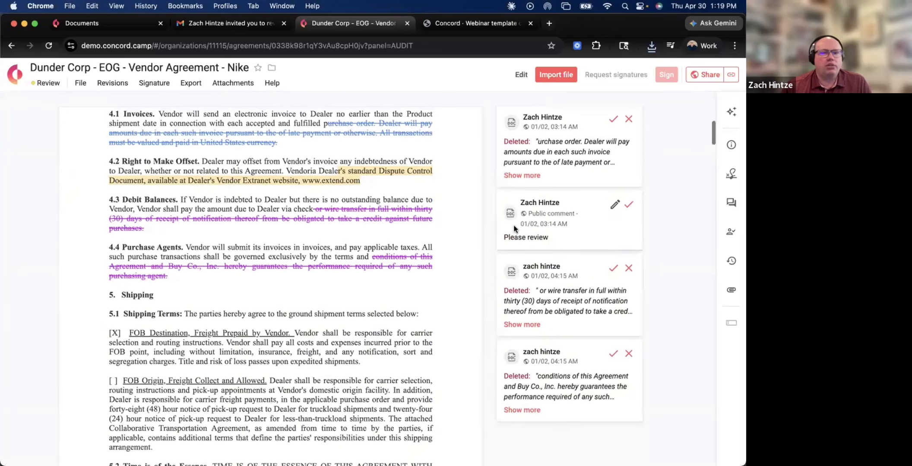
Open the agreement's audit and review its lists of comments and tracked changes across the versions
click(731, 260)
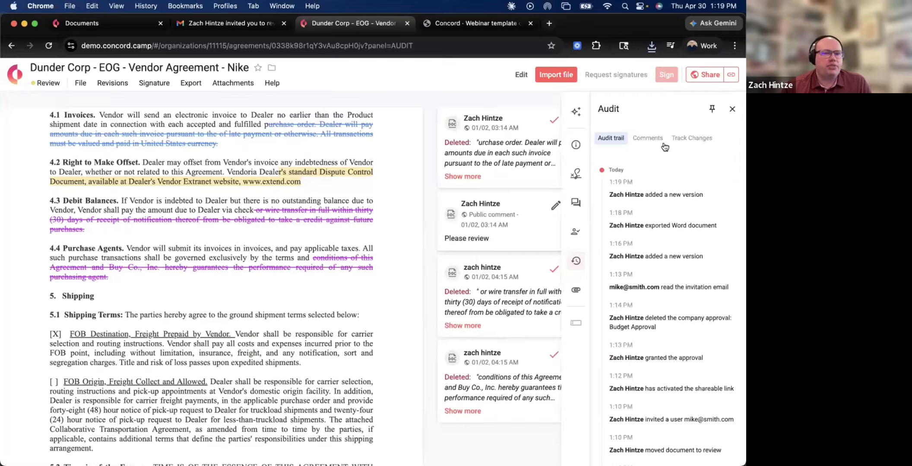
click(650, 138)
scroll(673, 286, down, 5)
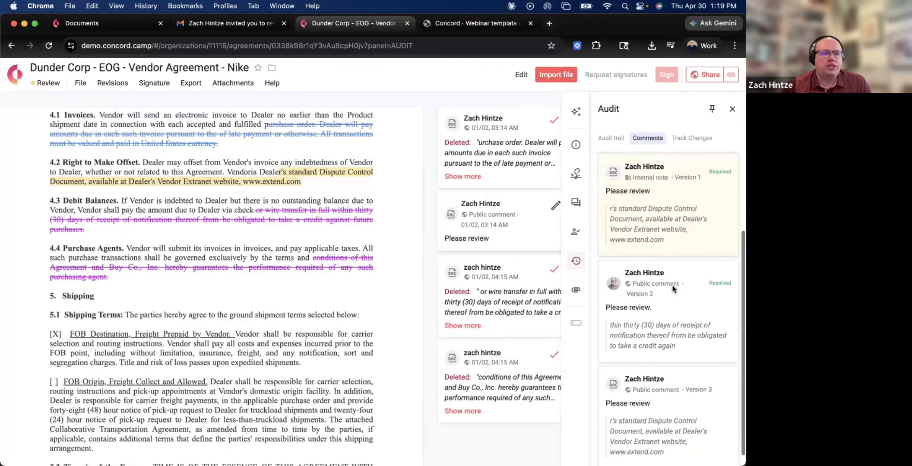
scroll(673, 284, up, 5)
click(693, 138)
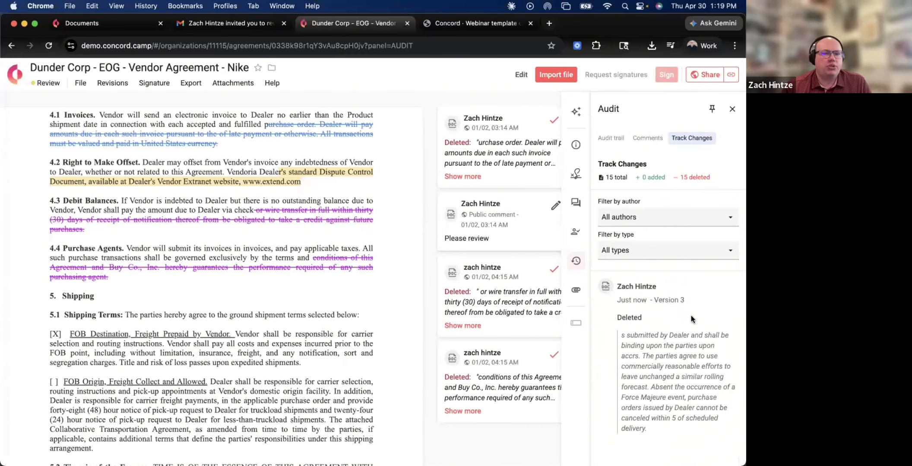
scroll(691, 314, down, 5)
scroll(690, 315, down, 7)
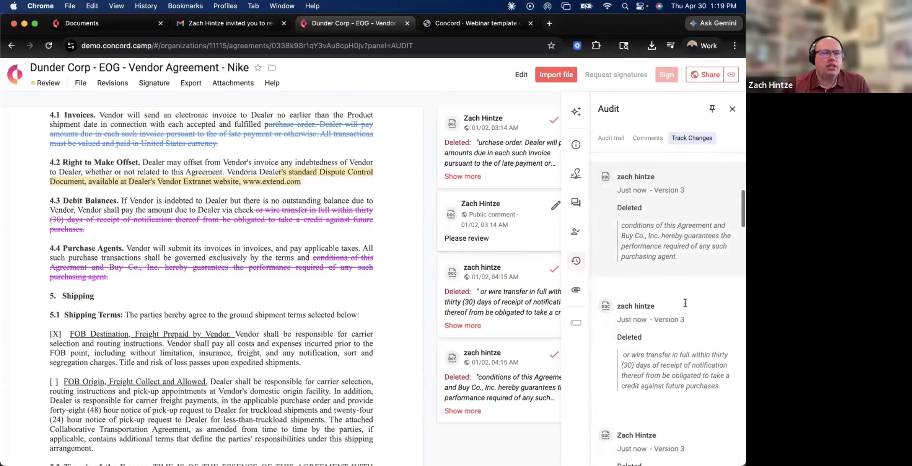
scroll(670, 318, down, 10)
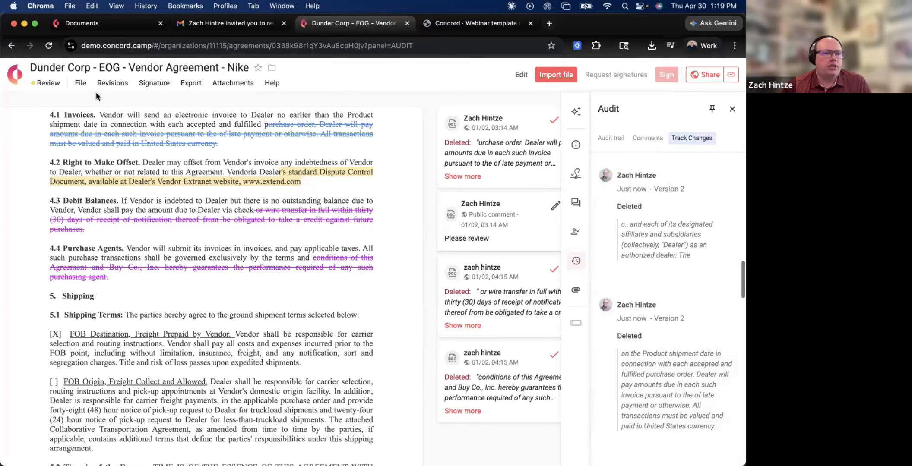
Open the version history, examine Version 2 with its changes against Version 3, and return to the agreement
click(112, 83)
click(139, 133)
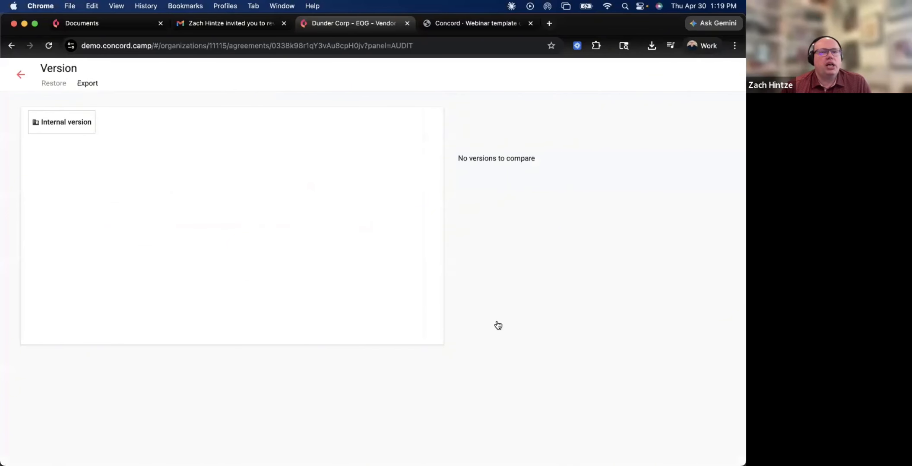
click(508, 267)
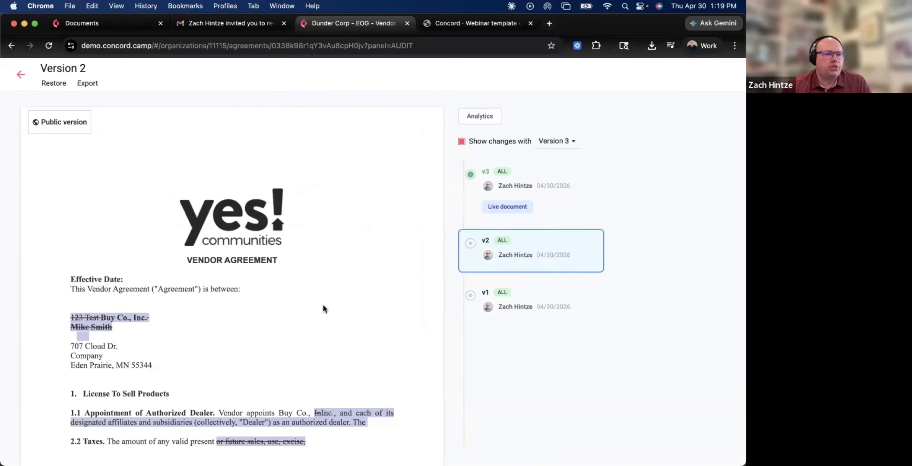
scroll(323, 305, down, 2)
scroll(323, 306, down, 10)
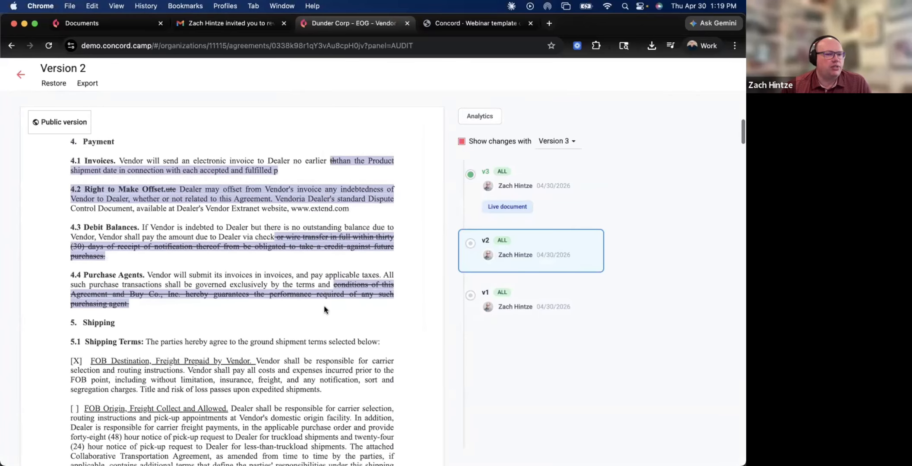
scroll(324, 307, up, 5)
scroll(325, 310, up, 3)
scroll(322, 255, down, 4)
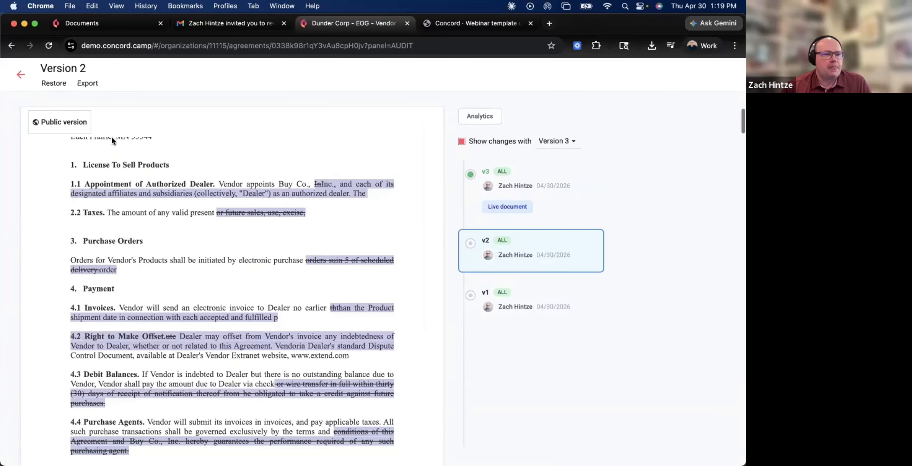
click(21, 75)
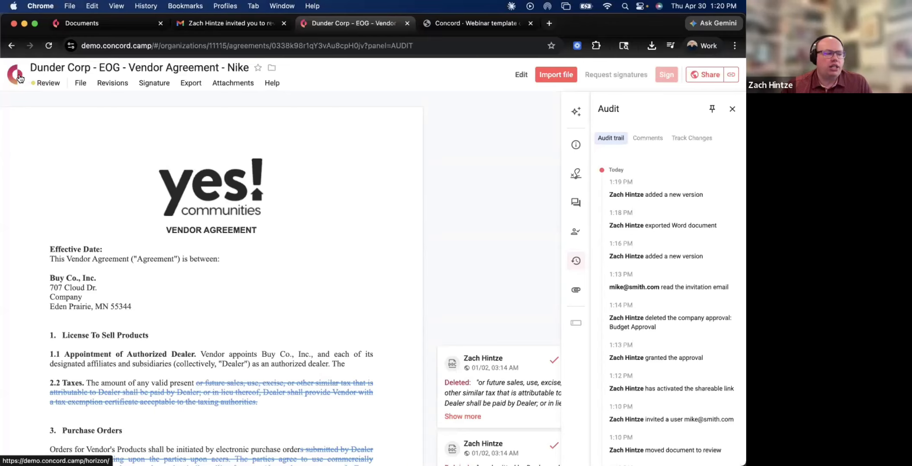
Close the audit and look over the redlined clauses from Taxes to Purchase Agents
scroll(365, 101, down, 1)
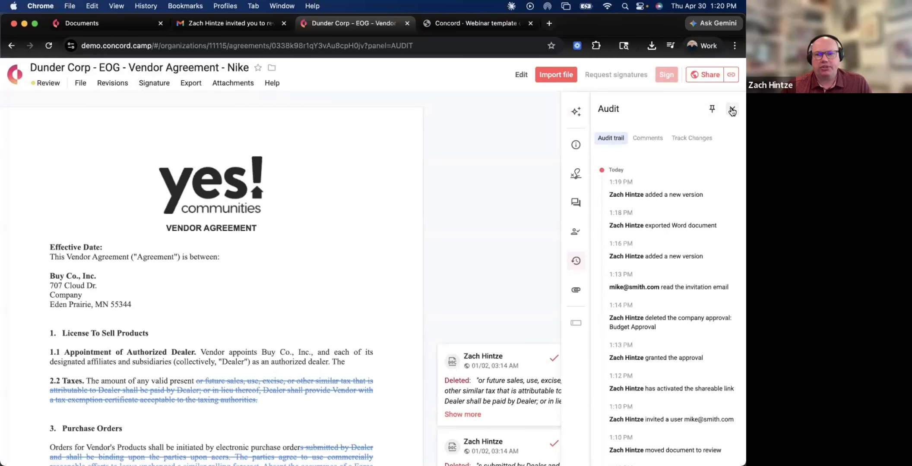
click(731, 110)
scroll(631, 268, down, 10)
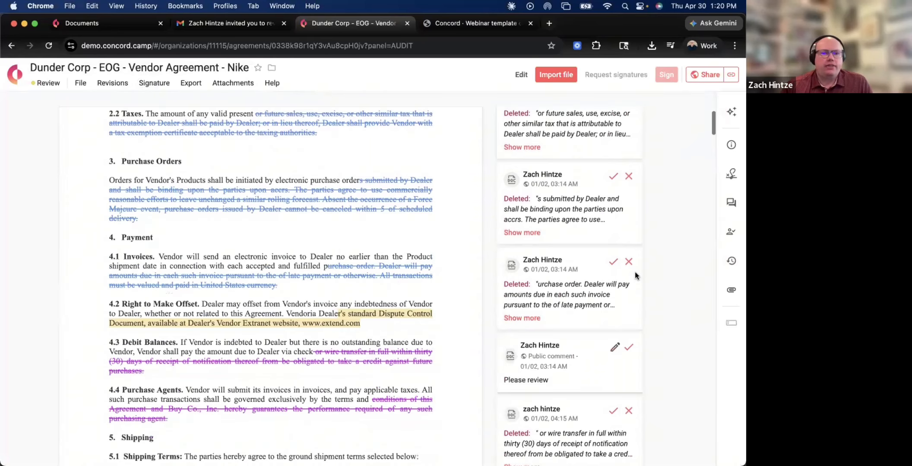
scroll(635, 276, down, 3)
scroll(636, 276, up, 7)
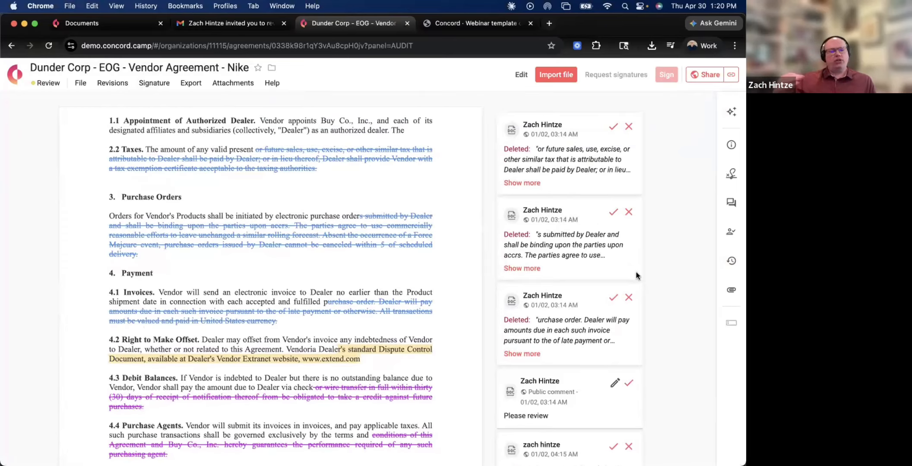
Ask Concord Copilot in a widened view to "Review this for risk and create an executive summary"
click(729, 114)
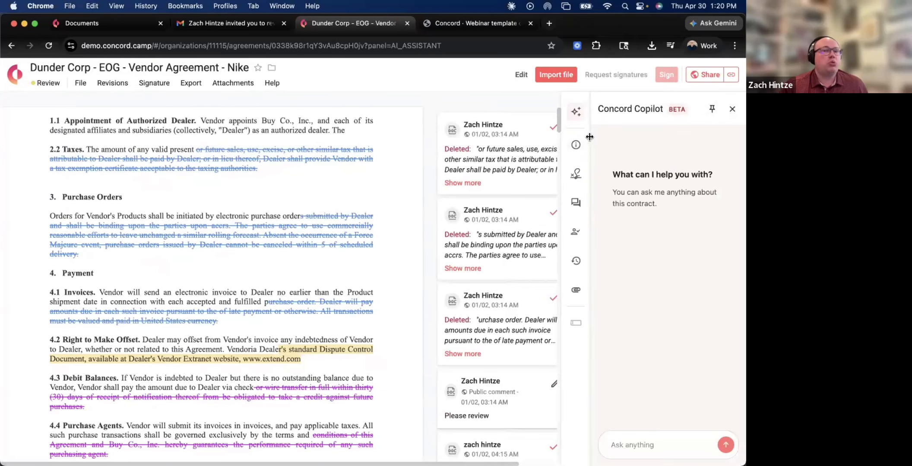
drag(589, 136, 462, 136)
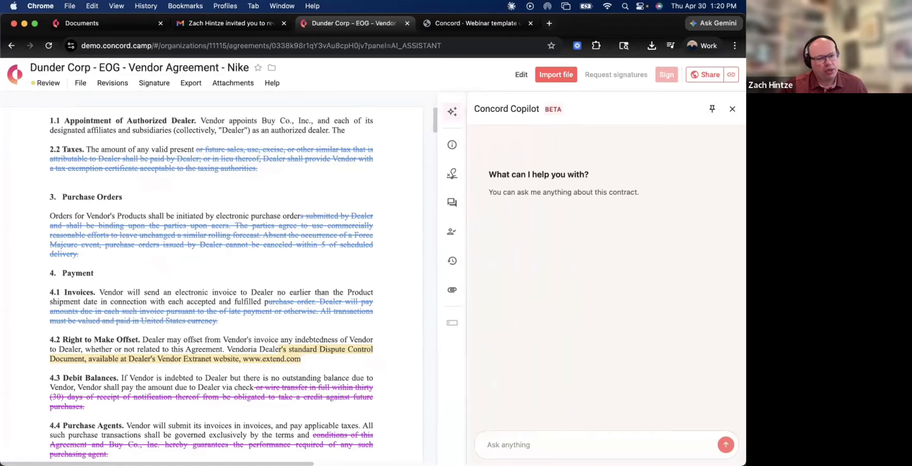
click(512, 449)
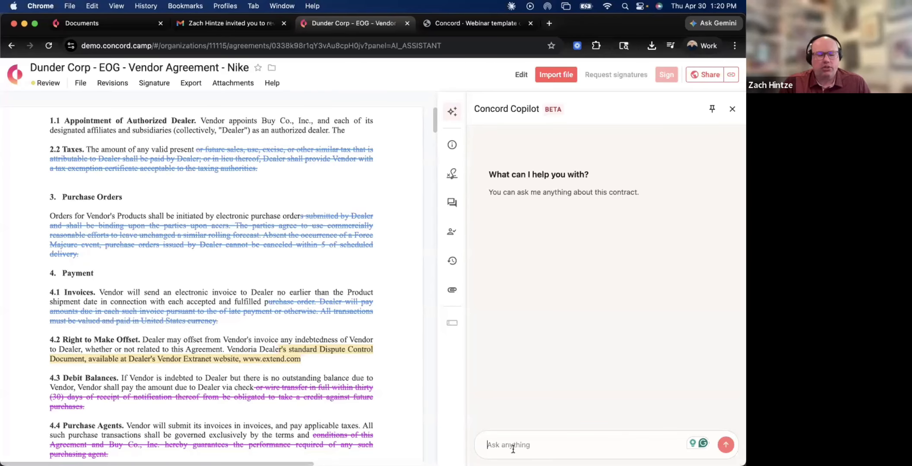
text(Re)
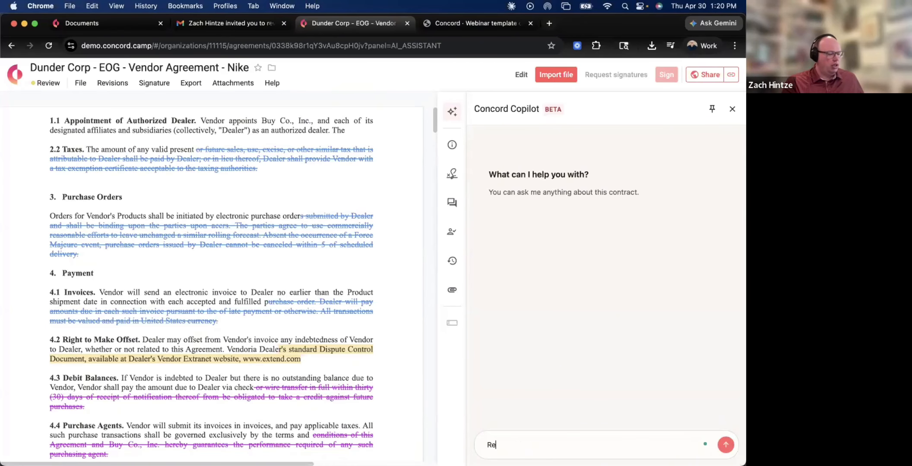
text(view this for risk)
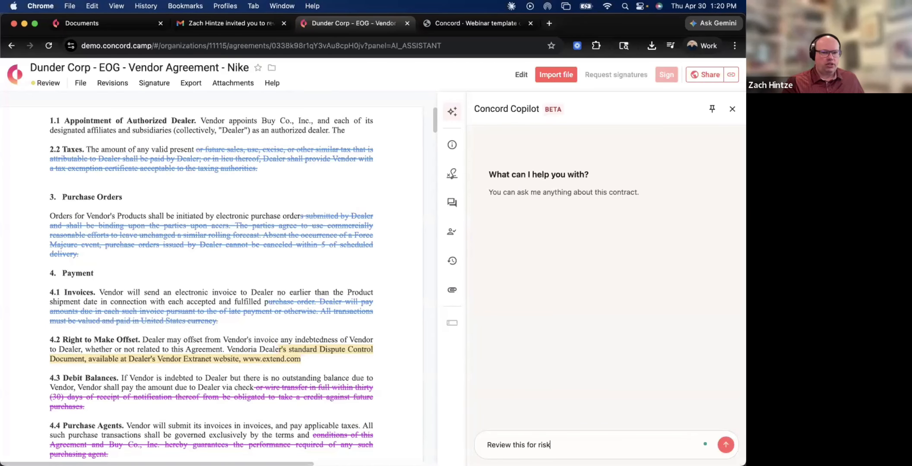
text( and create an )
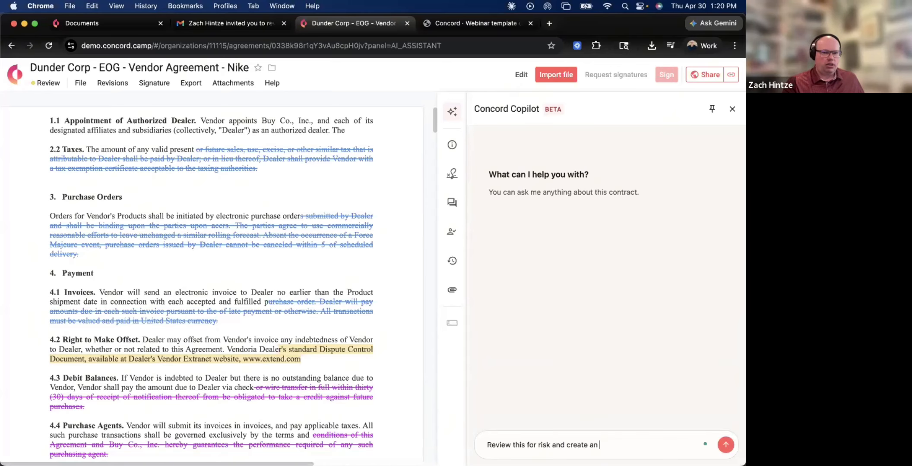
text(executive summary)
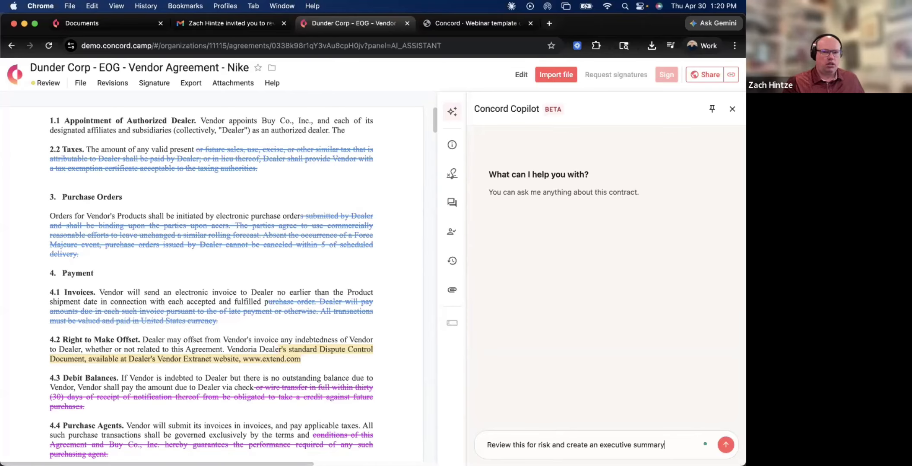
key(Return)
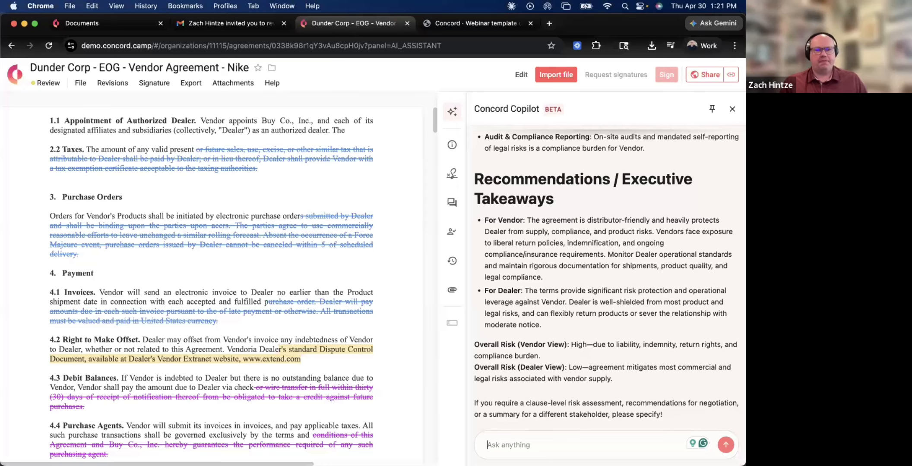
Look over the executive takeaways and overall risk ratings in Copilot's answer, and close the assistant
scroll(652, 353, up, 5)
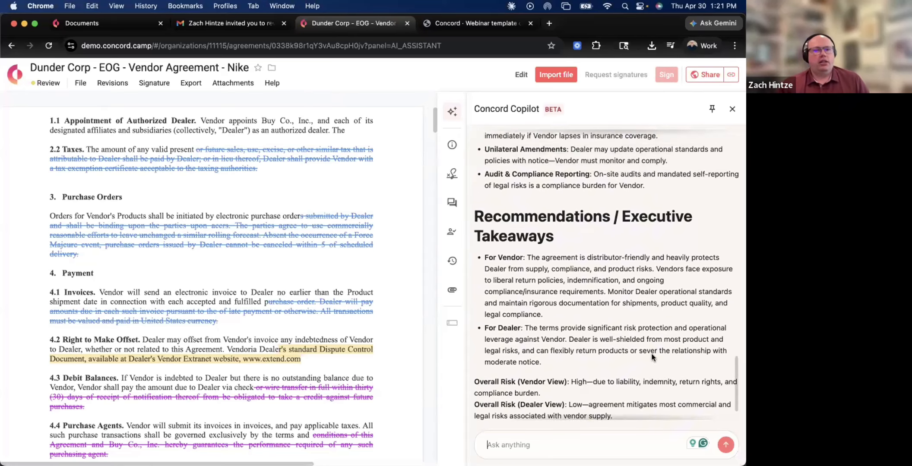
scroll(652, 353, down, 5)
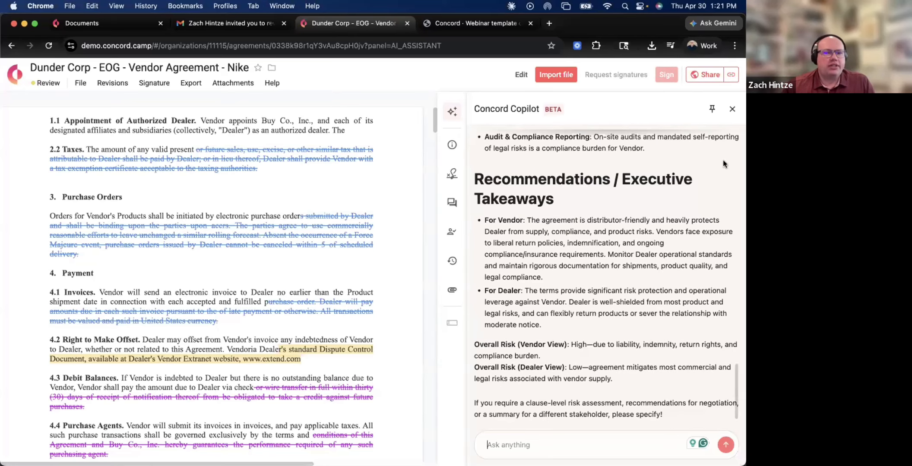
click(731, 112)
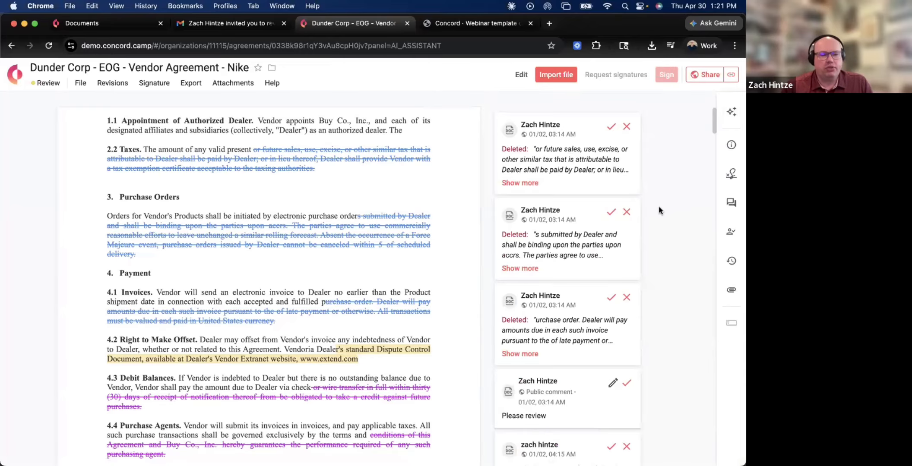
Reject all tracked changes in the agreement and mark the "Please review" public comment as resolved
scroll(349, 235, up, 3)
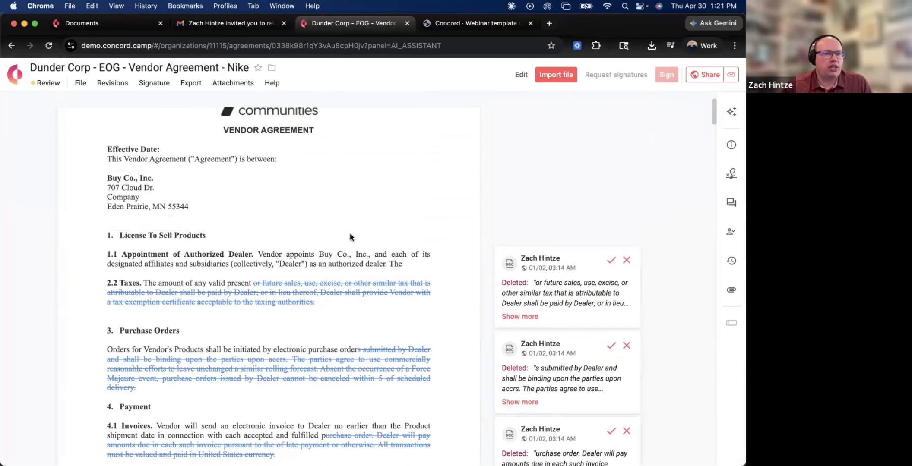
scroll(376, 232, down, 5)
scroll(376, 232, up, 5)
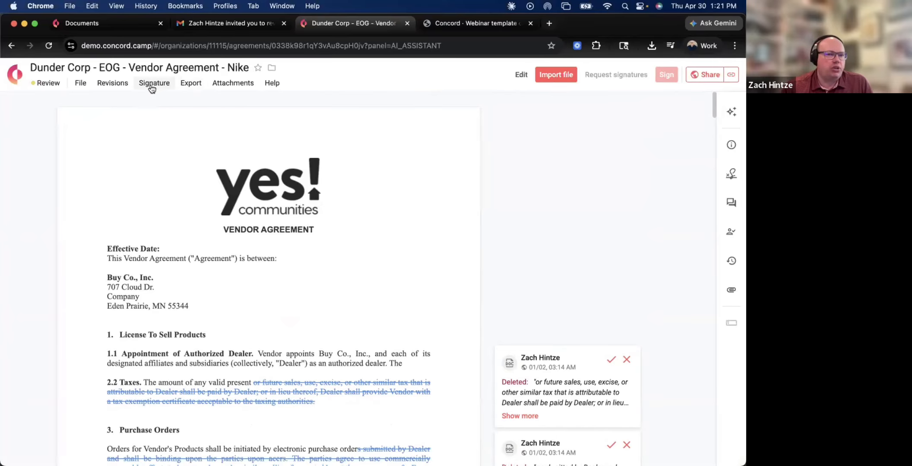
scroll(562, 270, down, 4)
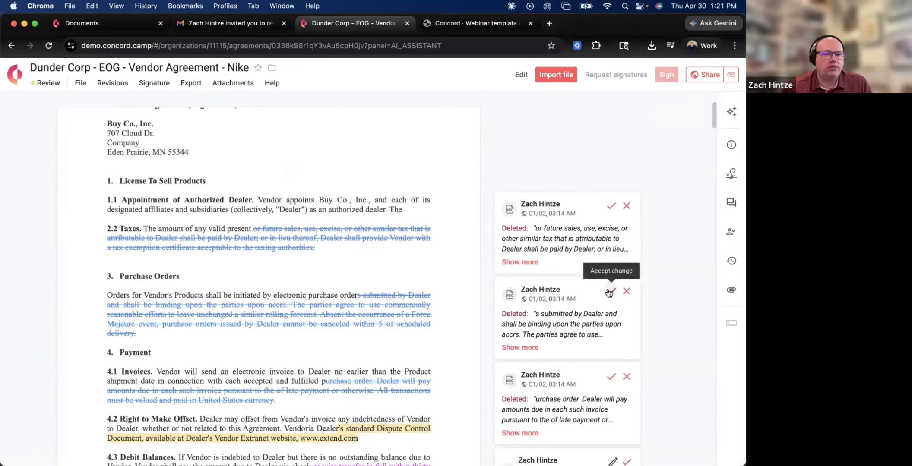
click(115, 83)
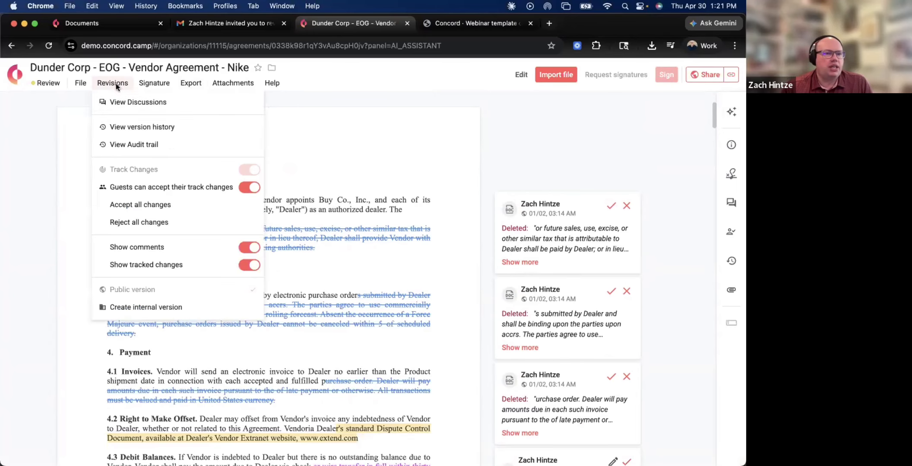
click(153, 222)
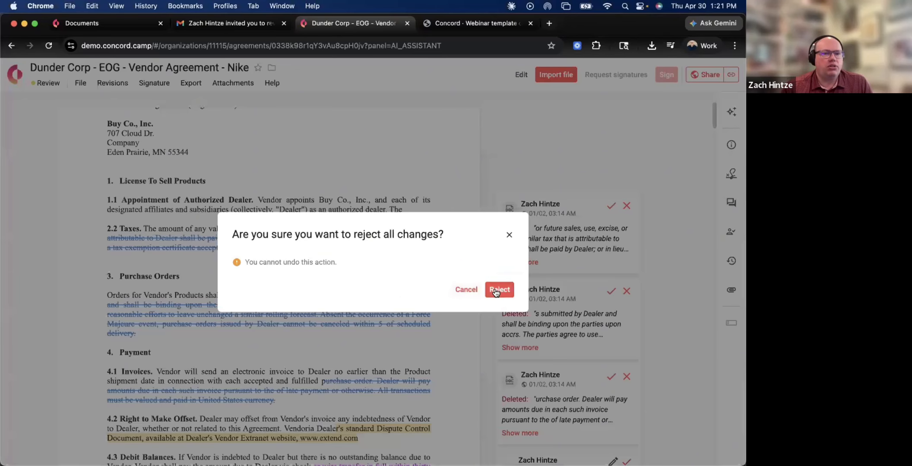
click(498, 291)
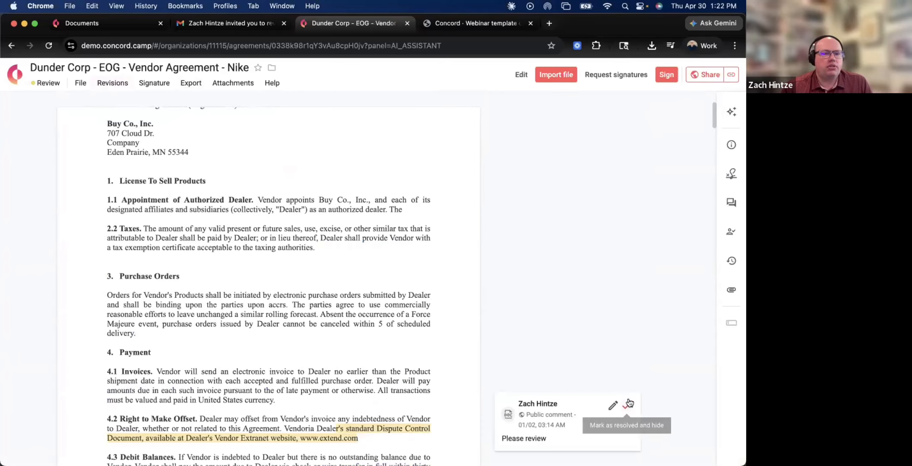
click(629, 403)
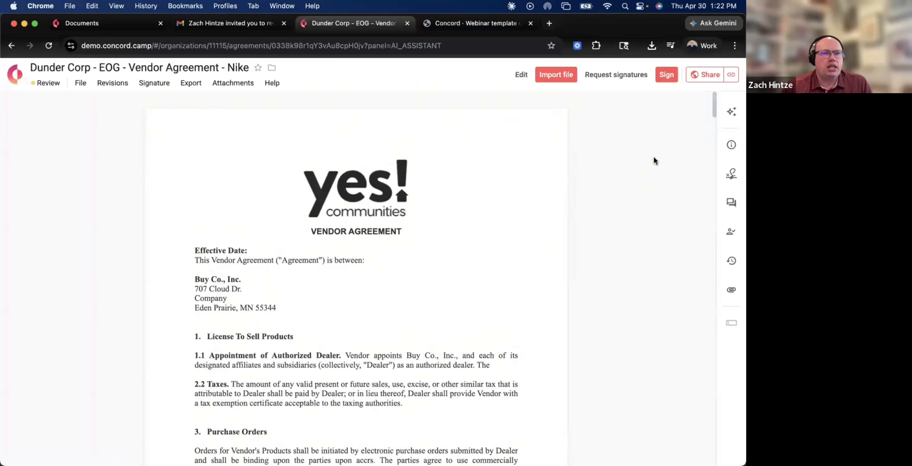
Open the agreement's signers, look through the people available for the Internal user A slot, and close without reassigning it
click(723, 175)
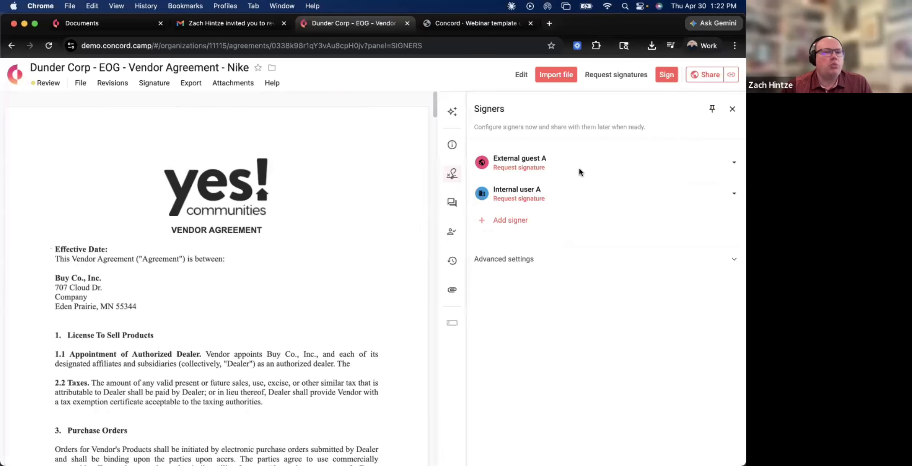
click(736, 198)
click(695, 213)
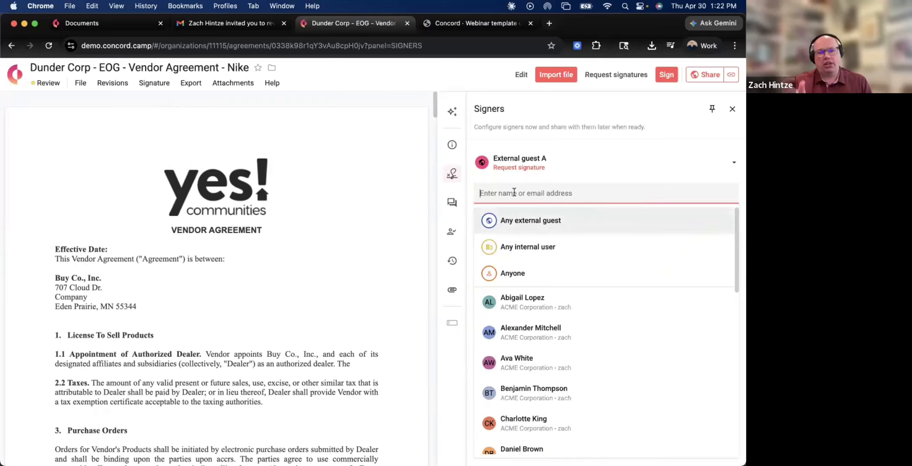
scroll(602, 415, down, 10)
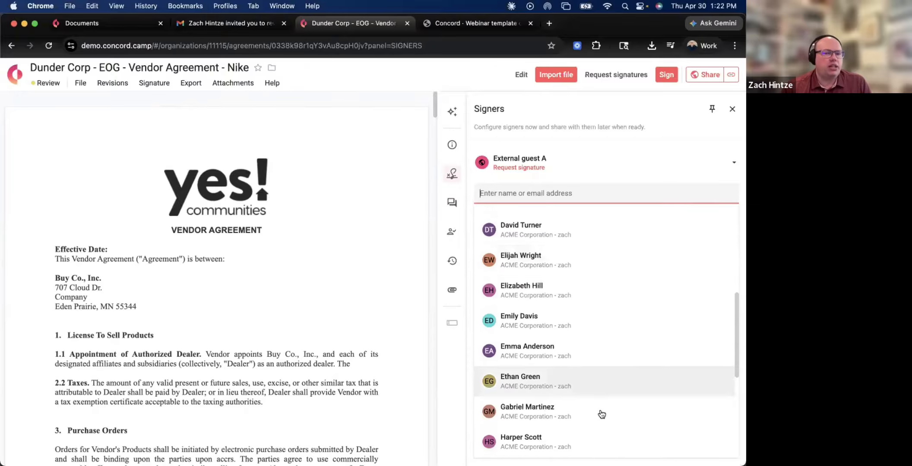
scroll(601, 414, up, 4)
scroll(602, 415, up, 4)
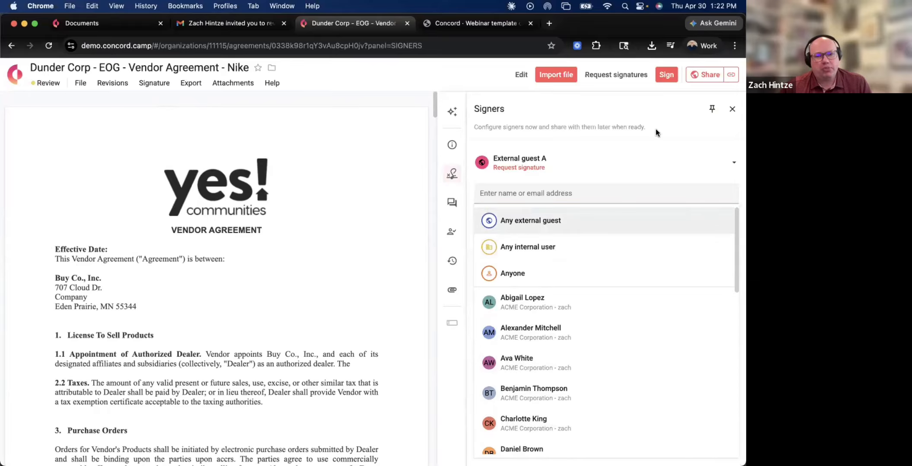
click(669, 125)
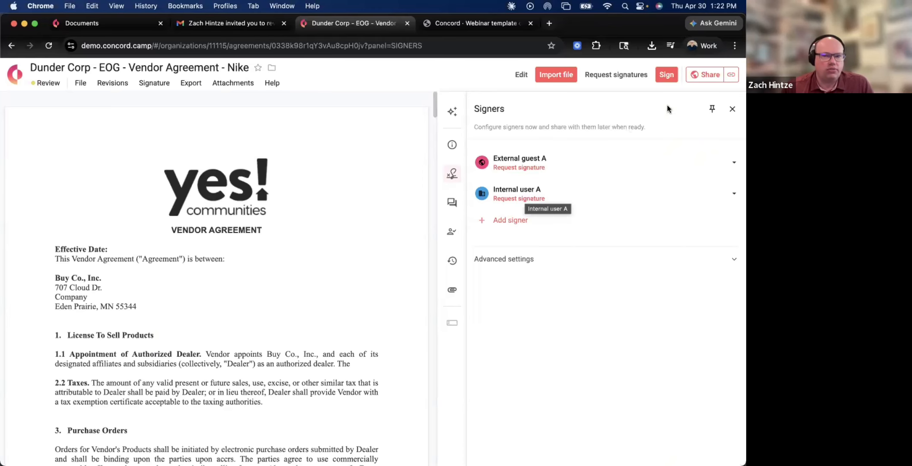
click(732, 109)
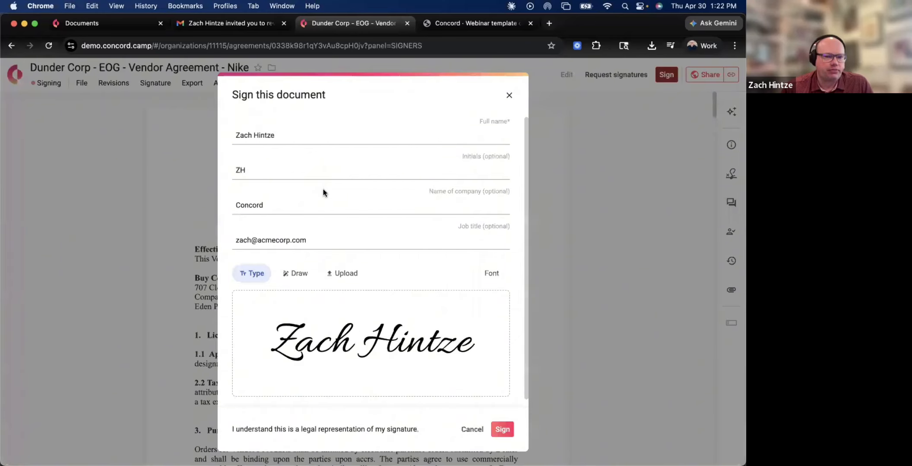
Choose a plainer handwriting font for the typed signature in the document signing form
click(492, 274)
scroll(433, 367, down, 3)
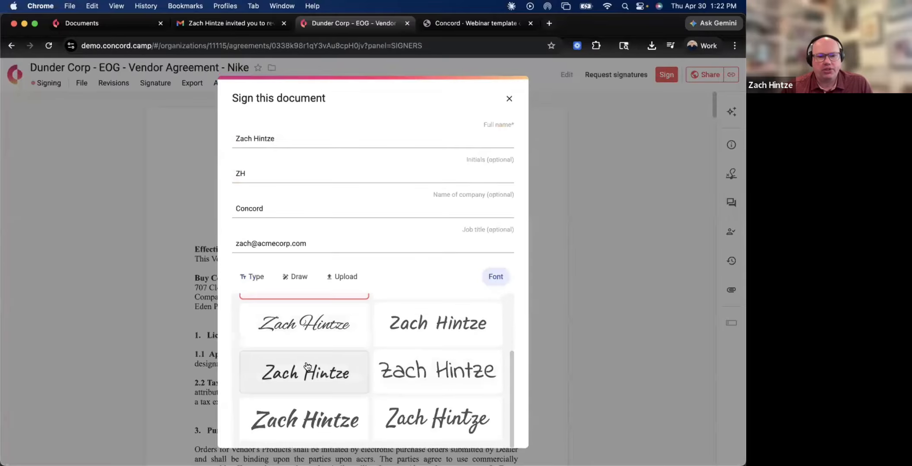
click(306, 364)
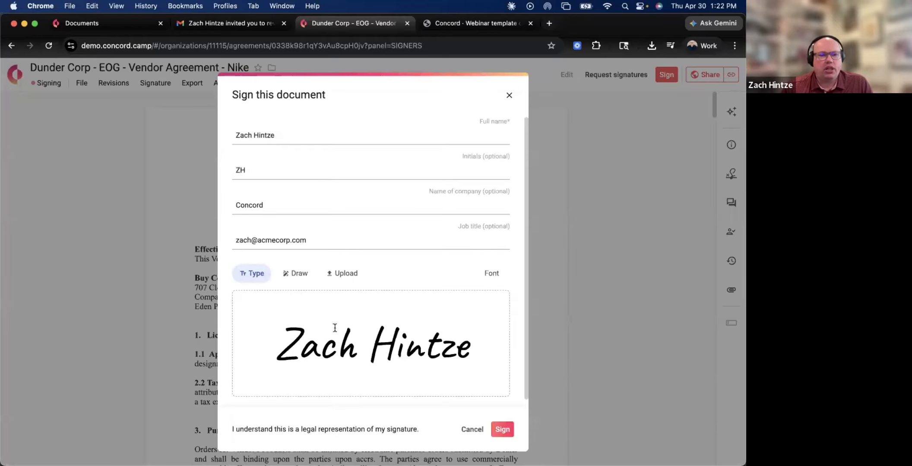
Check the drawn and uploaded signature options, return to the typed signature, and sign the agreement with it
click(303, 277)
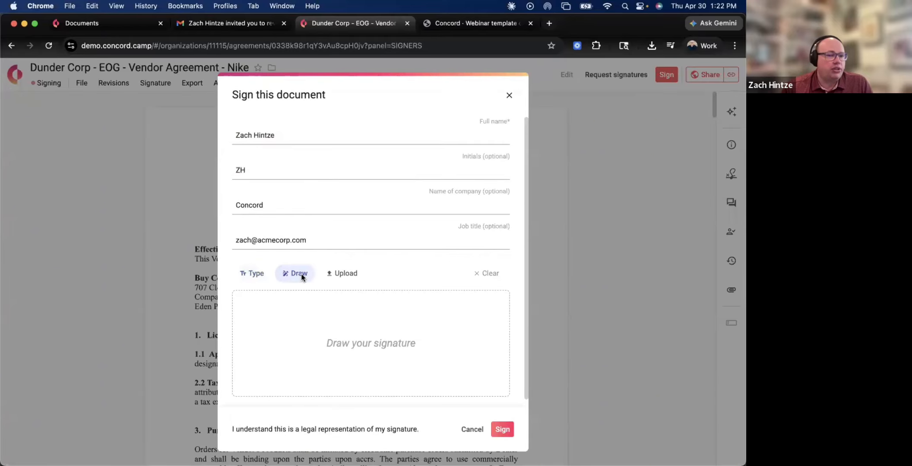
click(335, 274)
click(253, 277)
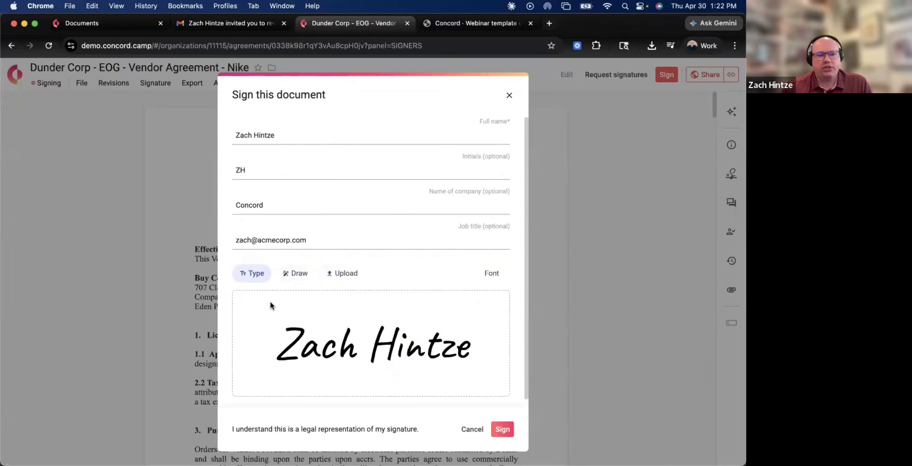
scroll(410, 371, down, 1)
click(503, 432)
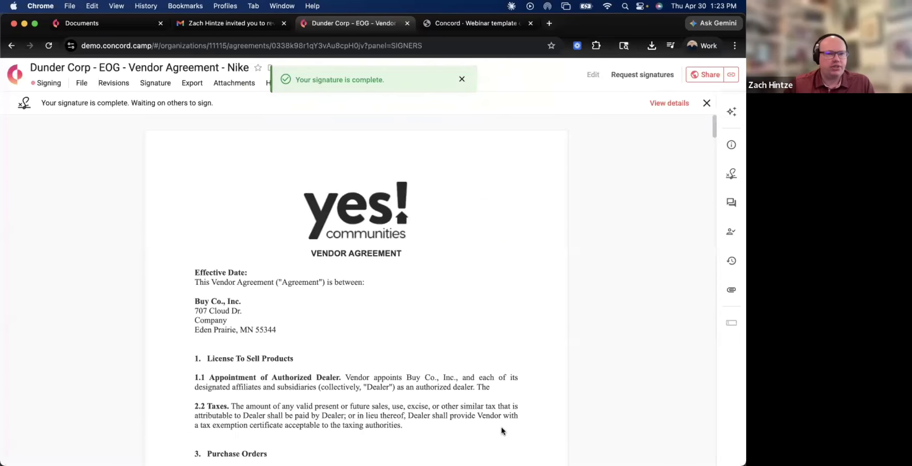
Finalize signing of the Nike vendor agreement and confirm it
click(145, 85)
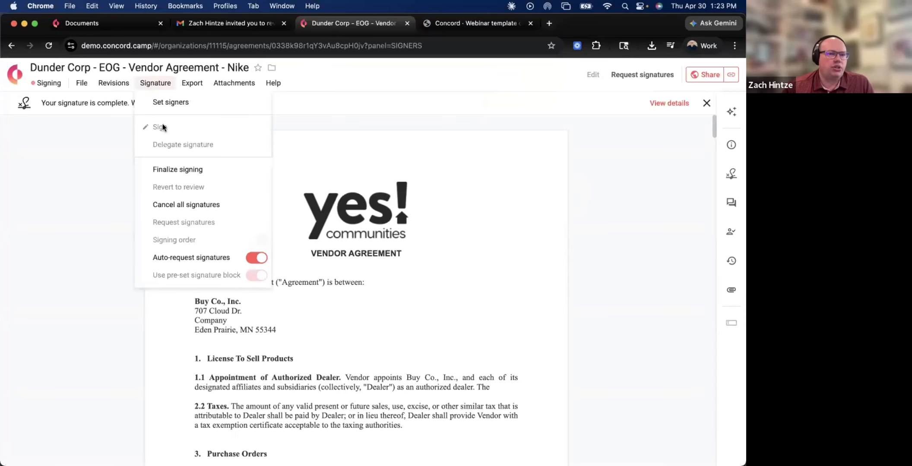
click(181, 170)
click(484, 319)
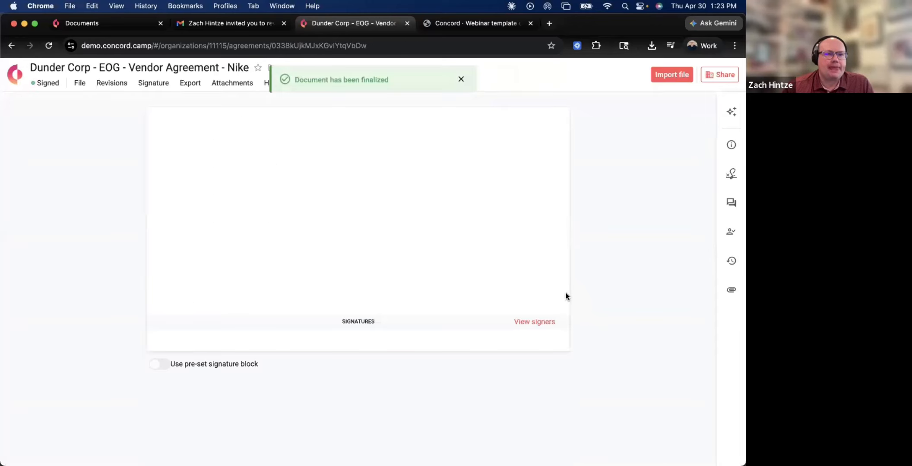
Switch to Gmail, check the signature request e-mail under the Demo Server label, and return to the agreement in Concord
click(233, 23)
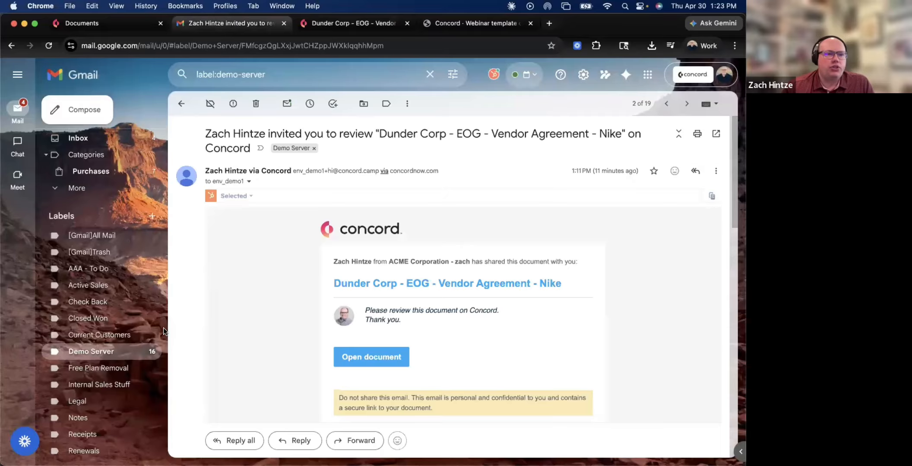
click(133, 356)
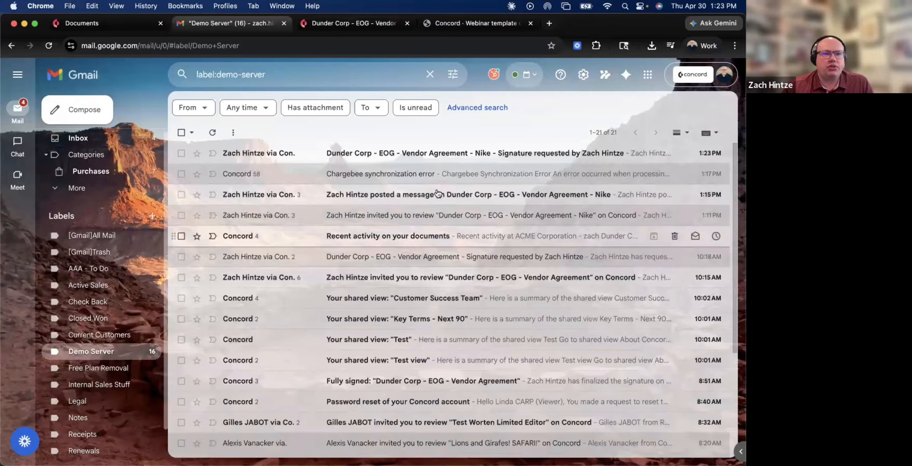
click(465, 155)
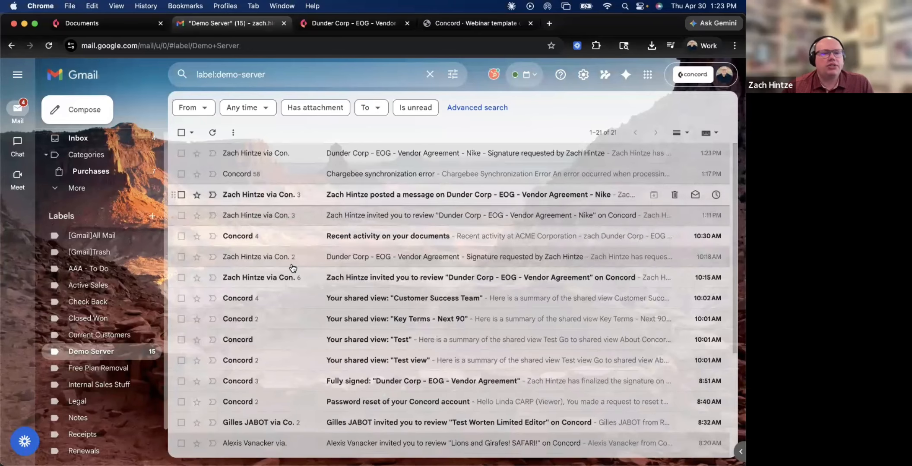
click(362, 25)
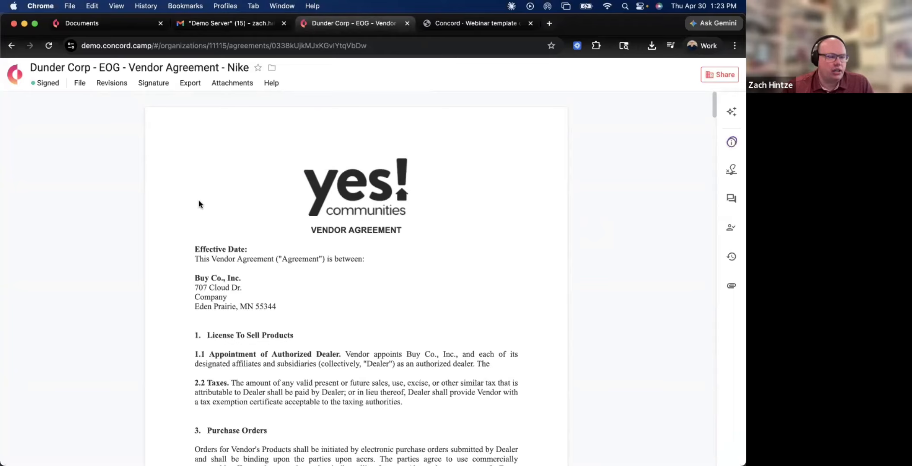
Show the Nike vendor agreement's document summary in a wider pane and review the AI-extracted essentials, lifecycle and properties
click(731, 143)
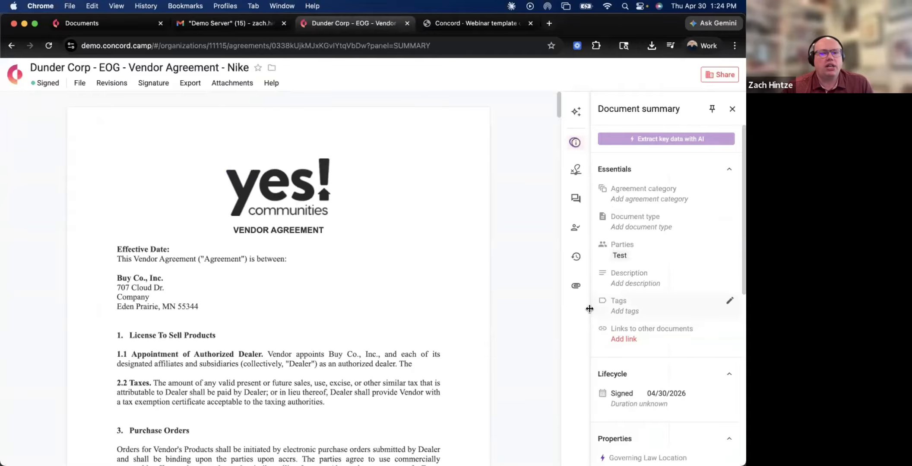
drag(589, 309, 477, 310)
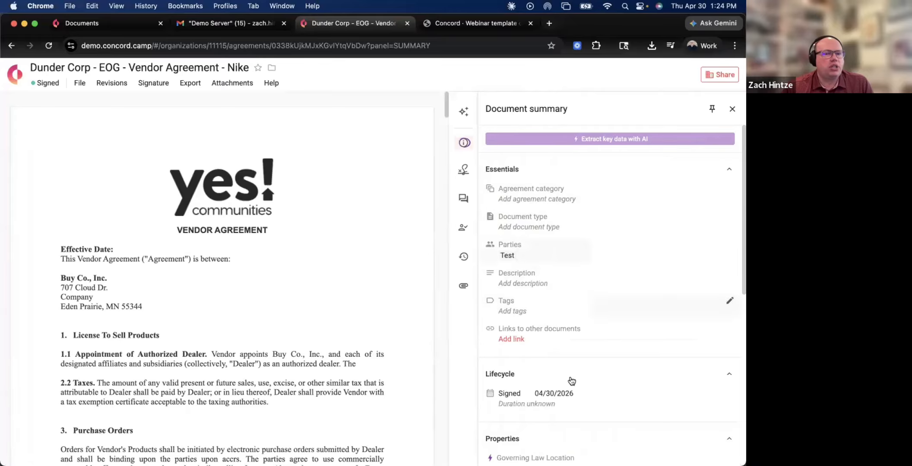
scroll(572, 381, down, 5)
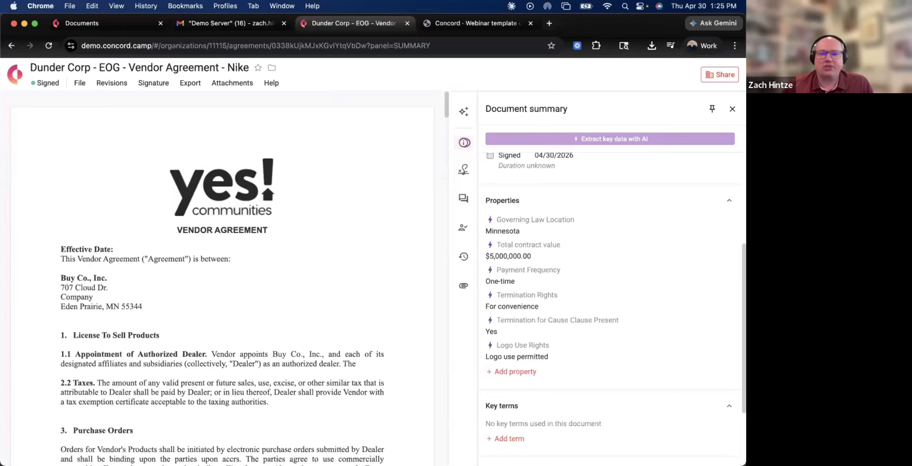
scroll(640, 335, up, 2)
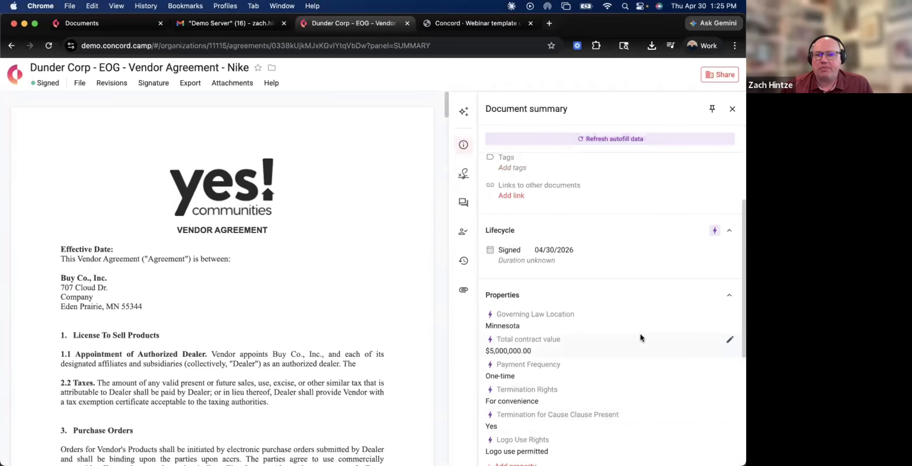
scroll(639, 337, up, 1)
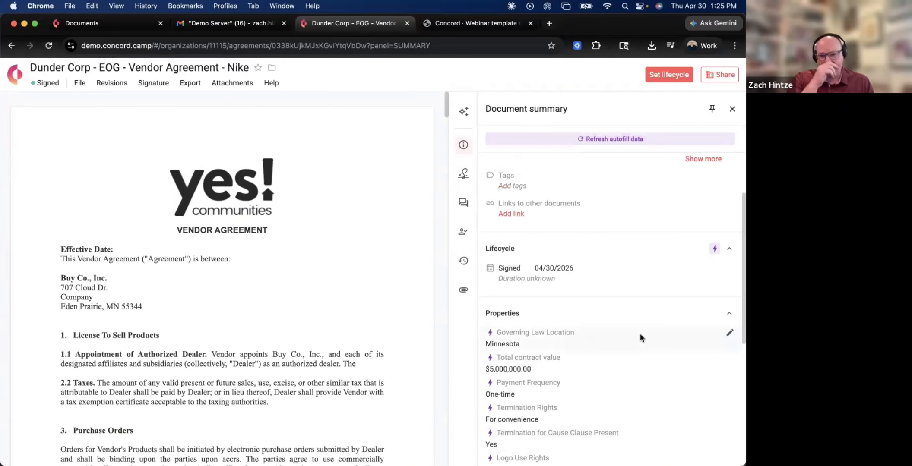
scroll(640, 336, up, 5)
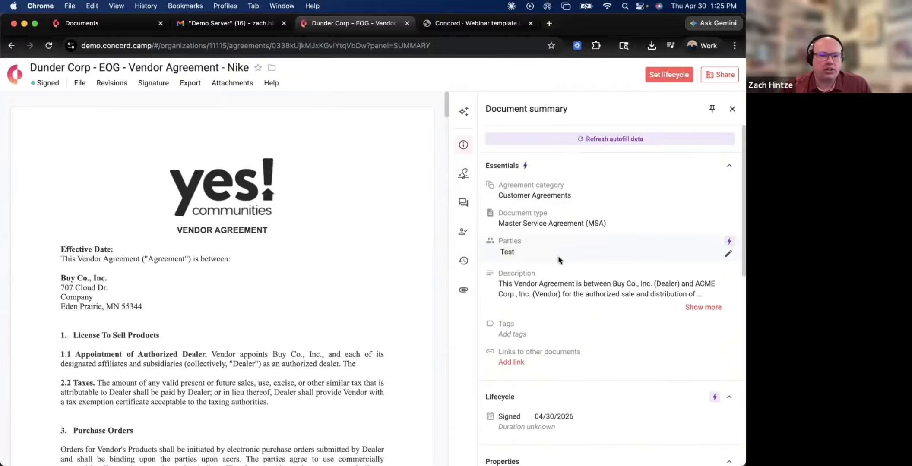
Set the agreement's lifecycle duration to permanent and save it
scroll(605, 259, down, 1)
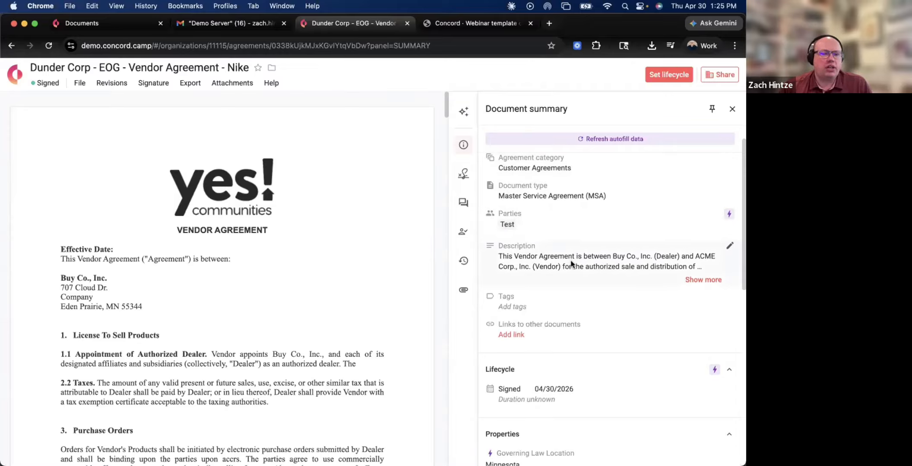
scroll(571, 263, down, 3)
click(552, 309)
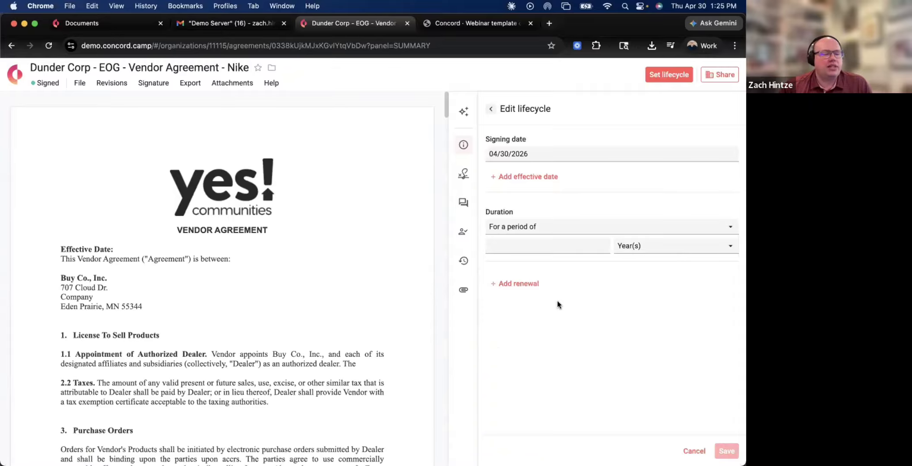
click(545, 232)
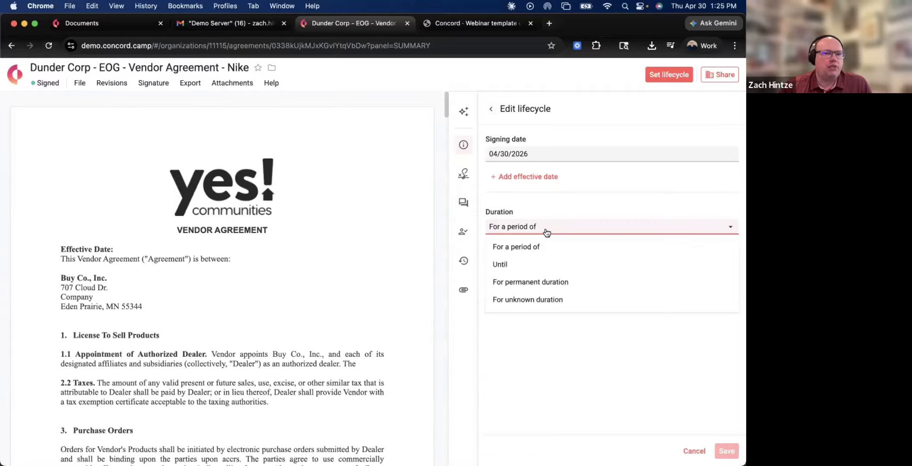
click(545, 287)
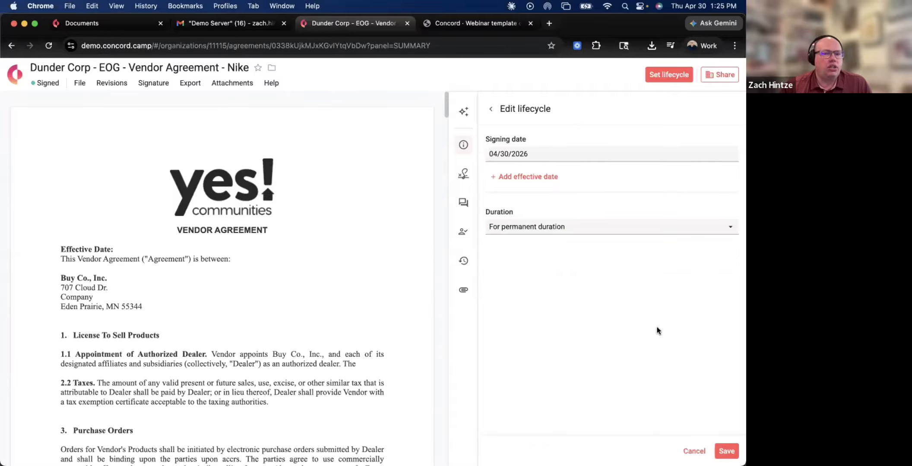
click(735, 452)
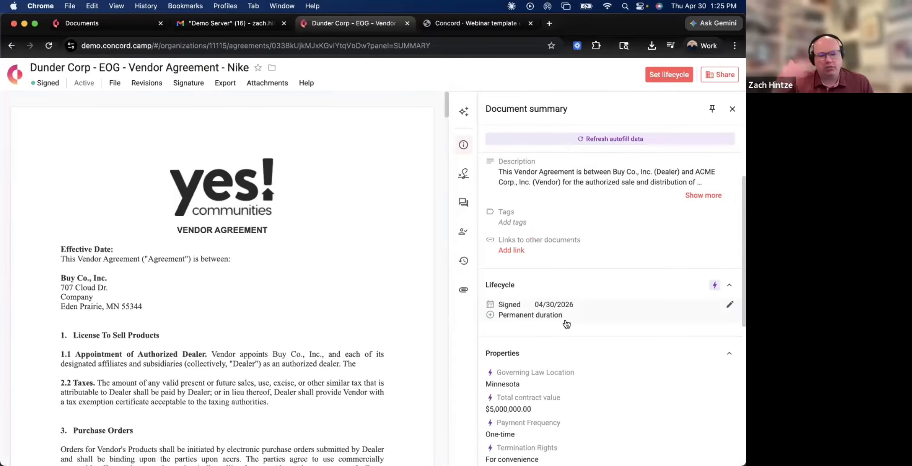
Return to the list of all documents, filter it by "salesforce", and open the active Key Account Management agreement
scroll(566, 324, down, 5)
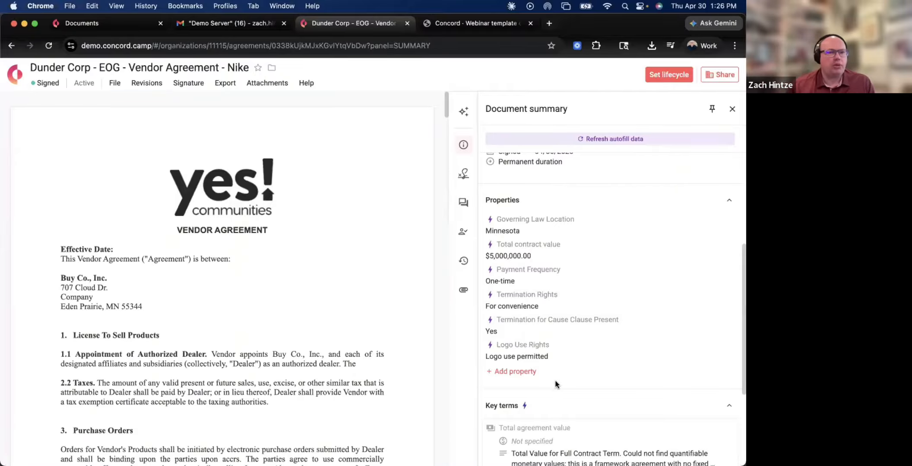
click(15, 73)
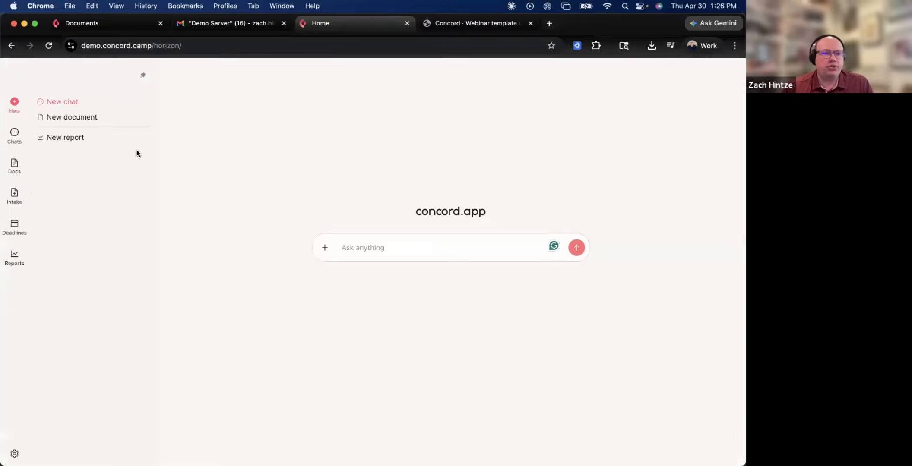
mouse_move(18, 190)
click(15, 166)
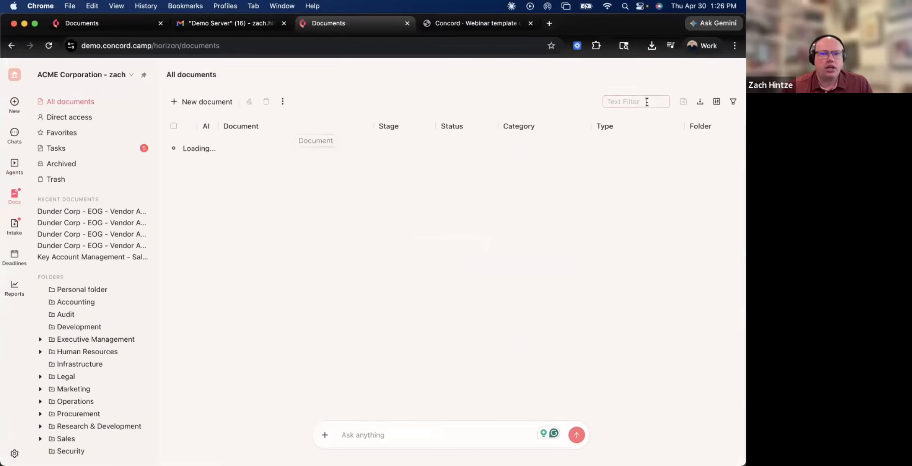
click(646, 101)
text(sa)
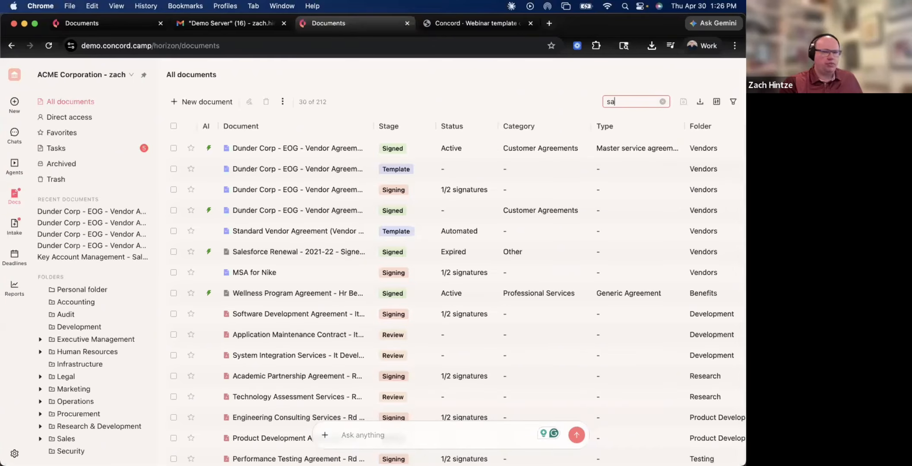
text(lesforde)
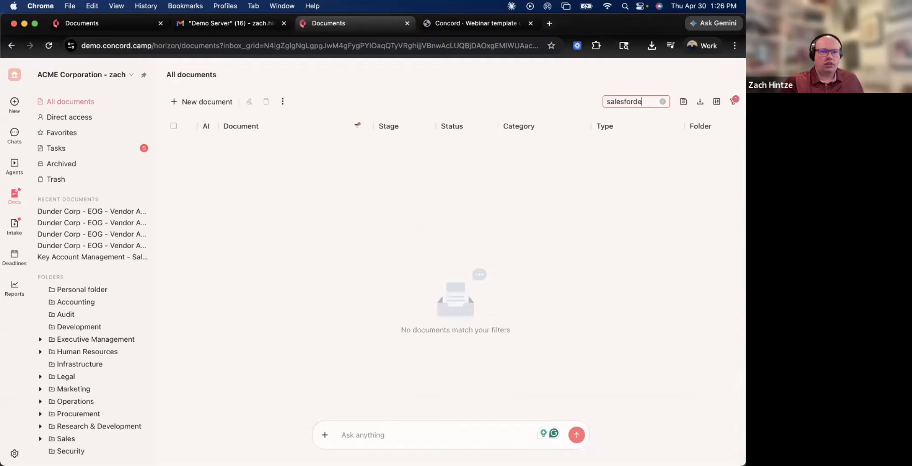
key(BackSpace)
key(BackSpace)
text(ce)
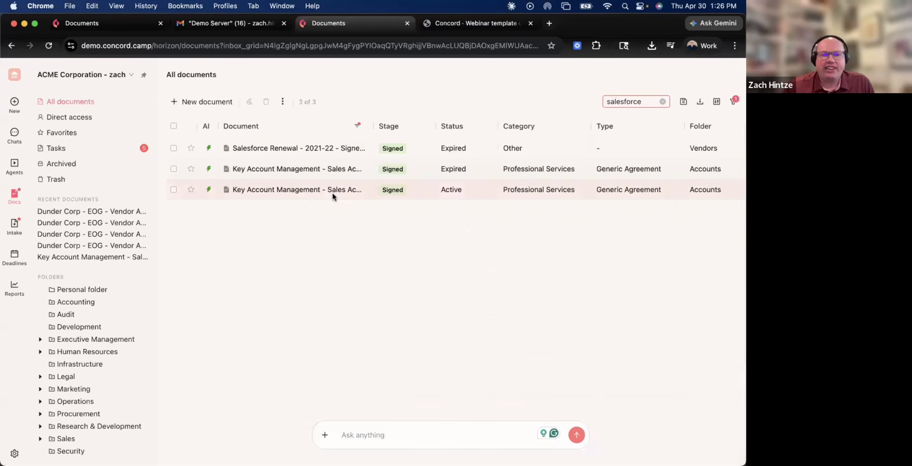
click(333, 194)
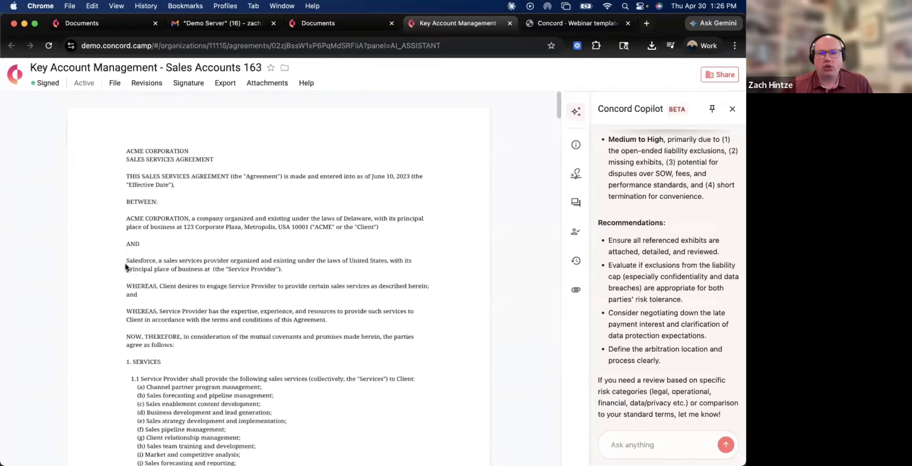
Show the Salesforce agreement's document summary in a wider pane and check its essentials, lifecycle and properties
click(576, 145)
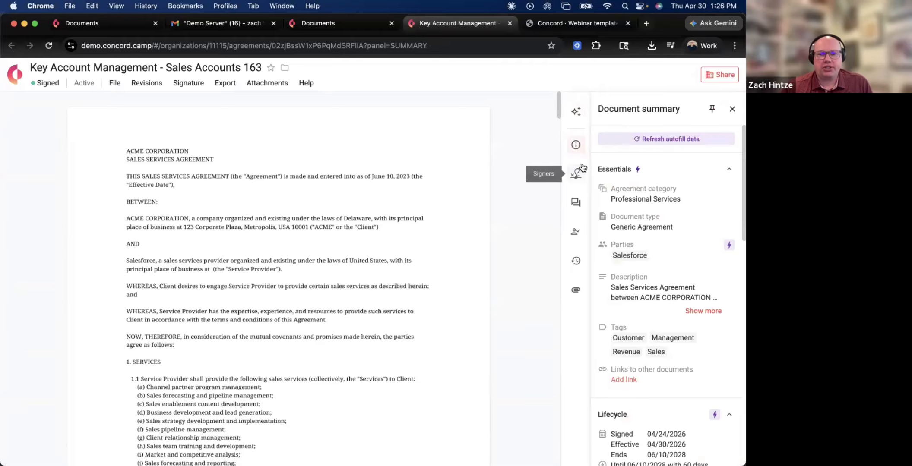
drag(590, 163, 451, 160)
scroll(551, 247, down, 6)
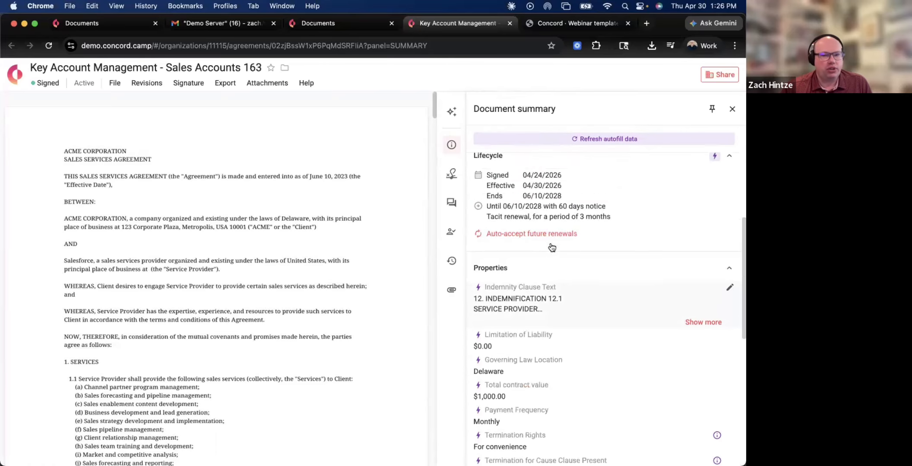
scroll(552, 247, up, 5)
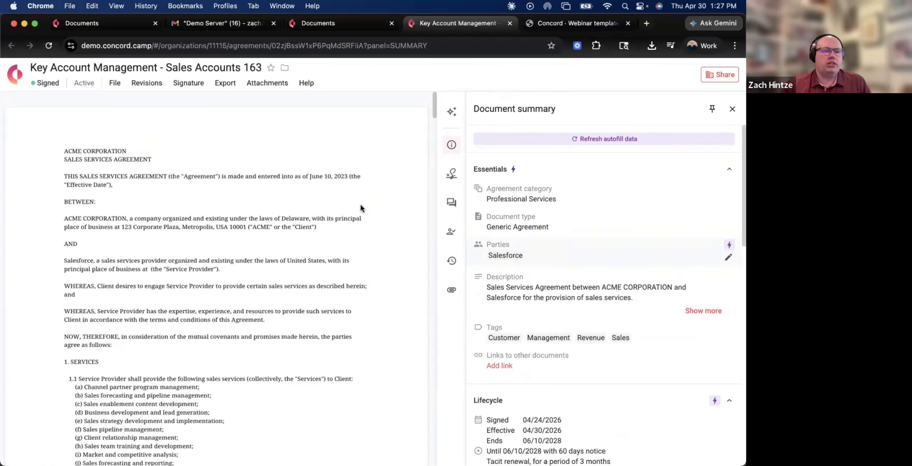
View the OCR version of the Salesforce agreement, return to the document, and check the available revision options
click(147, 82)
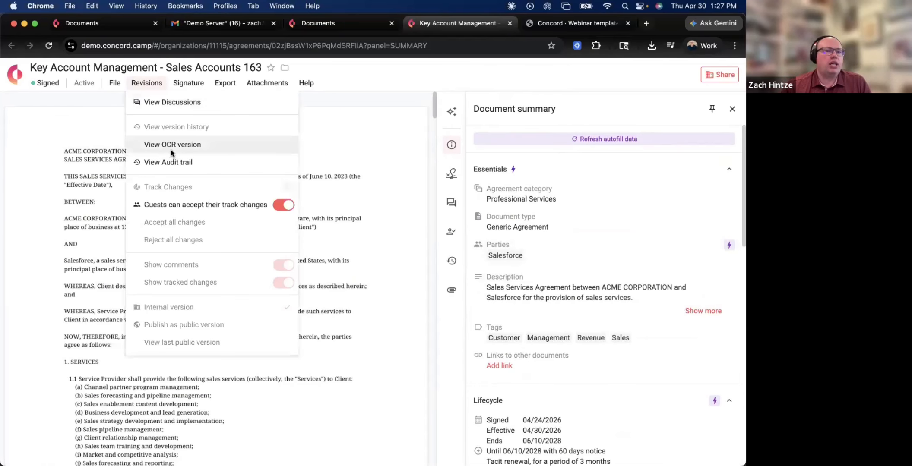
click(171, 148)
scroll(120, 242, down, 5)
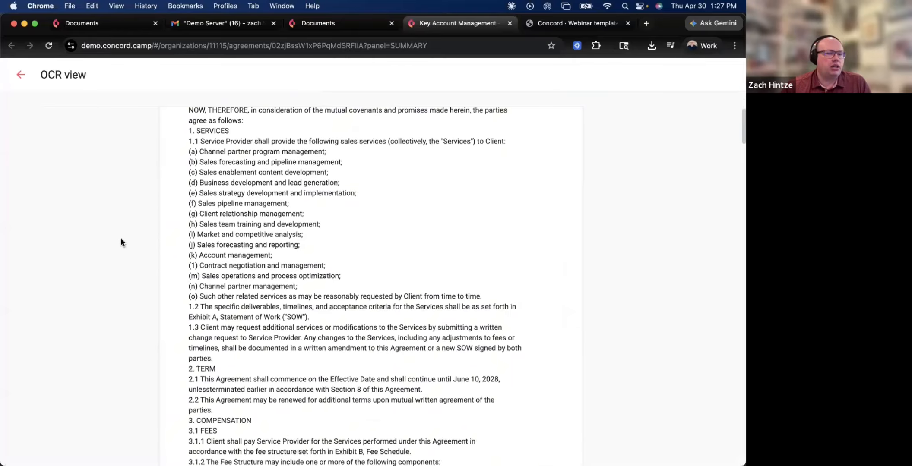
scroll(121, 243, up, 5)
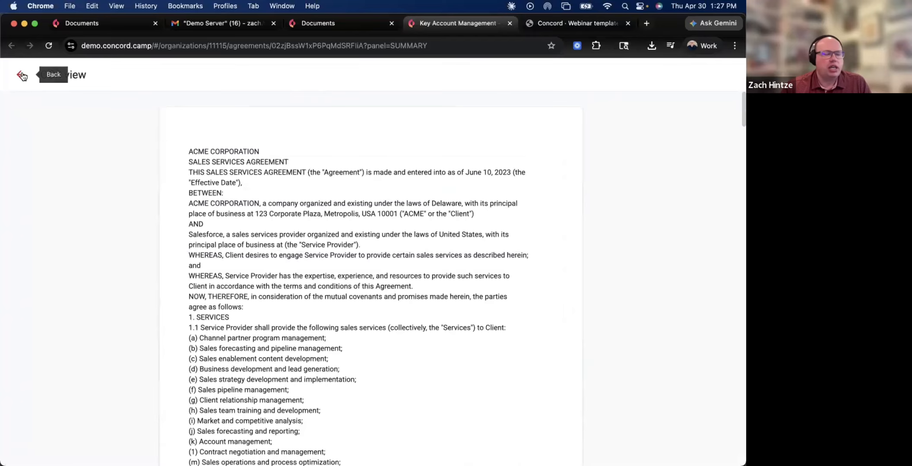
click(21, 74)
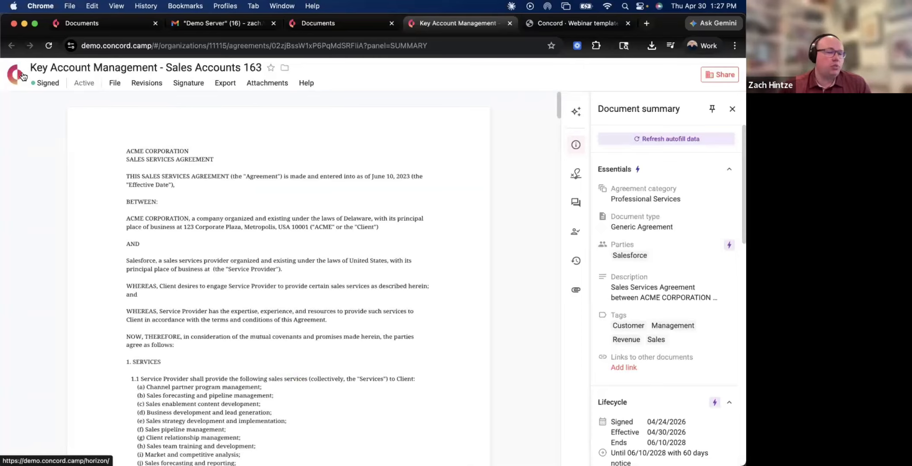
click(147, 84)
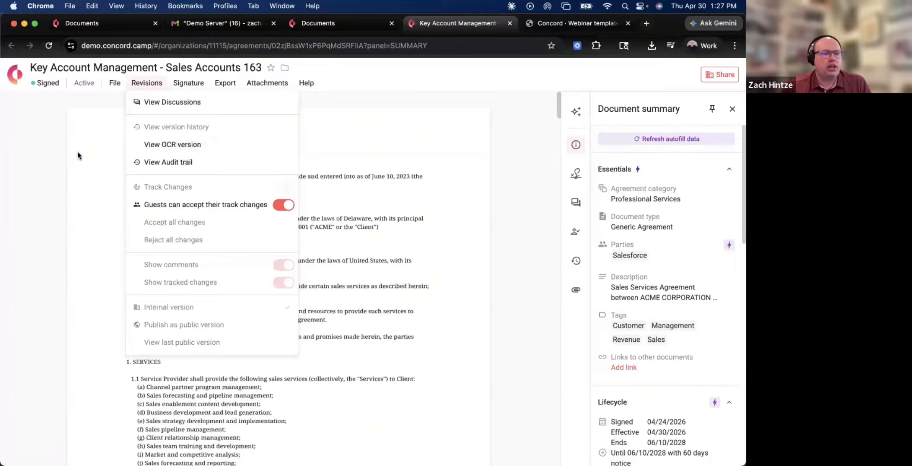
click(71, 134)
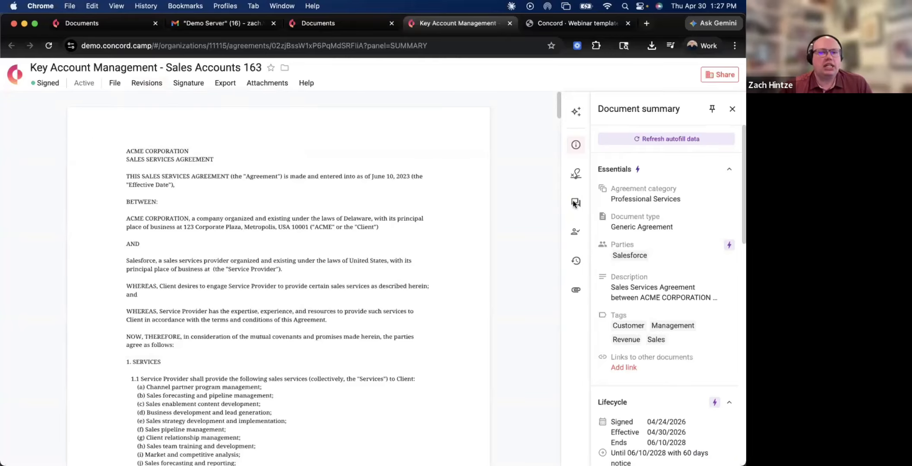
Widen the document summary again and examine the agreement's properties, key terms, document links and renewal lifecycle
drag(588, 156, 494, 158)
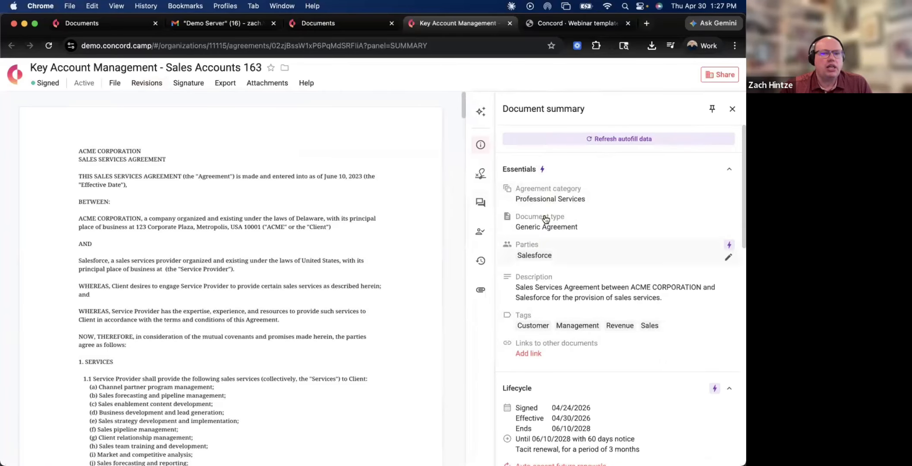
scroll(565, 350, down, 2)
scroll(566, 349, down, 6)
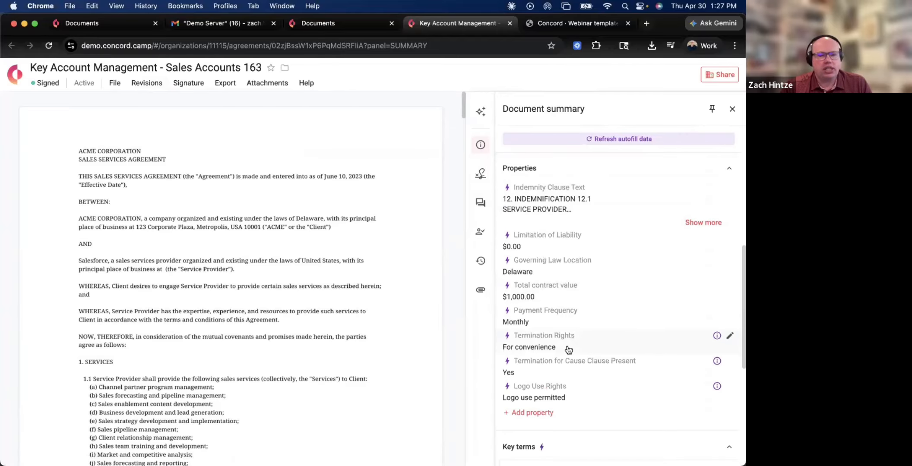
scroll(568, 349, down, 5)
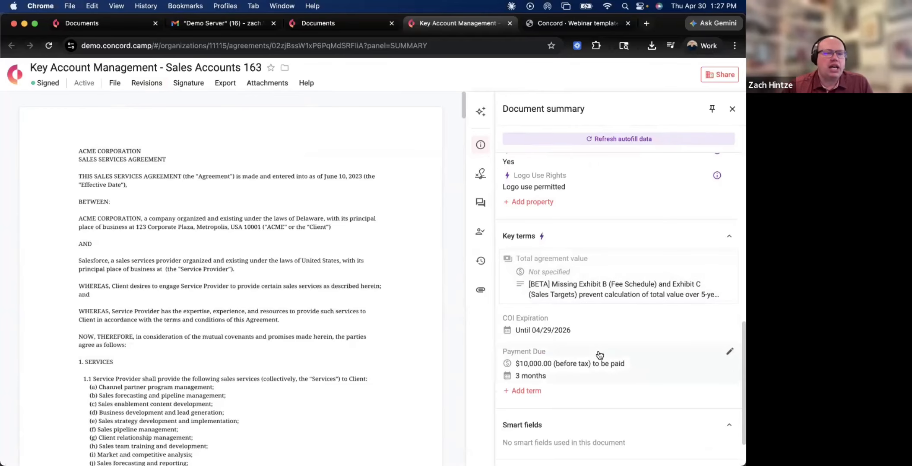
scroll(598, 352, up, 3)
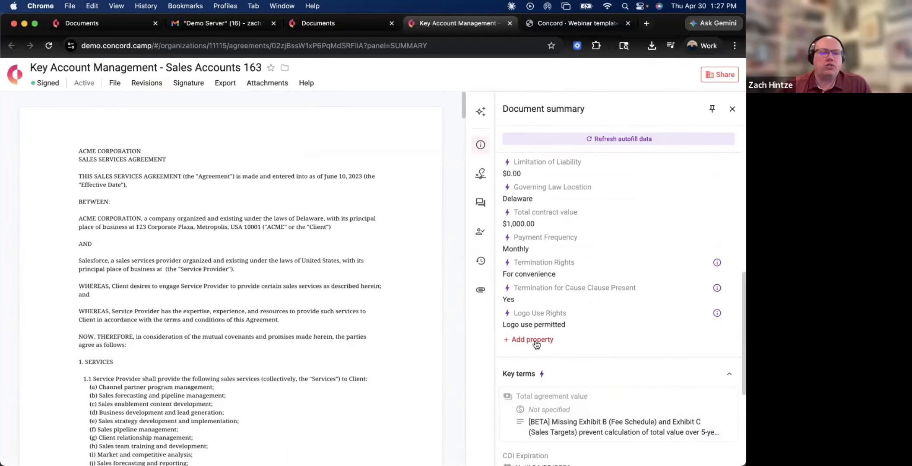
scroll(536, 343, up, 7)
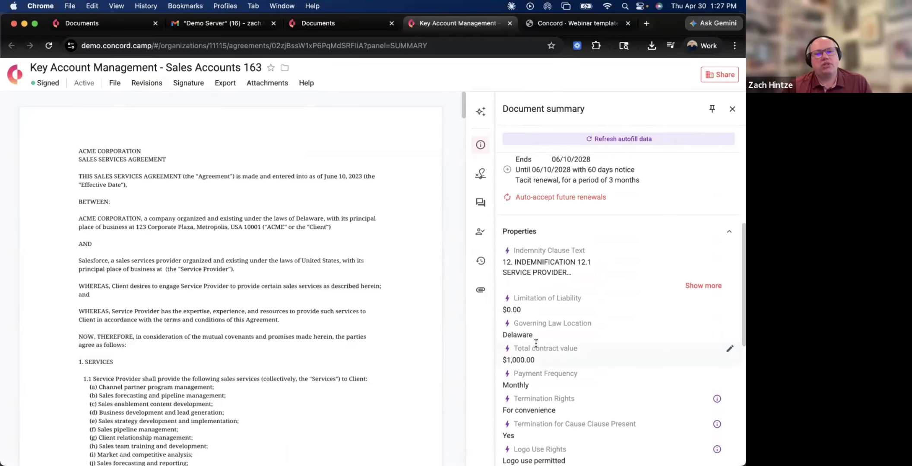
scroll(537, 346, up, 3)
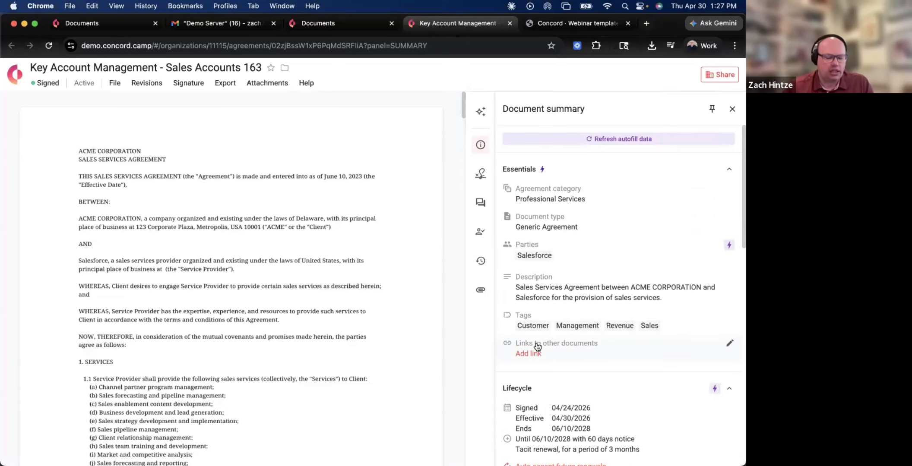
scroll(559, 345, down, 3)
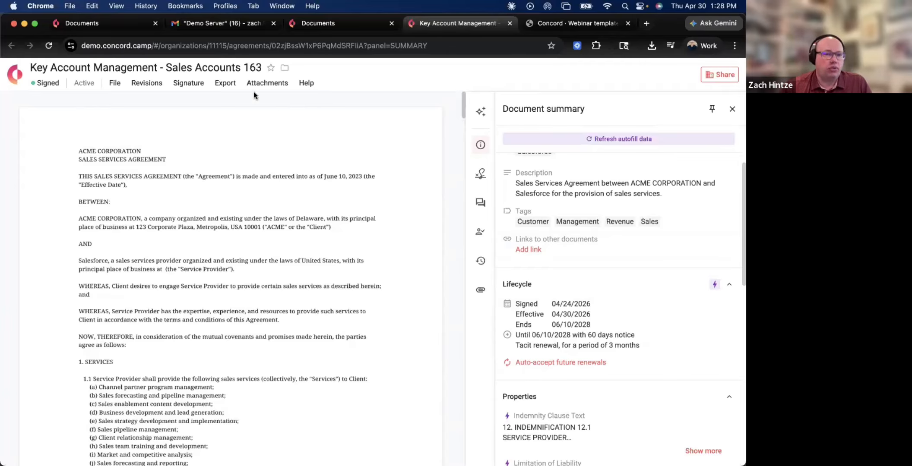
Switch to Gmail, search the mail for "deadlines", and read through the Concord upcoming-deadlines email for Parkmobile, LLC
click(249, 23)
triple_click(281, 73)
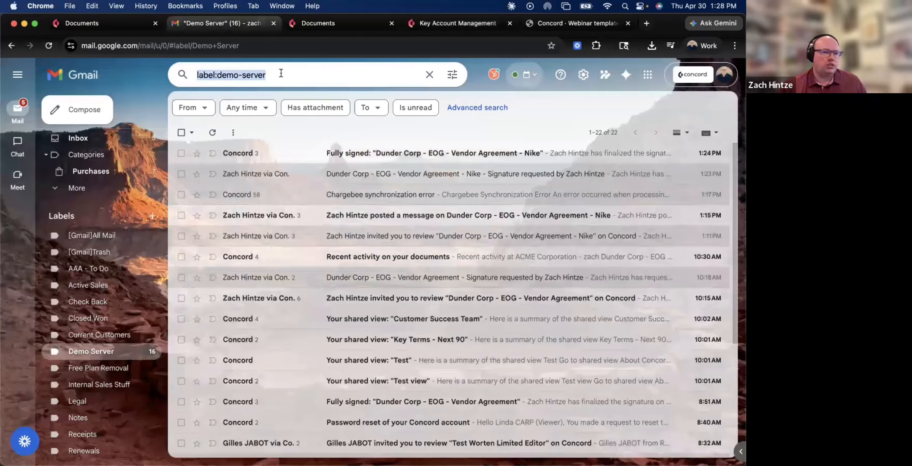
text(deadlines)
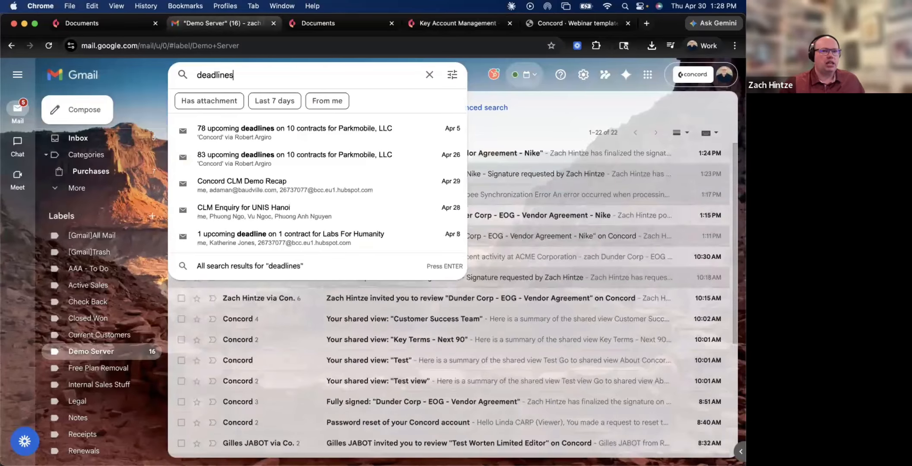
key(Return)
click(273, 178)
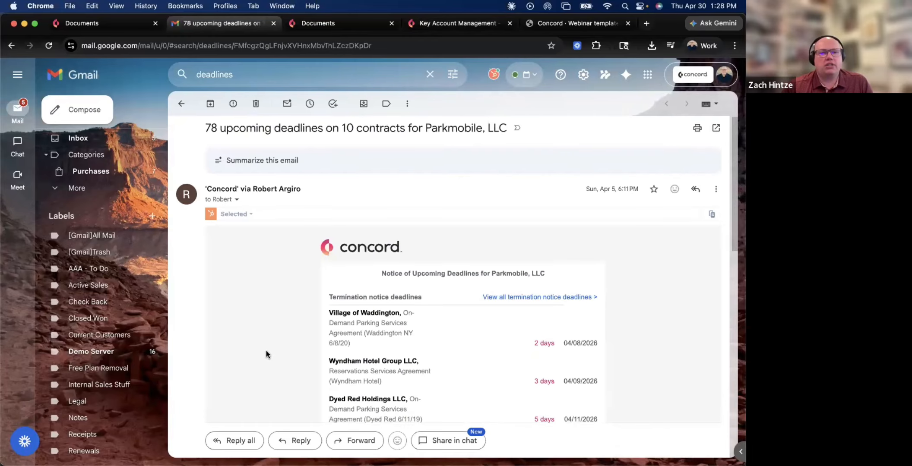
scroll(266, 351, down, 5)
scroll(265, 351, down, 5)
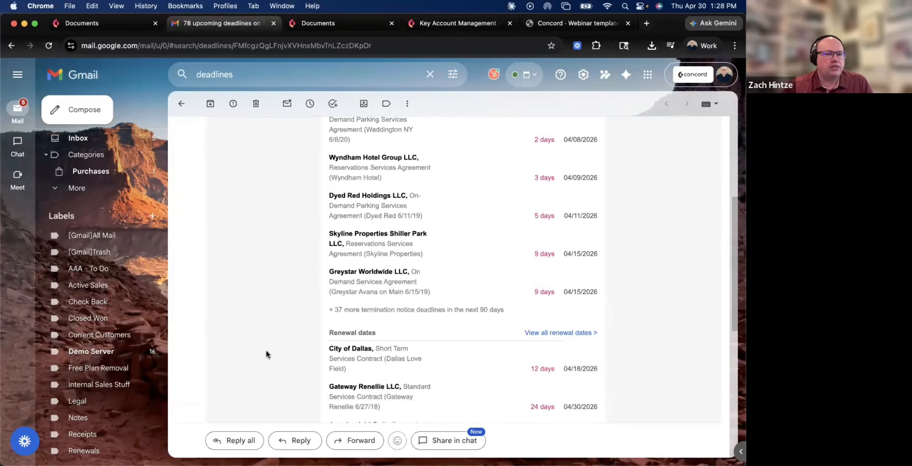
scroll(266, 350, up, 10)
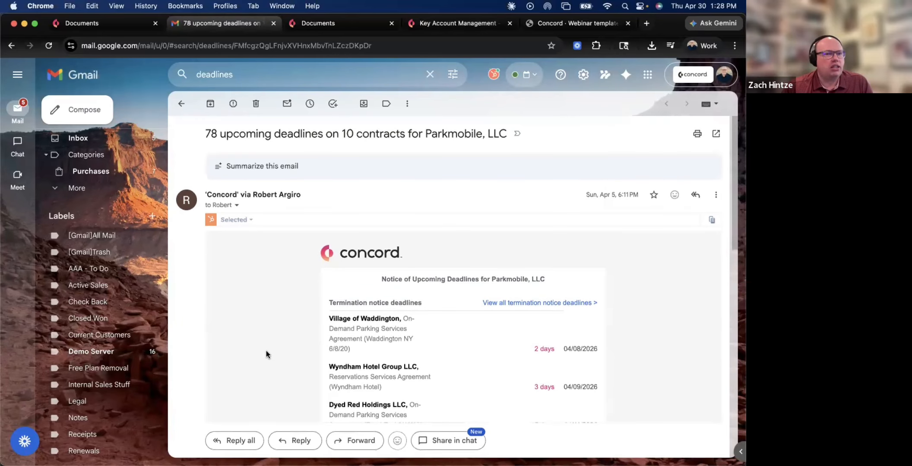
Switch back to Concord, show all deadlines with the navigation sidebar unpinned, and change them to the calendar view
click(339, 25)
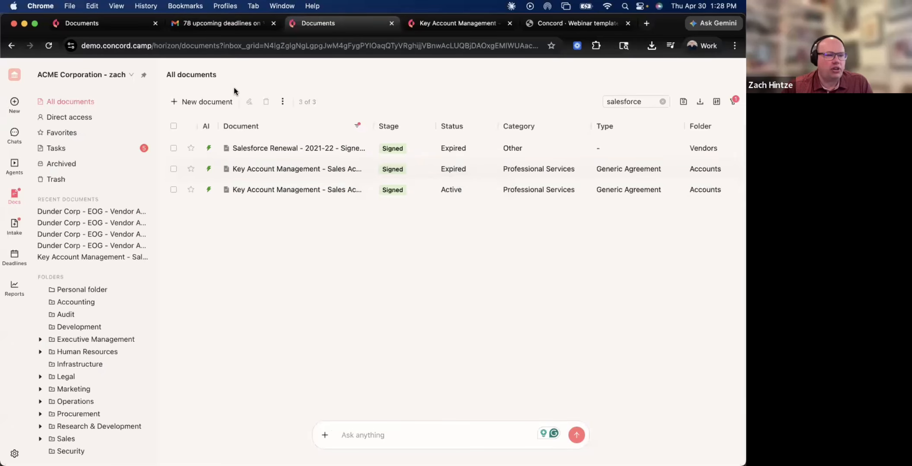
click(18, 260)
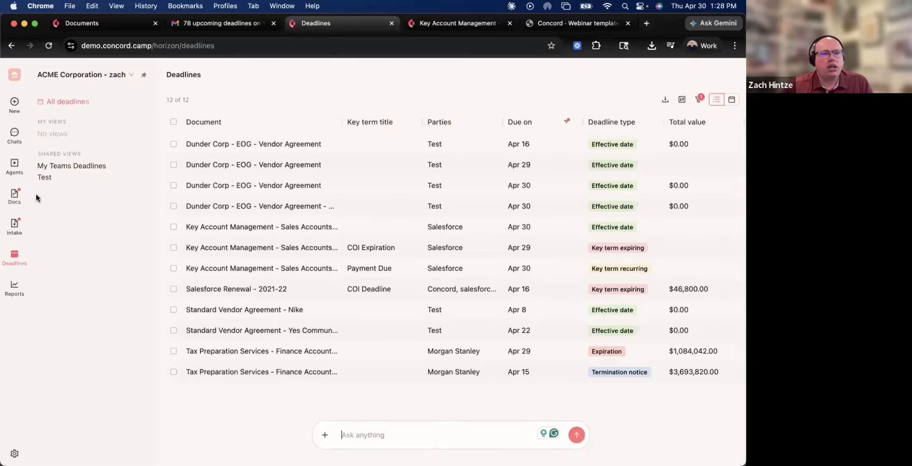
click(144, 74)
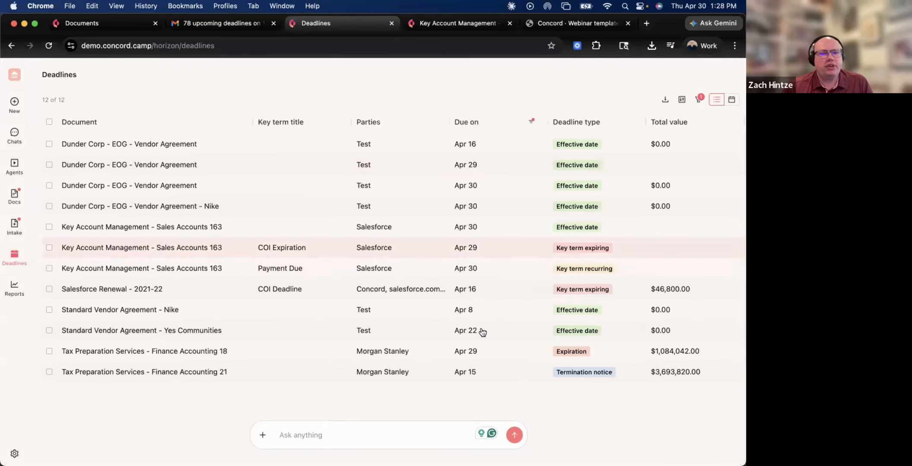
click(731, 100)
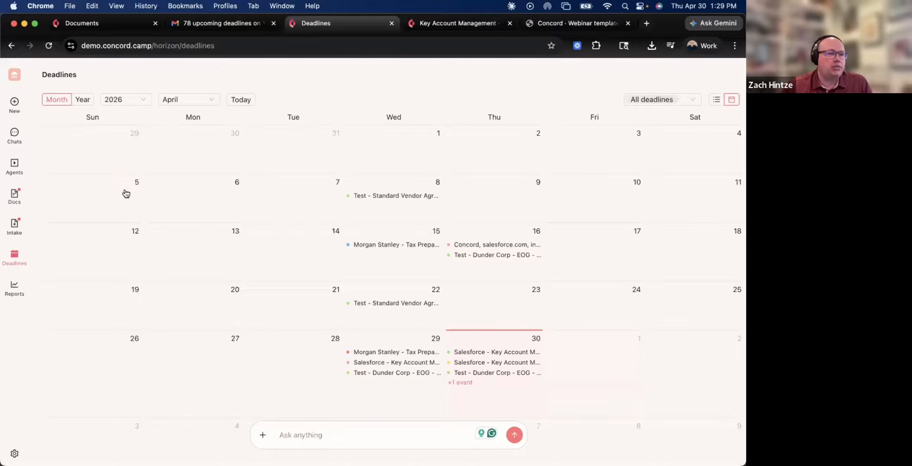
Go to the reports and open the "Contracts Expiring in 2025" report
click(15, 200)
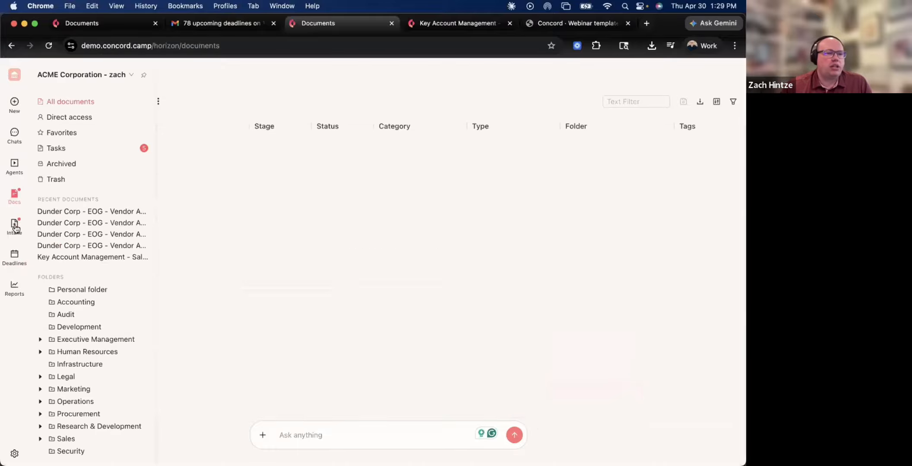
click(17, 285)
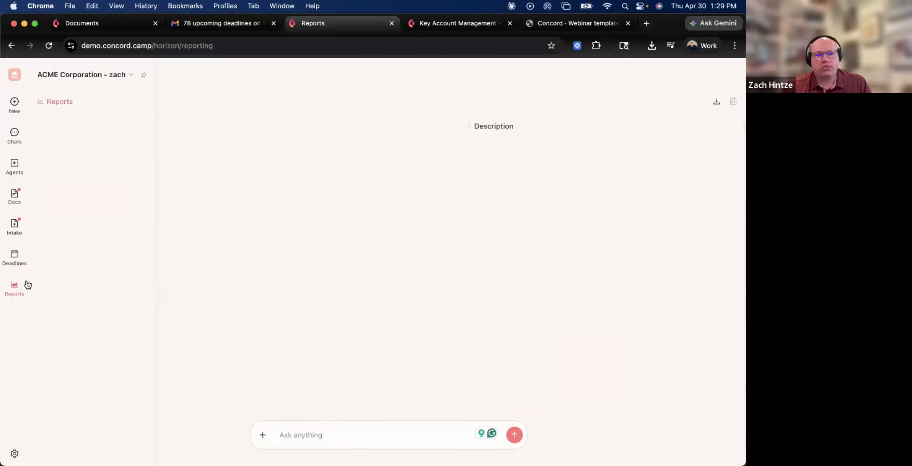
click(162, 229)
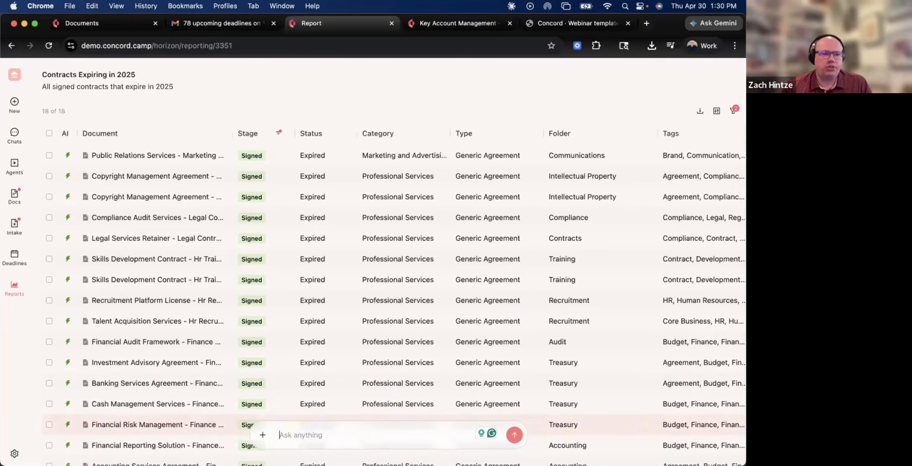
Open the company settings and show the available integrations under Automations
click(14, 454)
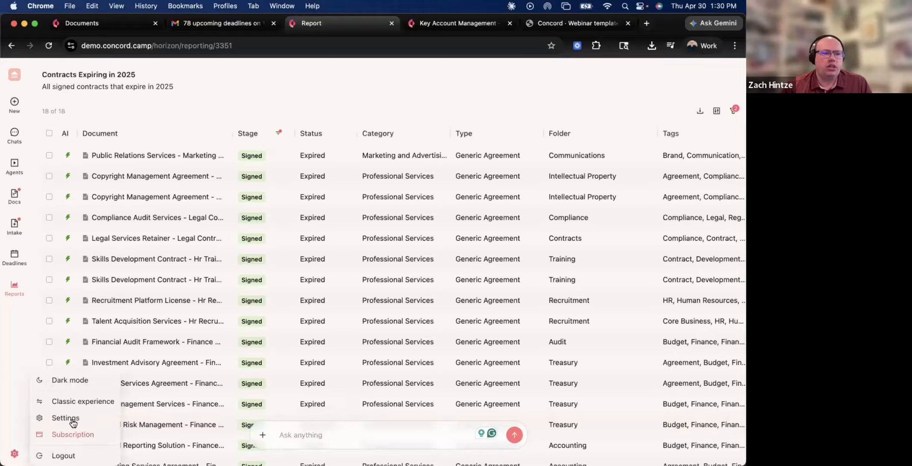
click(49, 418)
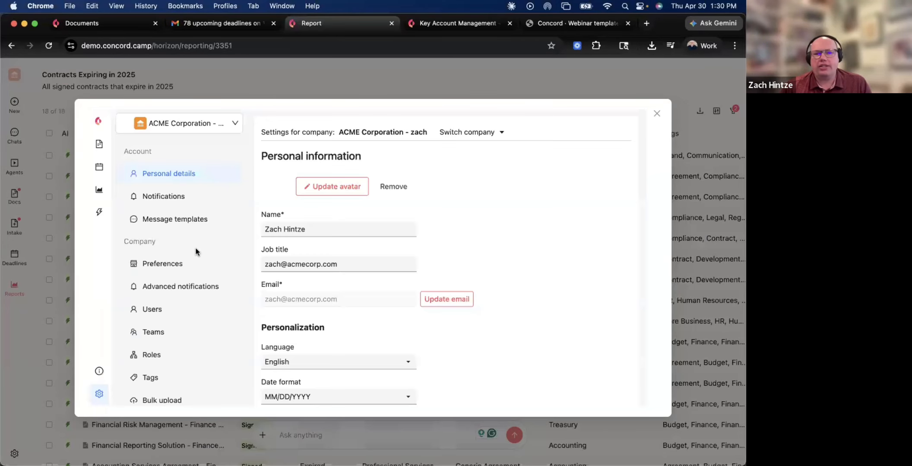
scroll(173, 349, down, 3)
click(157, 394)
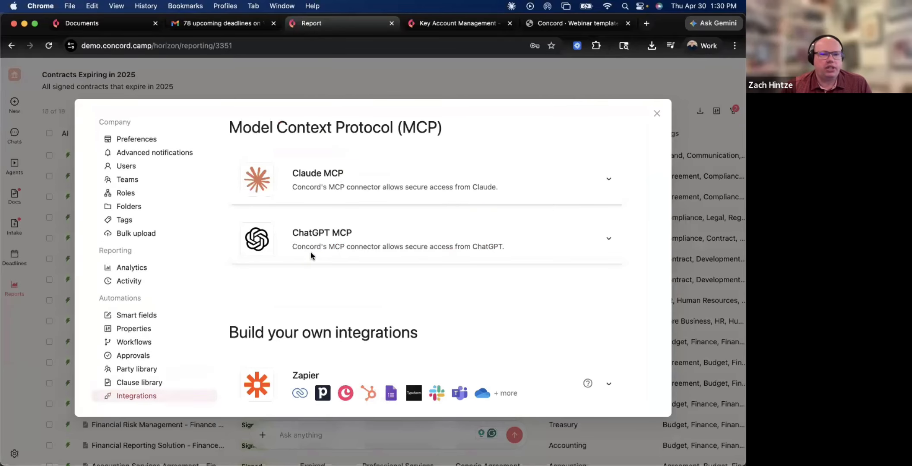
Examine the MCP connectors, build-your-own options, and native CRM, e-sign and storage integrations, and close the settings
scroll(341, 248, down, 1)
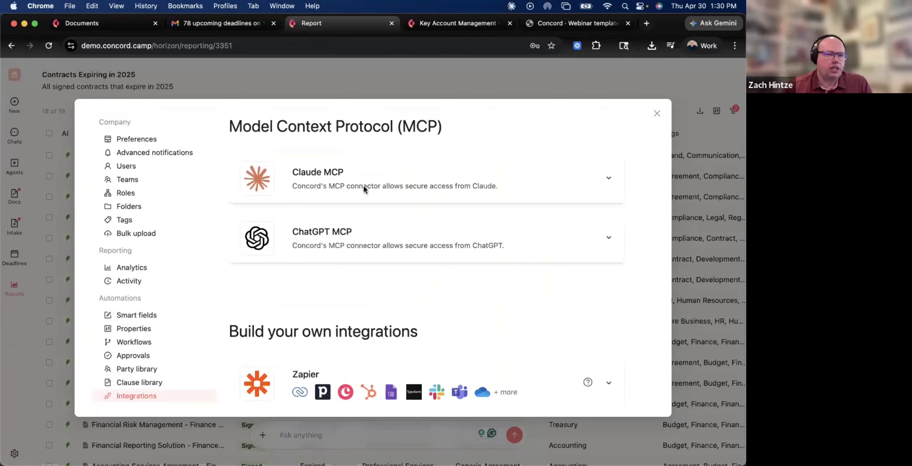
scroll(438, 248, down, 5)
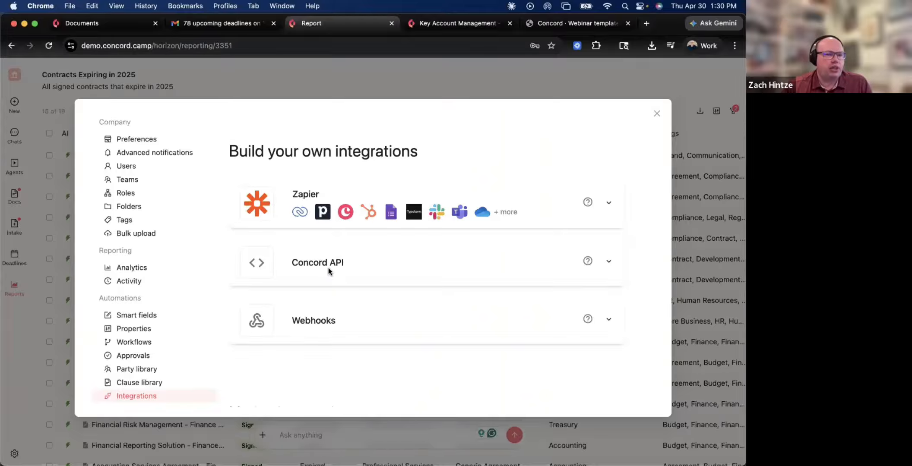
scroll(360, 340, down, 3)
scroll(359, 340, down, 8)
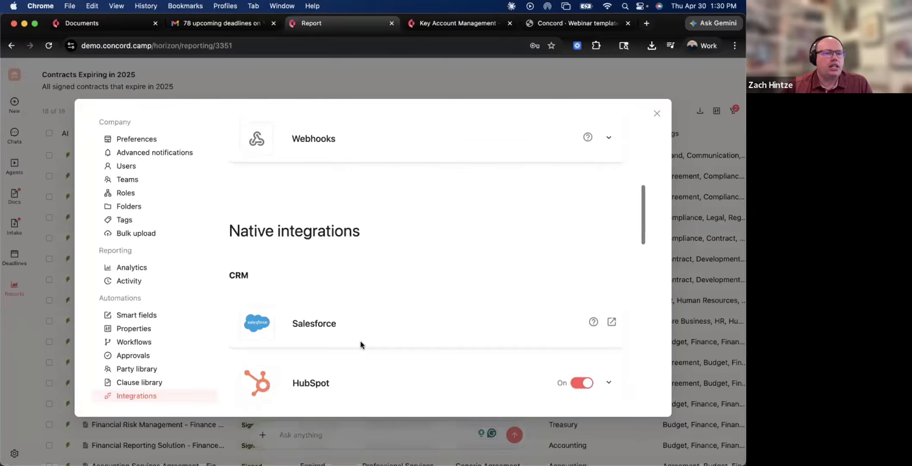
scroll(360, 341, down, 4)
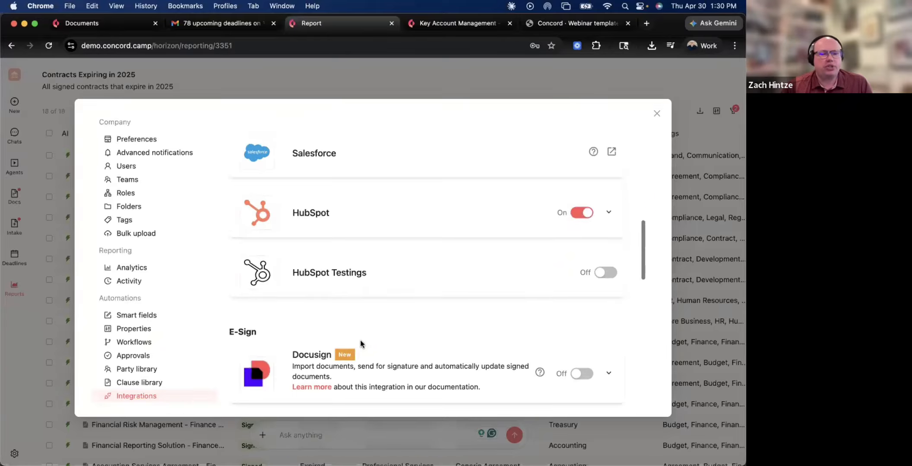
scroll(360, 341, down, 3)
scroll(360, 343, down, 4)
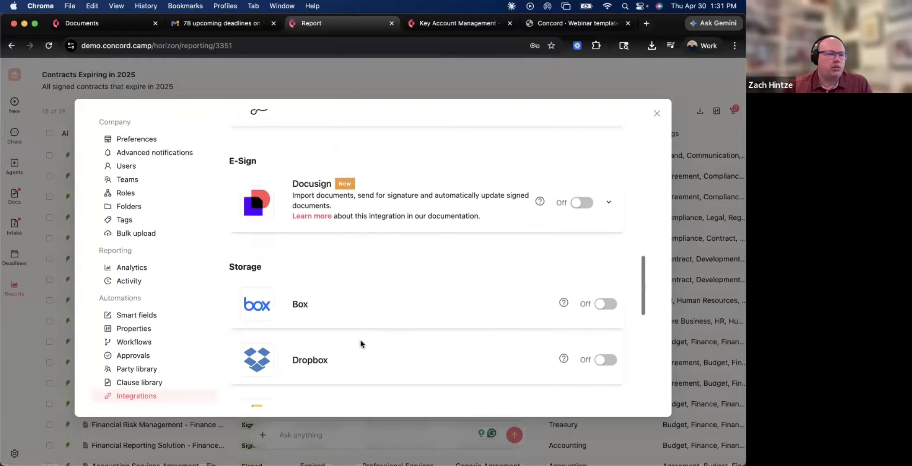
scroll(360, 341, up, 20)
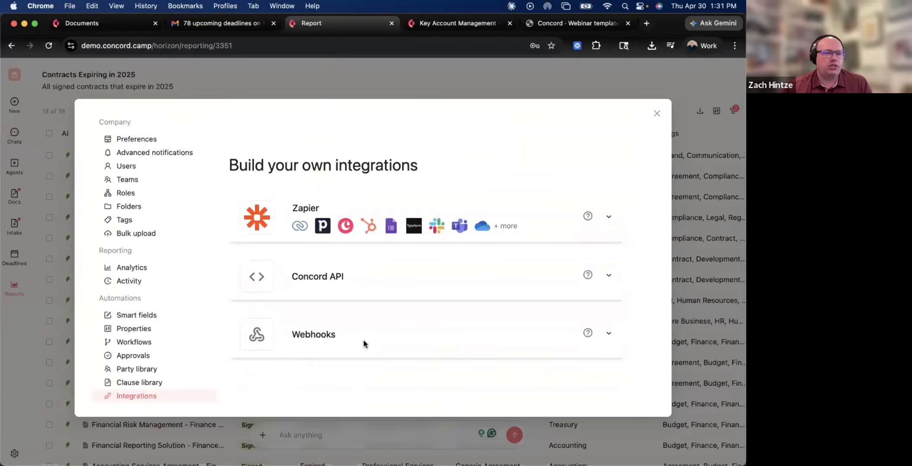
scroll(364, 341, up, 6)
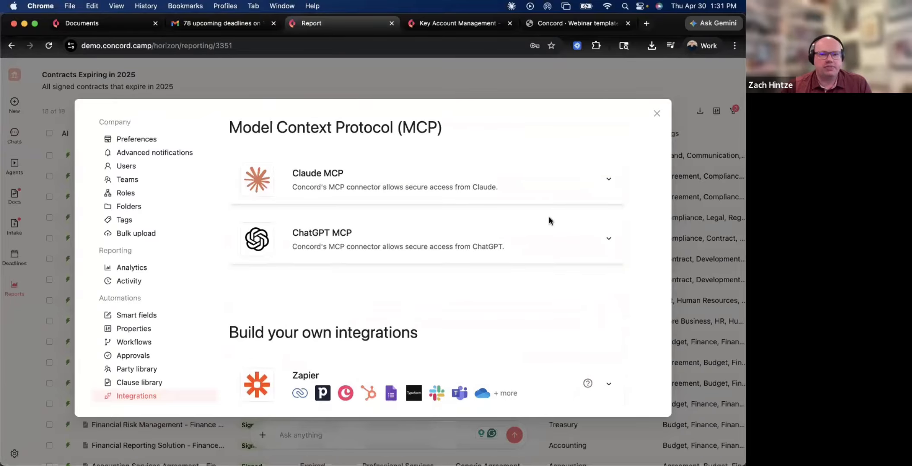
click(656, 120)
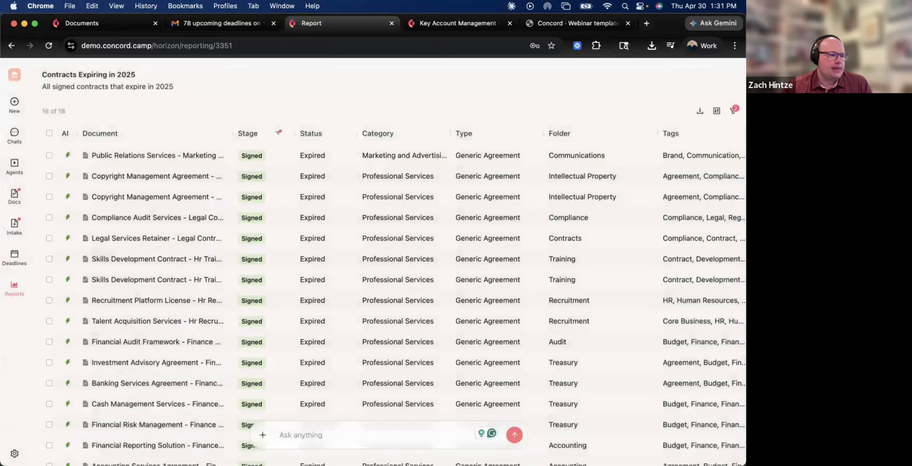